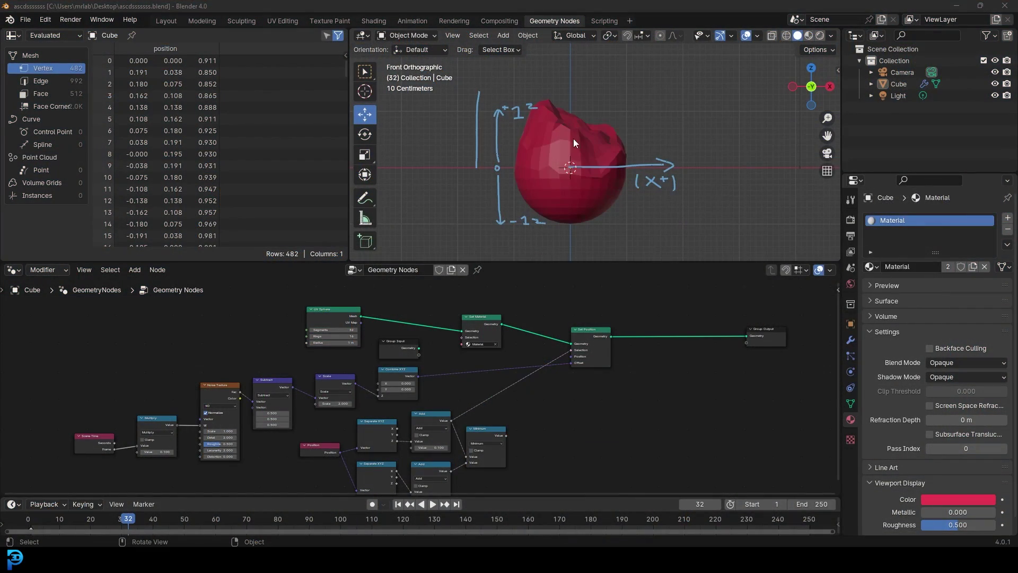
Examine the deformed sphere from an angled close-up and from the front orthographic view.
{"action": "mouse_move", "coordinate": [574, 138]}
{"action": "middle_mouse_down"}
{"action": "mouse_move", "coordinate": [583, 129]}
{"action": "mouse_move", "coordinate": [550, 144]}
{"action": "middle_mouse_up"}
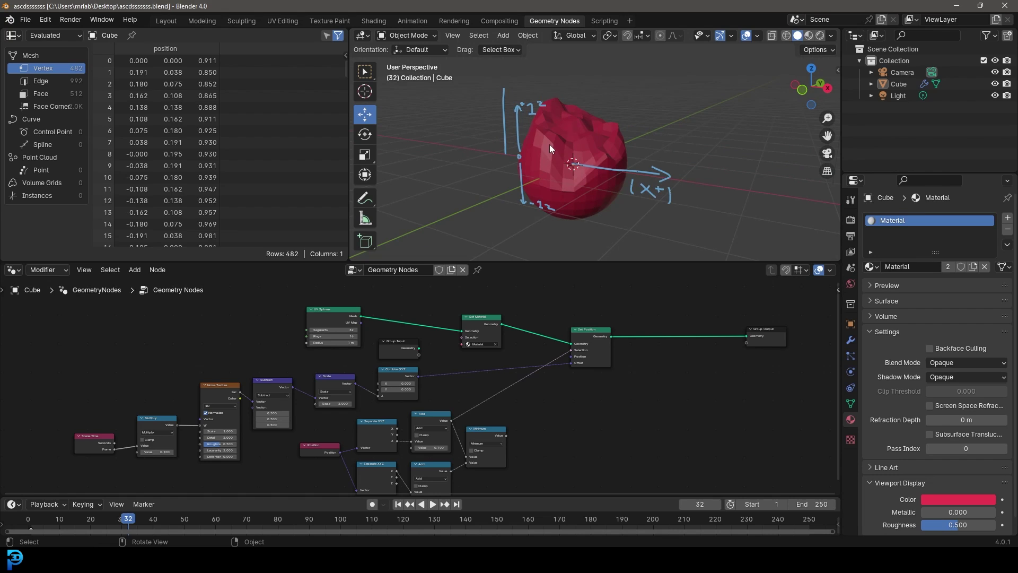
{"action": "scroll", "coordinate": [556, 138], "scroll_direction": "up", "scroll_amount": 3}
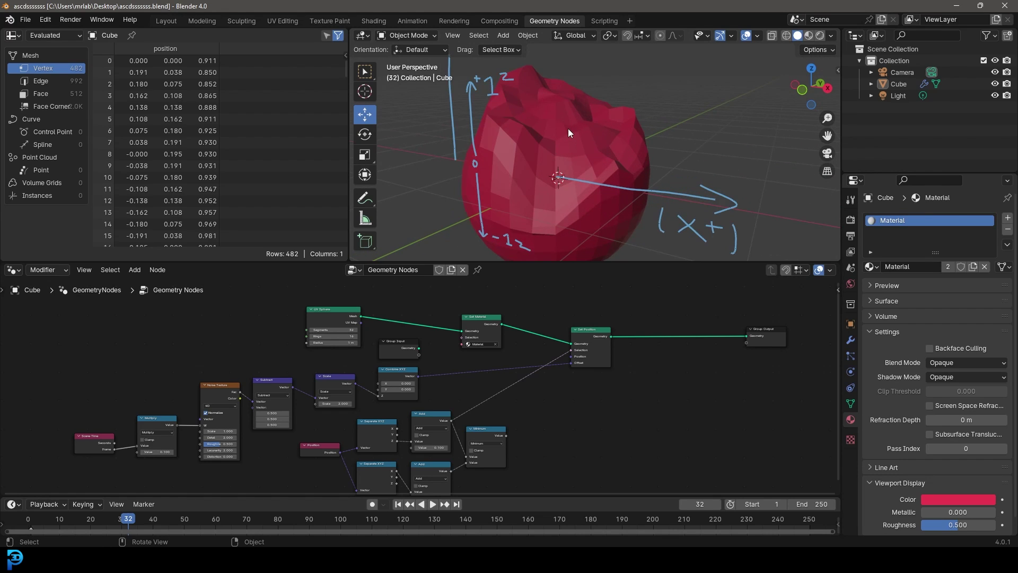
{"action": "scroll", "coordinate": [548, 135], "scroll_direction": "up", "scroll_amount": 3}
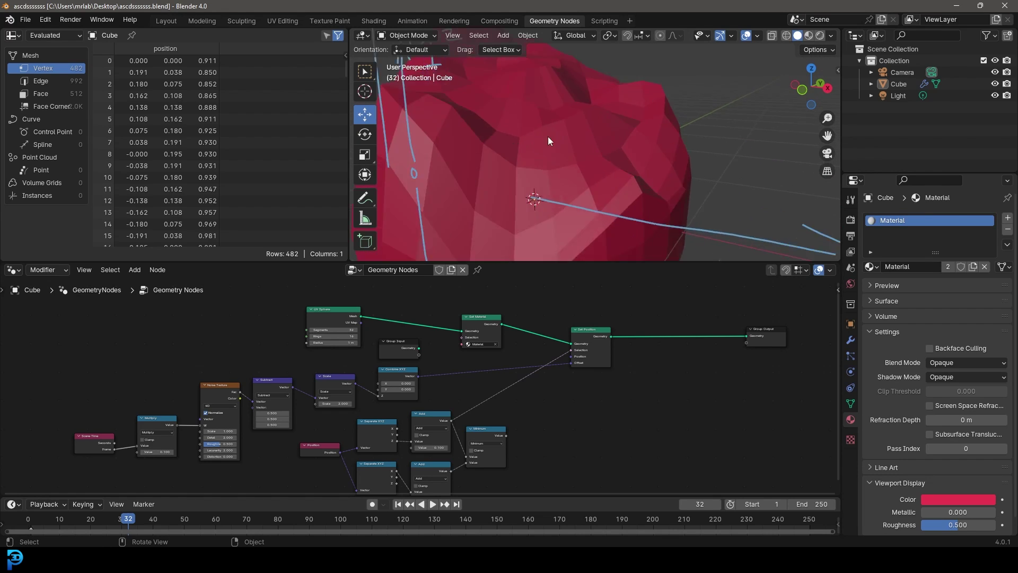
{"action": "scroll", "coordinate": [548, 136], "scroll_direction": "down", "scroll_amount": 4}
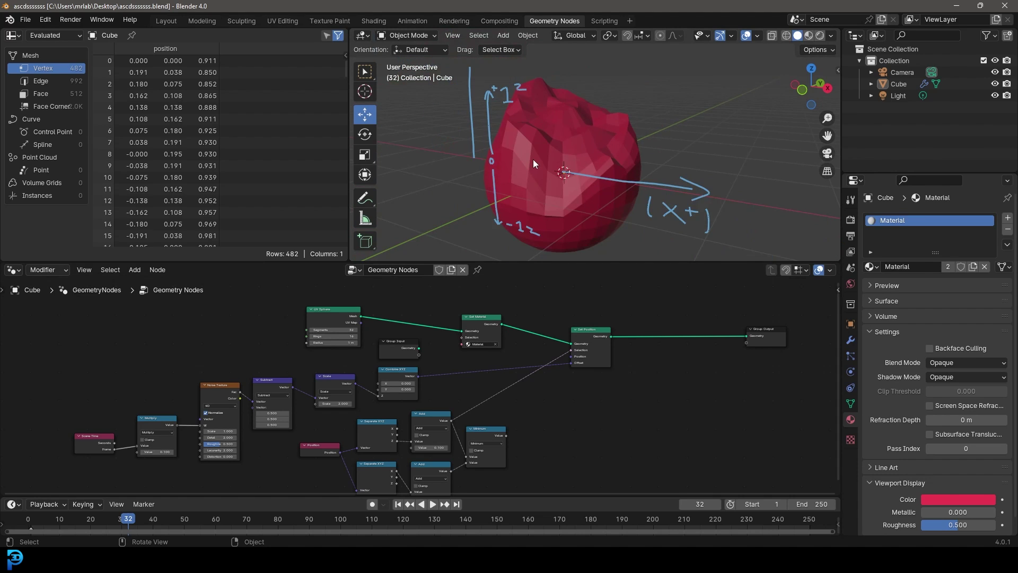
{"action": "key", "text": "KP_1"}
{"action": "scroll", "coordinate": [557, 157], "scroll_direction": "down", "scroll_amount": 2}
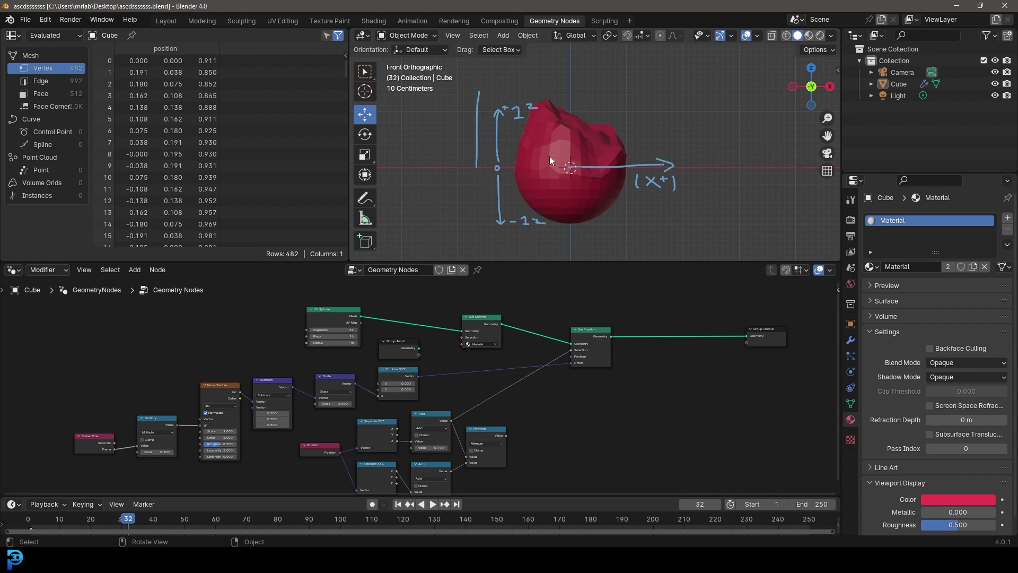
Review the node chain from Scene Time through Noise Texture and play the animation to watch the sphere deform.
{"action": "middle_click_drag", "start_coordinate": [300, 411], "coordinate": [304, 415]}
{"action": "scroll", "coordinate": [305, 416], "scroll_direction": "up", "scroll_amount": 3}
{"action": "middle_click_drag", "start_coordinate": [127, 404], "coordinate": [356, 349]}
{"action": "scroll", "coordinate": [372, 321], "scroll_direction": "up", "scroll_amount": 4}
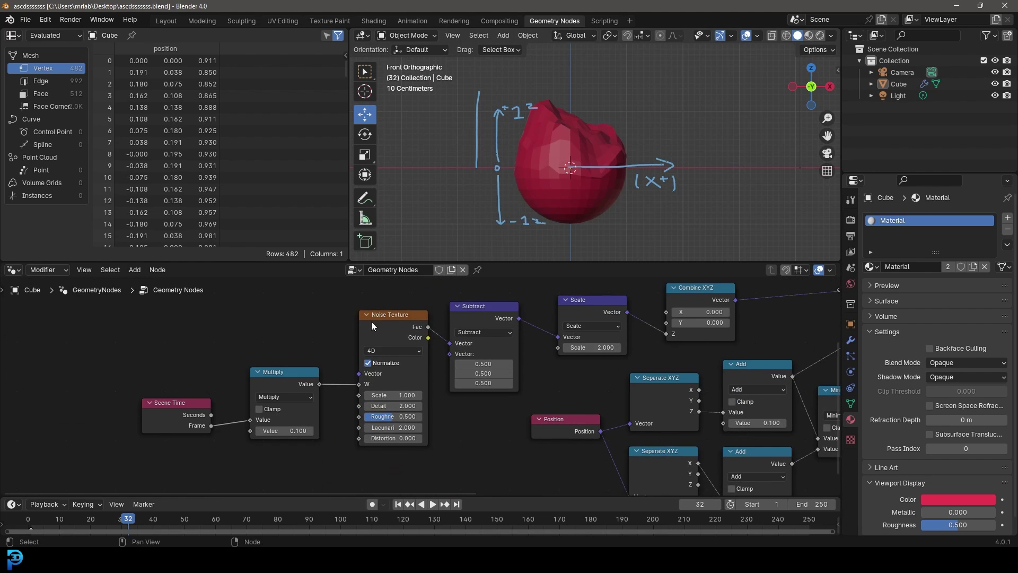
{"action": "scroll", "coordinate": [558, 144], "scroll_direction": "up", "scroll_amount": 5}
{"action": "key", "text": "space"}
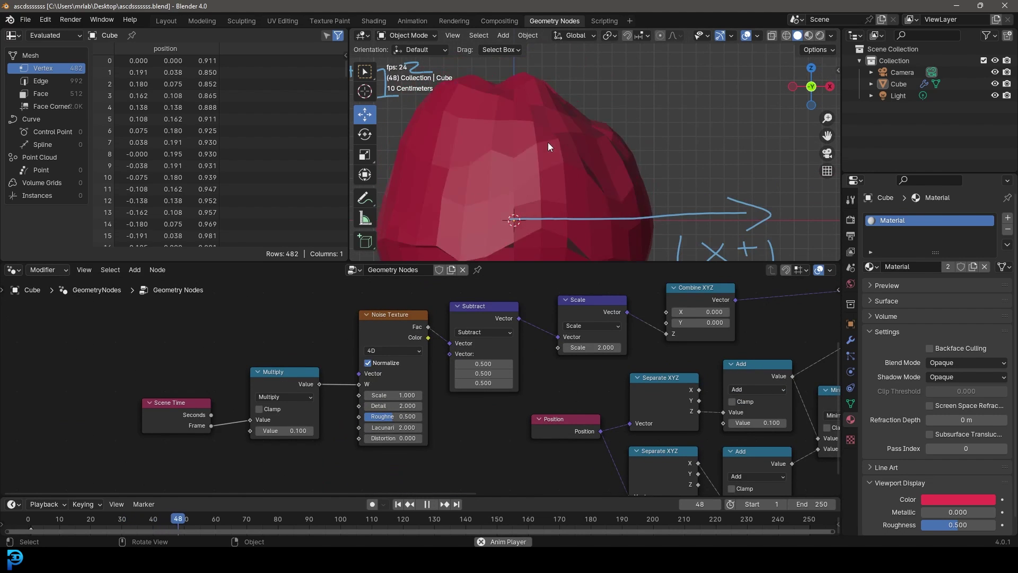
{"action": "scroll", "coordinate": [536, 383], "scroll_direction": "down", "scroll_amount": 4}
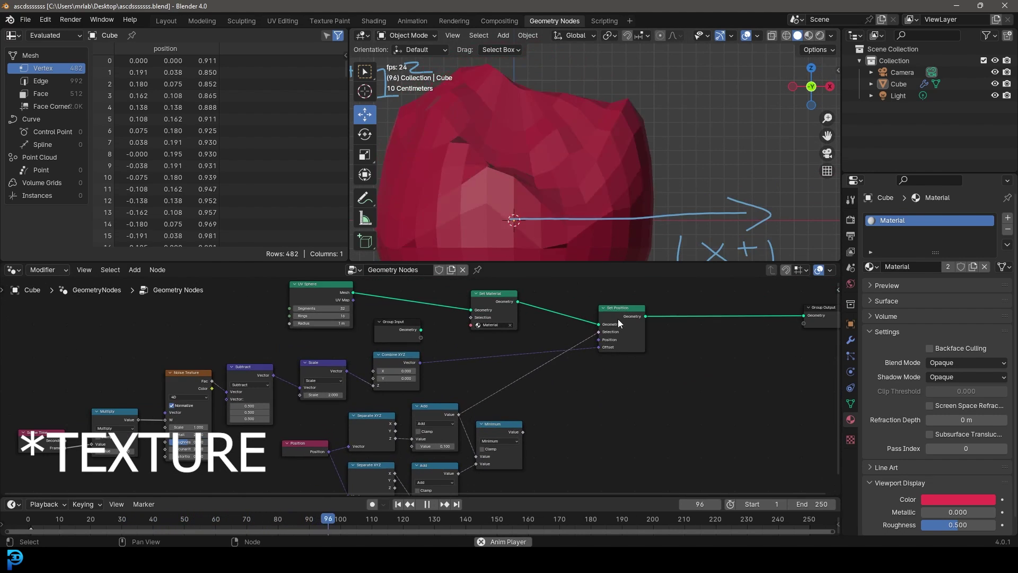
Disconnect the link from the Set Position node's Selection input to show the noise displacement without a selection.
{"action": "left_click_drag", "start_coordinate": [618, 319], "coordinate": [596, 318]}
{"action": "scroll", "coordinate": [576, 334], "scroll_direction": "up", "scroll_amount": 5}
{"action": "middle_click_drag", "start_coordinate": [576, 334], "coordinate": [466, 380]}
{"action": "scroll", "coordinate": [532, 352], "scroll_direction": "up", "scroll_amount": 3}
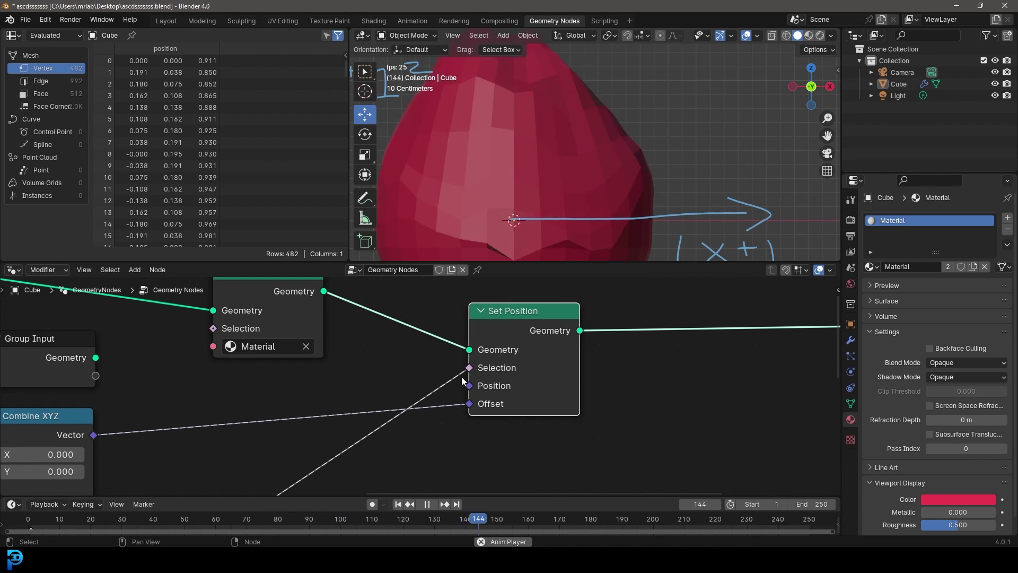
{"action": "left_click_drag", "start_coordinate": [469, 369], "coordinate": [422, 366]}
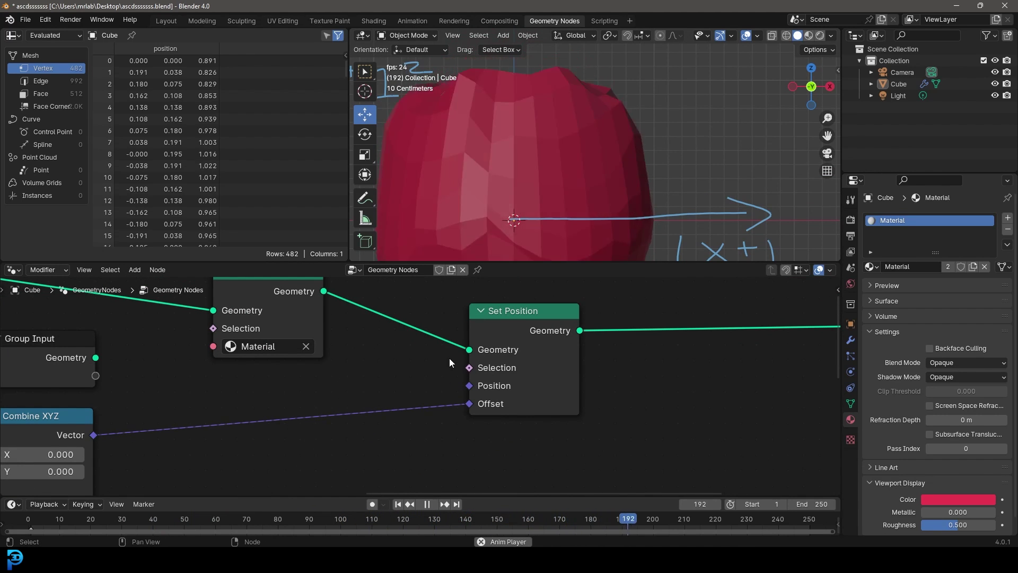
{"action": "scroll", "coordinate": [508, 209], "scroll_direction": "down", "scroll_amount": 4}
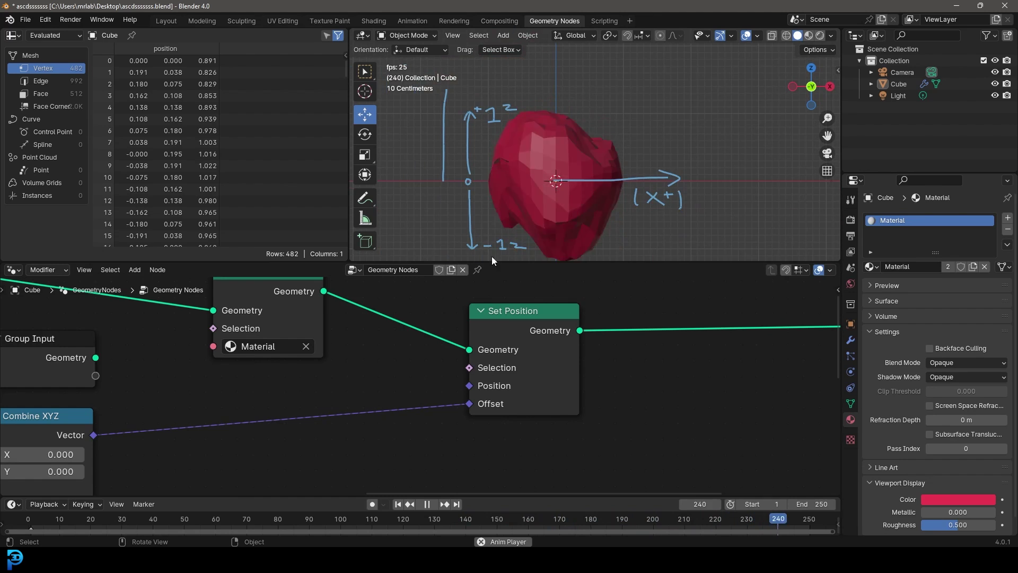
{"action": "scroll", "coordinate": [308, 380], "scroll_direction": "down", "scroll_amount": 4}
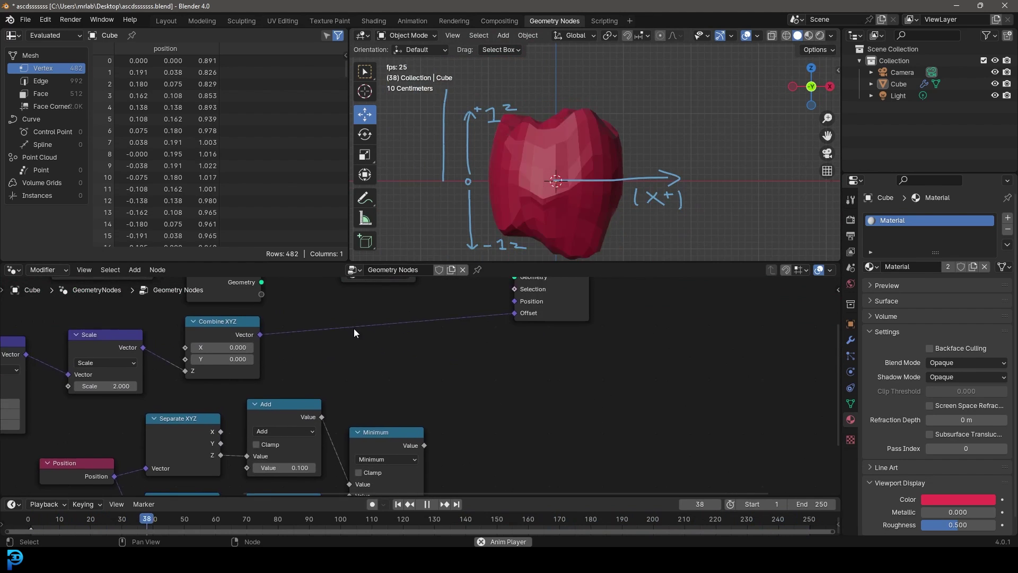
Connect the Value of the Add node fed by the Z position to the Set Position node's Selection input.
{"action": "scroll", "coordinate": [336, 394], "scroll_direction": "up", "scroll_amount": 2}
{"action": "left_click_drag", "start_coordinate": [301, 418], "coordinate": [454, 317]}
{"action": "scroll", "coordinate": [481, 171], "scroll_direction": "up", "scroll_amount": 3}
{"action": "scroll", "coordinate": [486, 147], "scroll_direction": "down", "scroll_amount": 2}
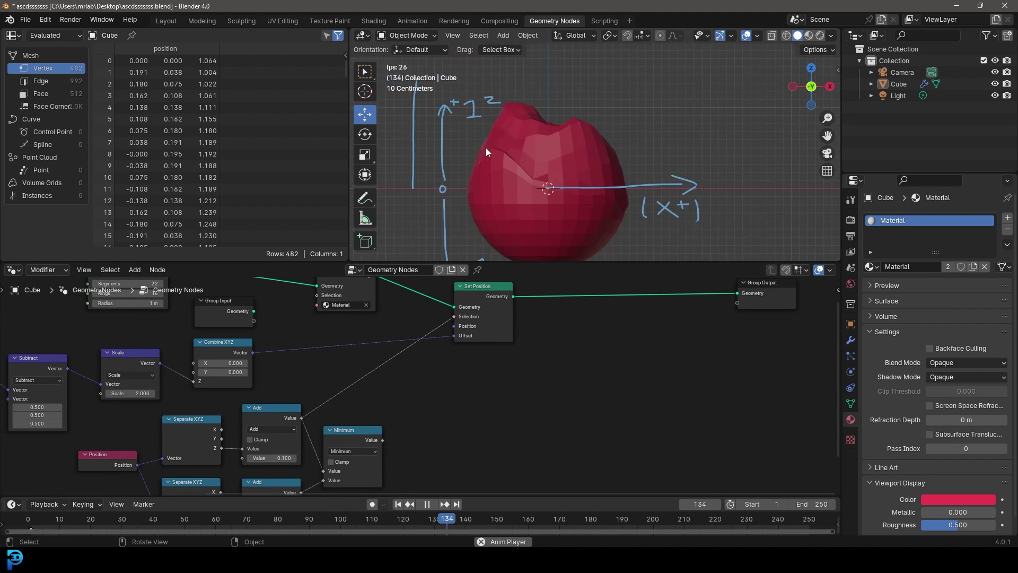
Replace the Set Position Selection link with the Value of the Add node fed by the X position, and stop the animation playback.
{"action": "middle_click_drag", "start_coordinate": [292, 491], "coordinate": [295, 449]}
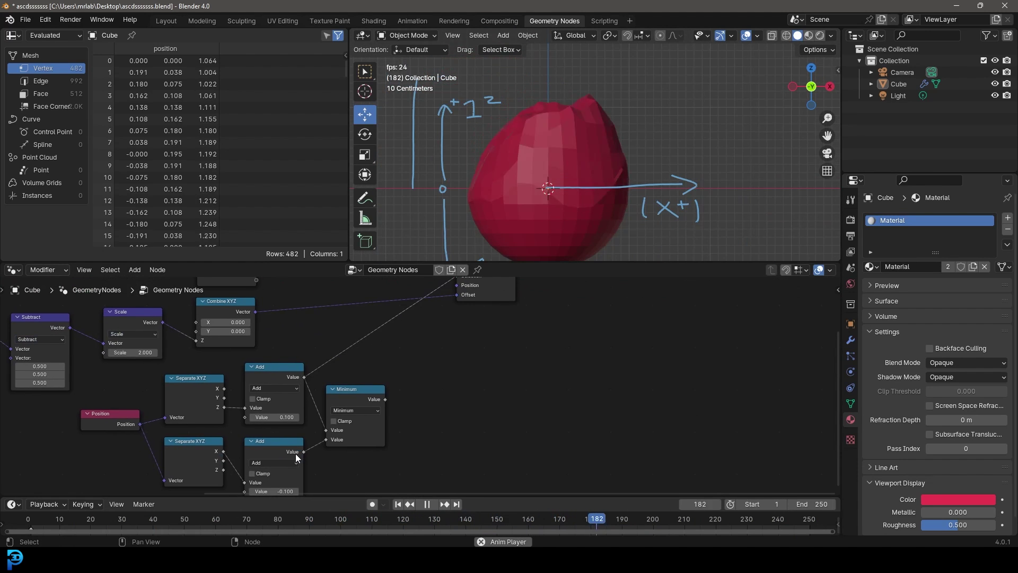
{"action": "left_click_drag", "start_coordinate": [301, 451], "coordinate": [451, 332]}
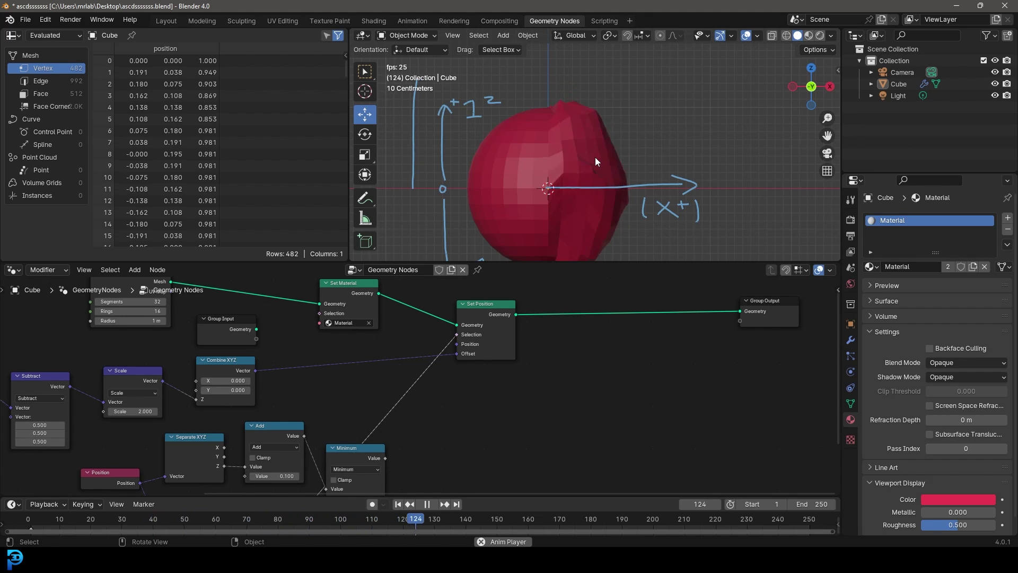
{"action": "scroll", "coordinate": [601, 158], "scroll_direction": "up", "scroll_amount": 3}
{"action": "scroll", "coordinate": [451, 343], "scroll_direction": "up", "scroll_amount": 2}
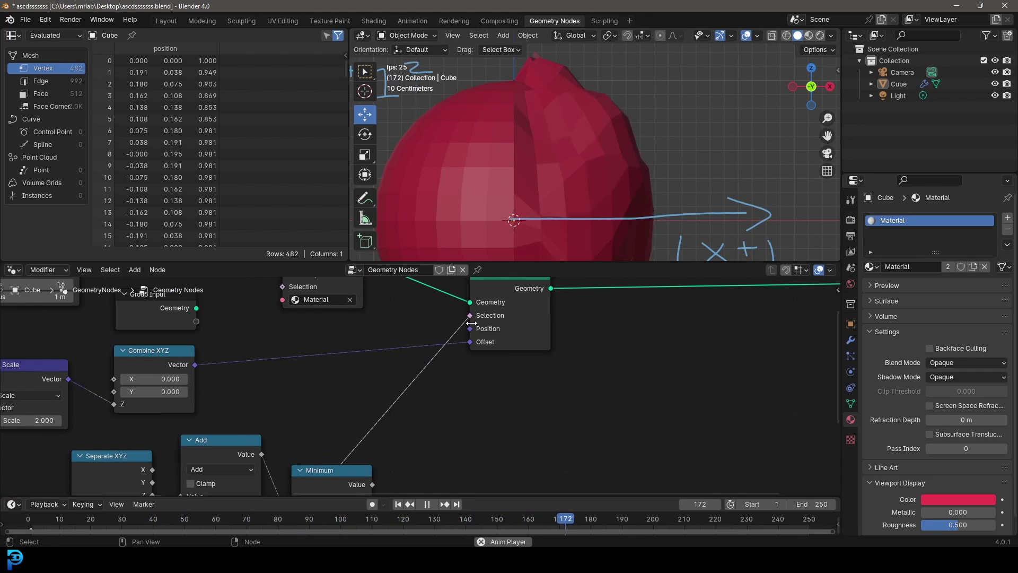
{"action": "scroll", "coordinate": [490, 382], "scroll_direction": "up", "scroll_amount": 2}
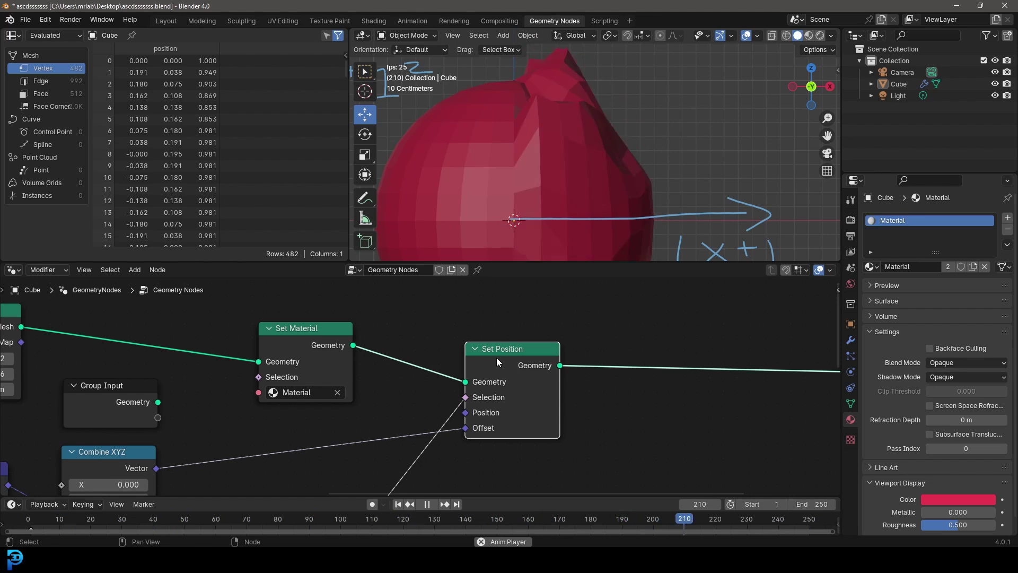
{"action": "scroll", "coordinate": [538, 168], "scroll_direction": "down", "scroll_amount": 5}
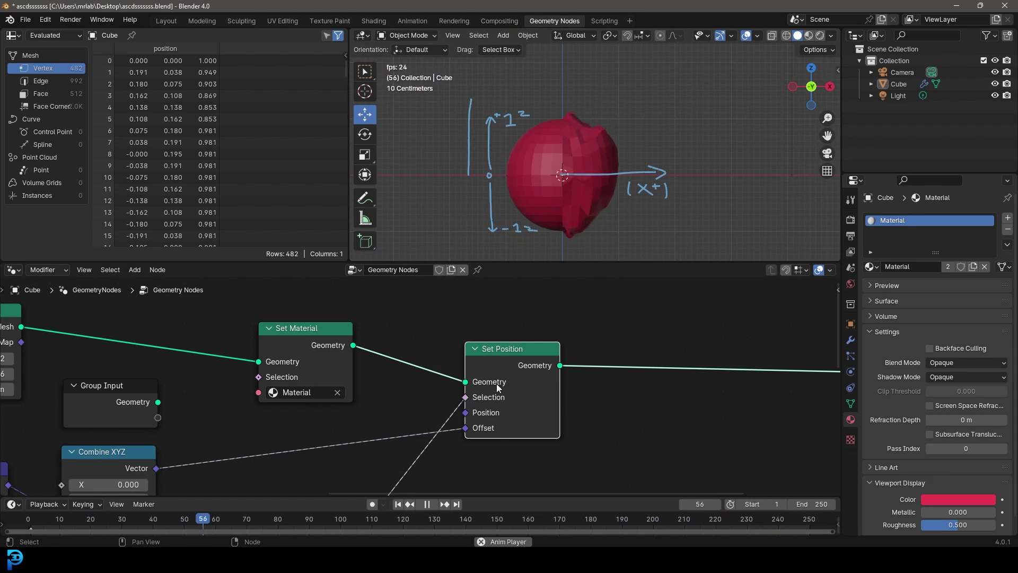
{"action": "left_click_drag", "start_coordinate": [509, 369], "coordinate": [518, 354]}
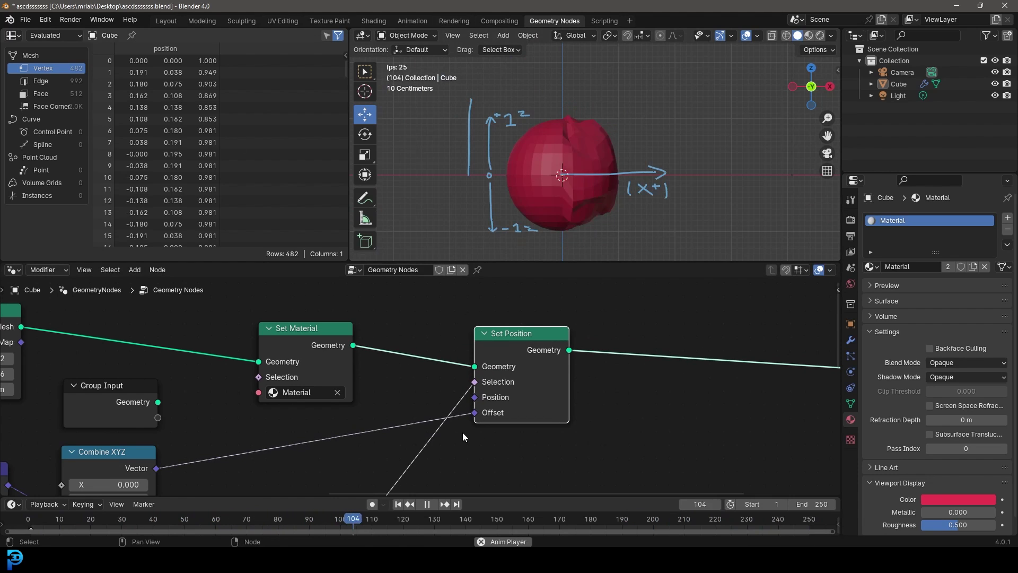
{"action": "key", "text": "space"}
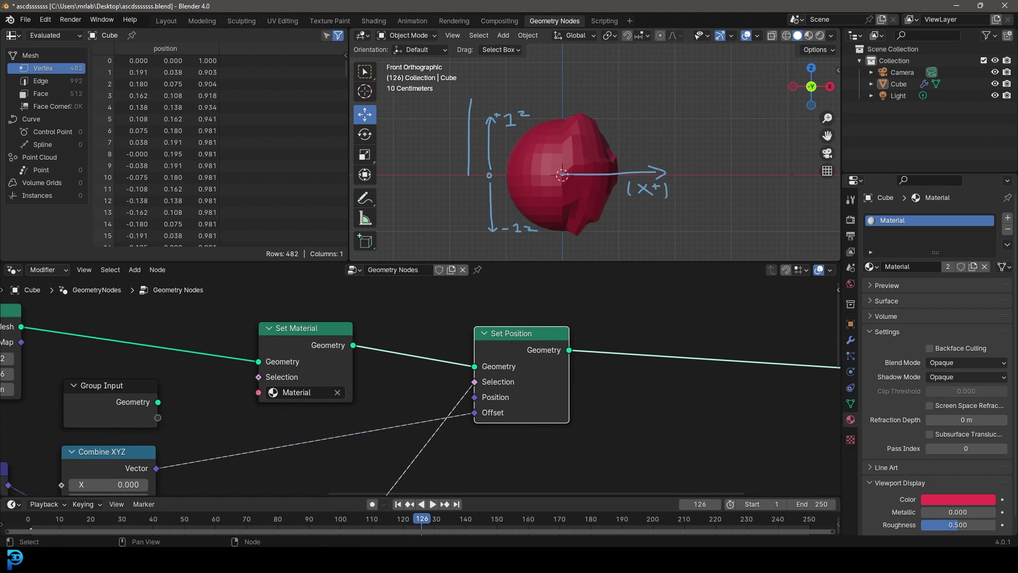
Open a second Blender window with a new default scene and switch it to the Geometry Nodes workspace.
{"action": "right_click", "coordinate": [487, 560]}
{"action": "left_click", "coordinate": [448, 496]}
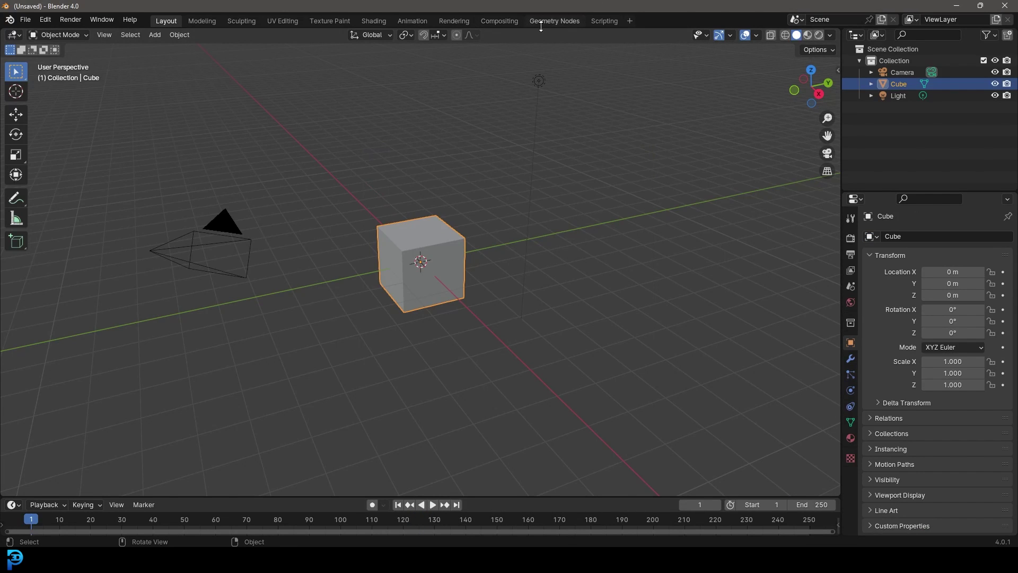
{"action": "left_click", "coordinate": [573, 21]}
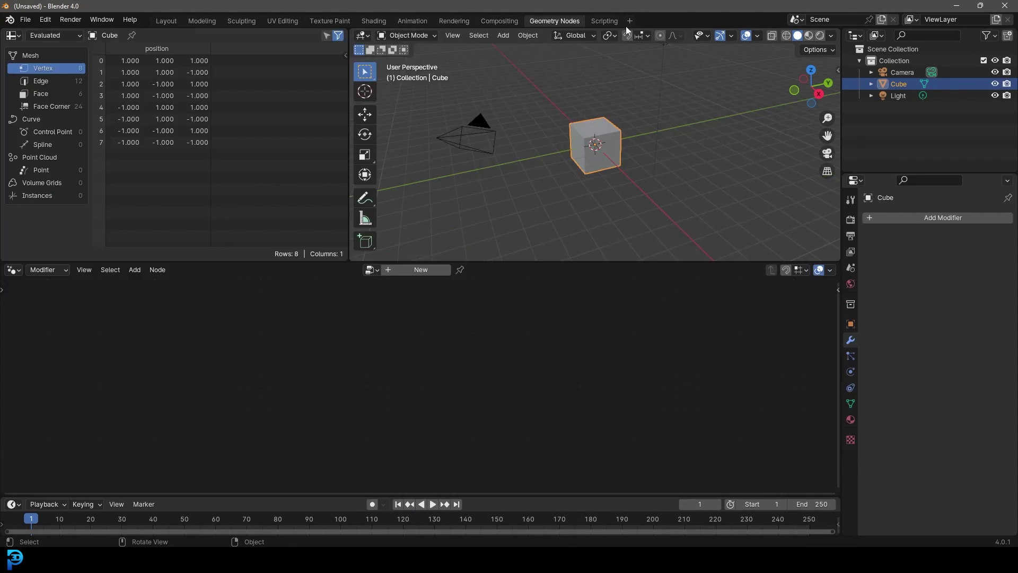
Create a new geometry node tree on the default cube and frame its nodes.
{"action": "left_click", "coordinate": [421, 270]}
{"action": "key", "text": "Home"}
{"action": "left_click", "coordinate": [241, 354]}
{"action": "scroll", "coordinate": [371, 382], "scroll_direction": "down", "scroll_amount": 3}
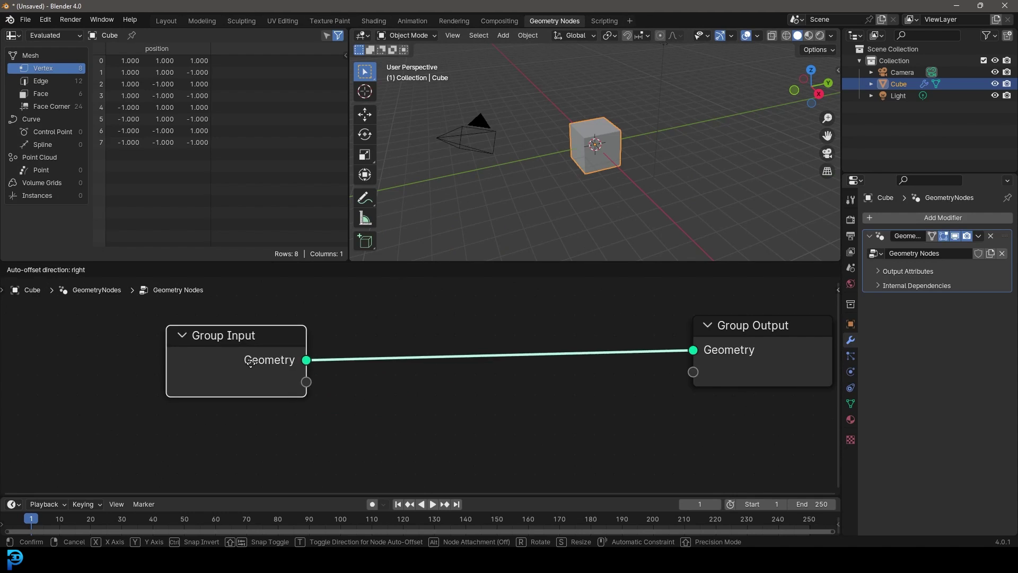
Add a UV Sphere node, link its Mesh to Group Output in place of the Group Input geometry, and space the nodes apart.
{"action": "key", "text": "shift+a"}
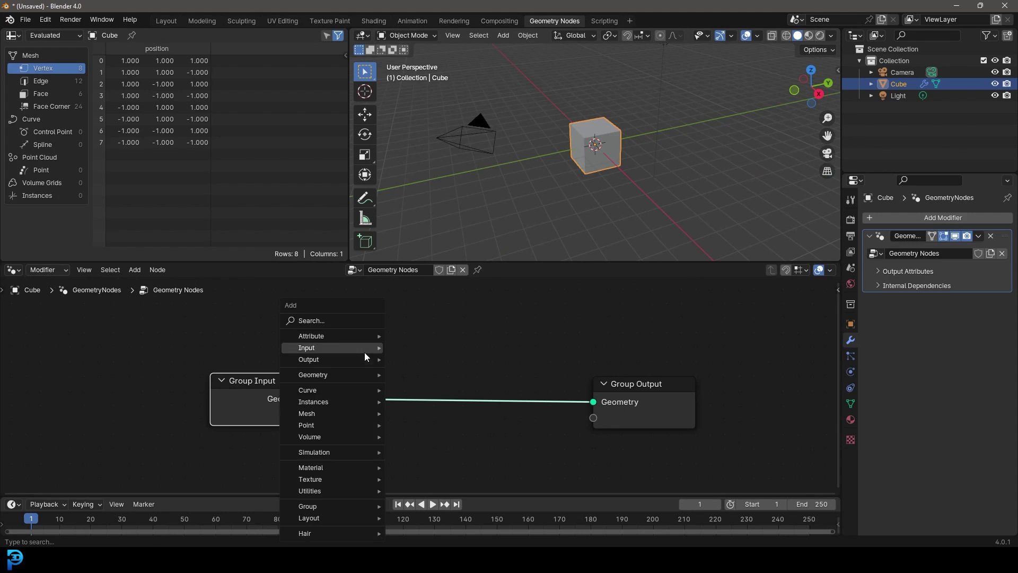
{"action": "left_click", "coordinate": [323, 320]}
{"action": "type", "text": "sphere"}
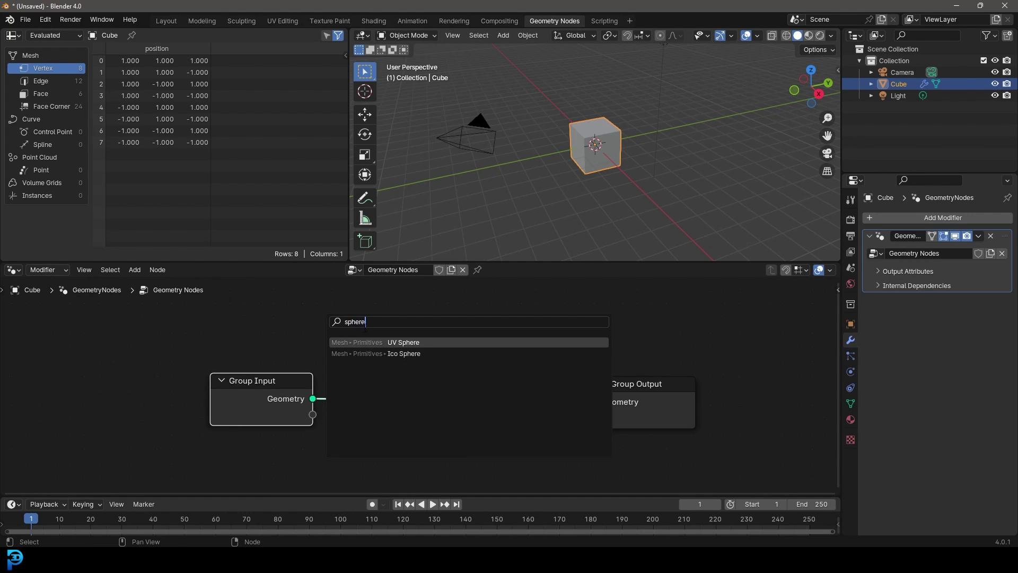
{"action": "key", "text": "Return"}
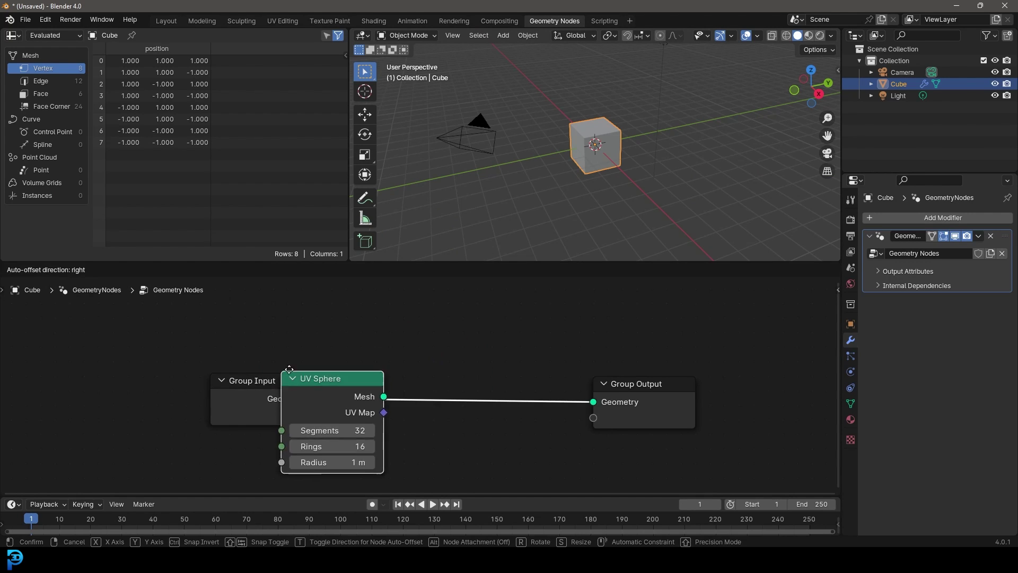
{"action": "left_click", "coordinate": [257, 354]}
{"action": "middle_click_drag", "start_coordinate": [245, 394], "coordinate": [271, 349]}
{"action": "left_click_drag", "start_coordinate": [270, 353], "coordinate": [101, 351]}
{"action": "left_click_drag", "start_coordinate": [445, 334], "coordinate": [283, 347]}
{"action": "scroll", "coordinate": [611, 99], "scroll_direction": "up", "scroll_amount": 6}
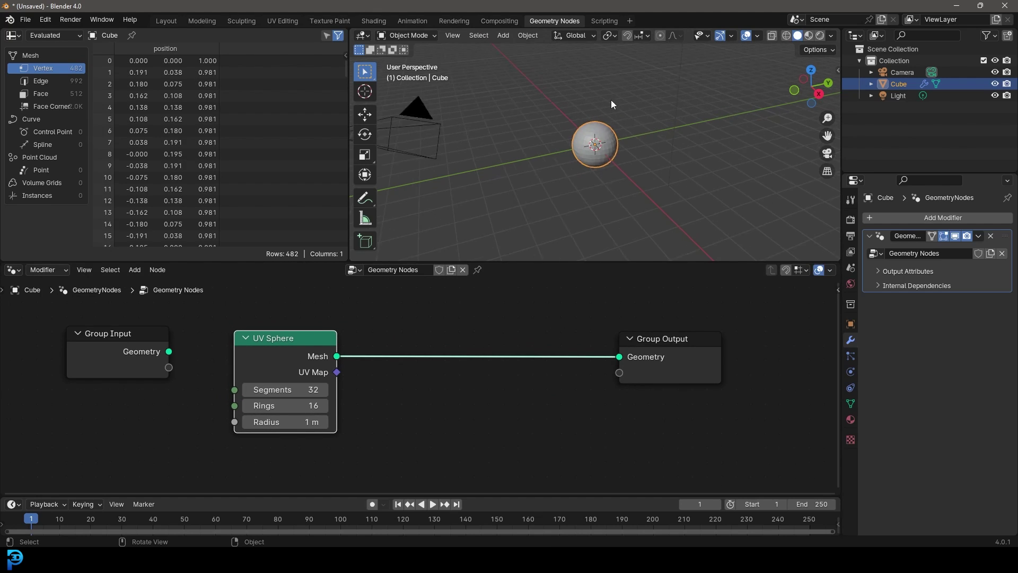
Insert a Set Position node on the link between the UV Sphere and Group Output nodes, making room for it.
{"action": "middle_click_drag", "start_coordinate": [416, 365], "coordinate": [379, 386]}
{"action": "left_click_drag", "start_coordinate": [629, 370], "coordinate": [689, 364]}
{"action": "middle_click_drag", "start_coordinate": [406, 349], "coordinate": [428, 355]}
{"action": "left_click_drag", "start_coordinate": [232, 365], "coordinate": [226, 357]}
{"action": "key", "text": "shift+a"}
{"action": "type", "text": "set po"}
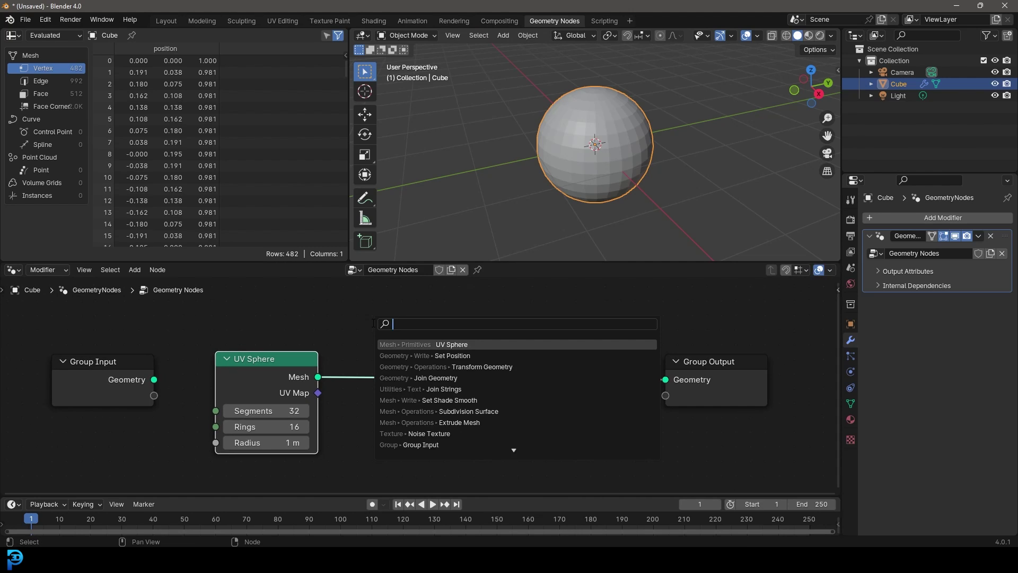
{"action": "type", "text": "s"}
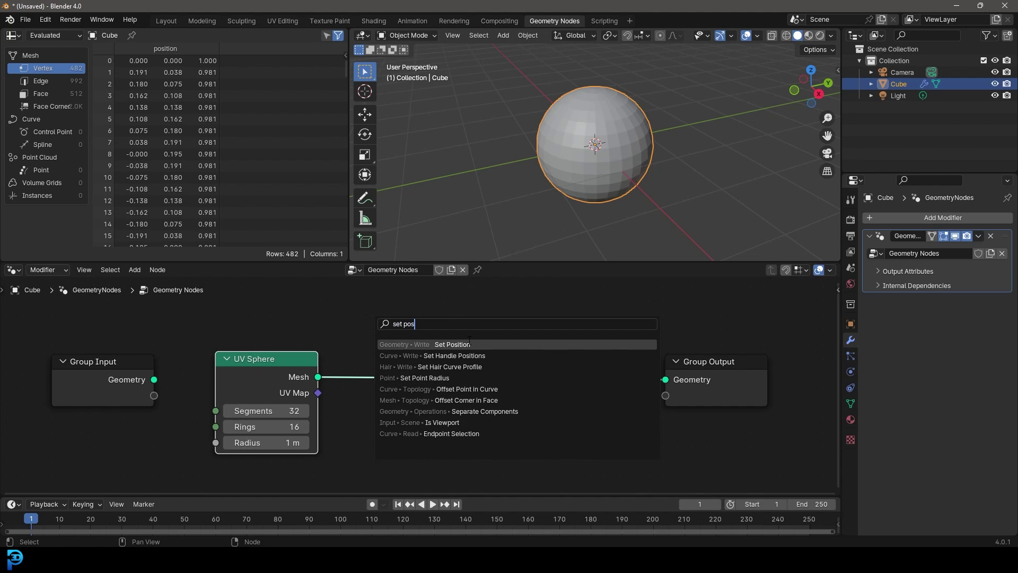
{"action": "key", "text": "Return"}
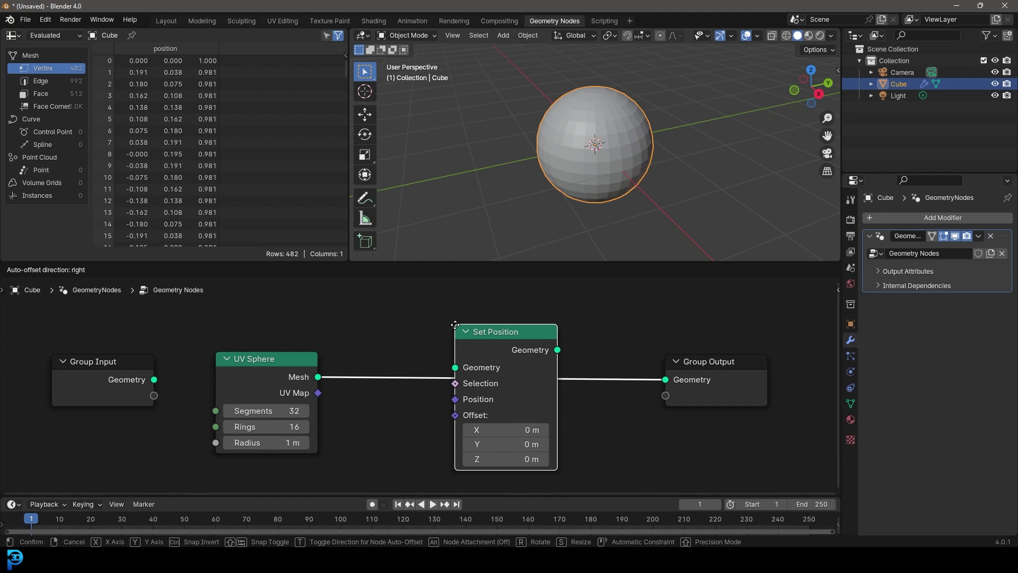
{"action": "left_click", "coordinate": [455, 325]}
Add a Noise Texture node below the UV Sphere node with its Fac output connected to the Set Position node's Offset.
{"action": "scroll", "coordinate": [447, 376], "scroll_direction": "down", "scroll_amount": 1}
{"action": "middle_click_drag", "start_coordinate": [447, 376], "coordinate": [513, 289]}
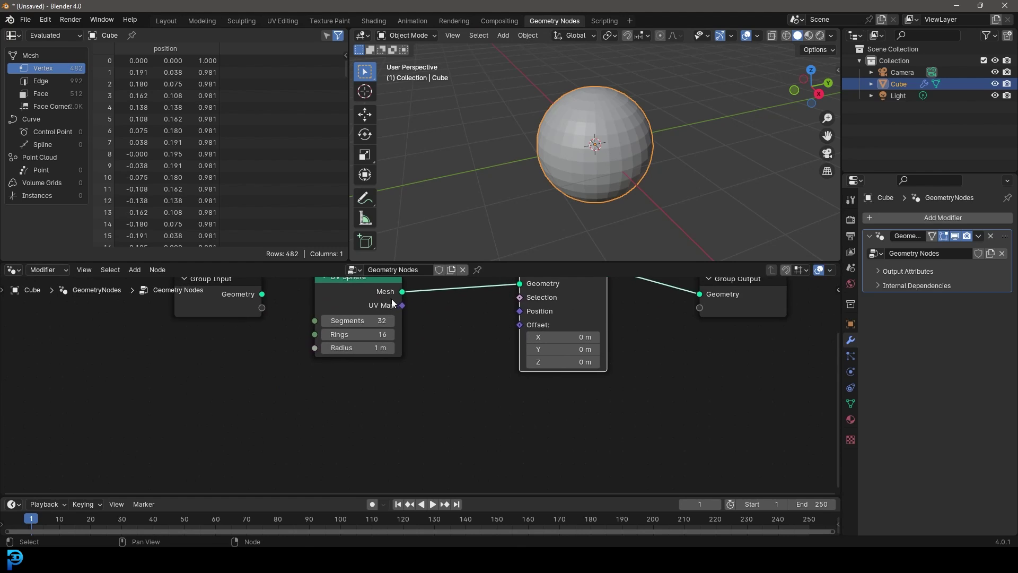
{"action": "middle_click_drag", "start_coordinate": [391, 298], "coordinate": [396, 354]}
{"action": "left_click_drag", "start_coordinate": [343, 344], "coordinate": [338, 335]}
{"action": "scroll", "coordinate": [527, 361], "scroll_direction": "up", "scroll_amount": 2}
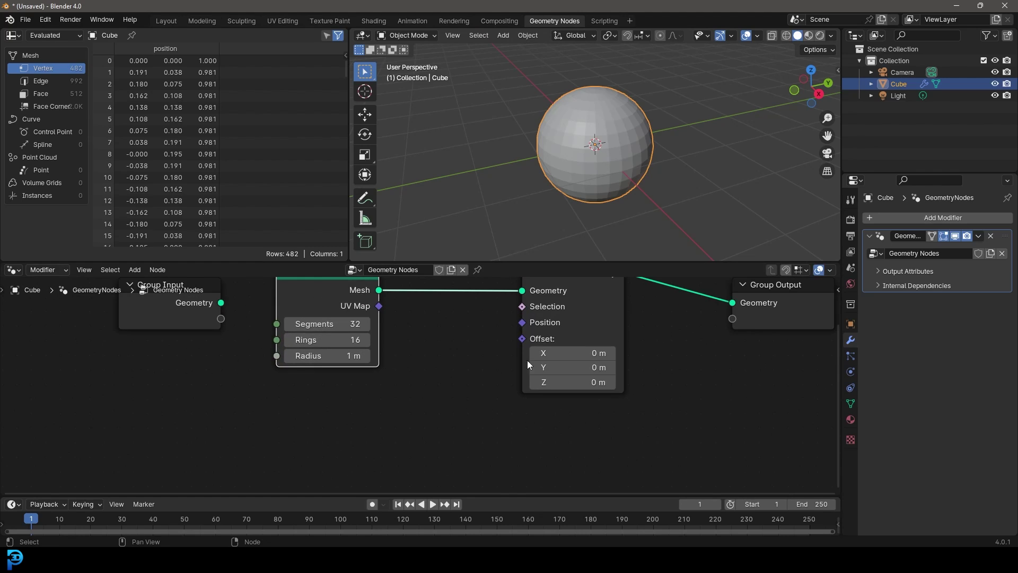
{"action": "left_click_drag", "start_coordinate": [522, 342], "coordinate": [513, 347]}
{"action": "left_click_drag", "start_coordinate": [429, 403], "coordinate": [387, 437]}
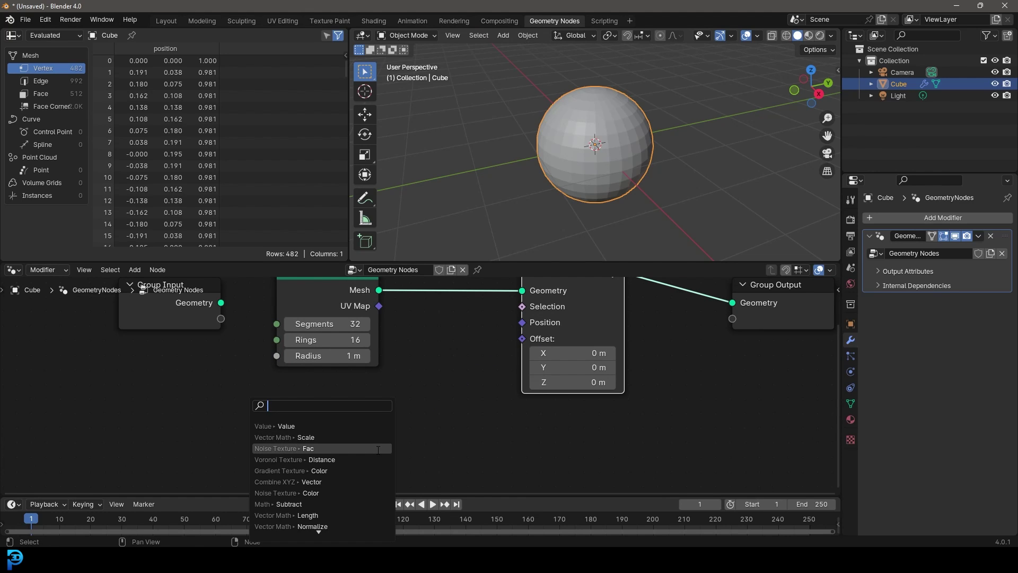
{"action": "type", "text": "nois"}
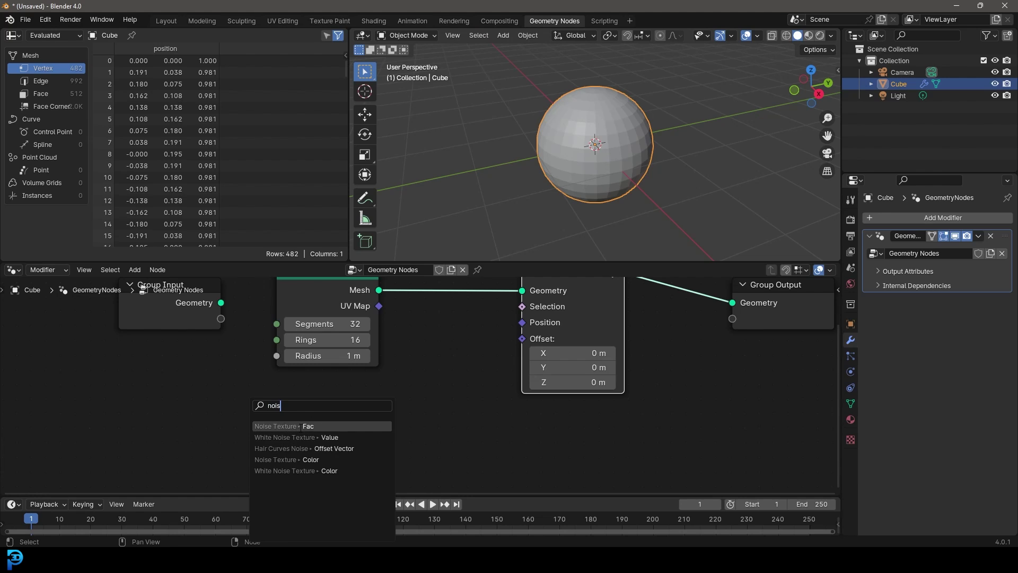
{"action": "left_click", "coordinate": [297, 426]}
{"action": "left_click", "coordinate": [386, 403]}
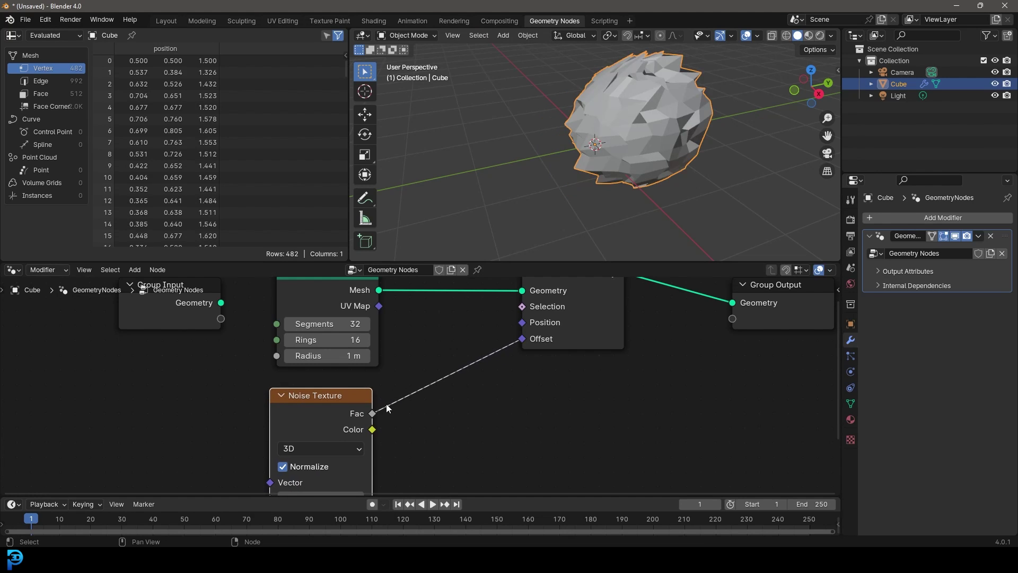
Link the Noise Texture's Color output to the Set Position Offset in place of Fac, and move the Noise Texture node lower.
{"action": "scroll", "coordinate": [386, 404], "scroll_direction": "down", "scroll_amount": 5}
{"action": "middle_click_drag", "start_coordinate": [353, 422], "coordinate": [352, 397]}
{"action": "scroll", "coordinate": [374, 400], "scroll_direction": "up", "scroll_amount": 4}
{"action": "left_click_drag", "start_coordinate": [530, 348], "coordinate": [511, 314]}
{"action": "left_click_drag", "start_coordinate": [312, 399], "coordinate": [265, 435]}
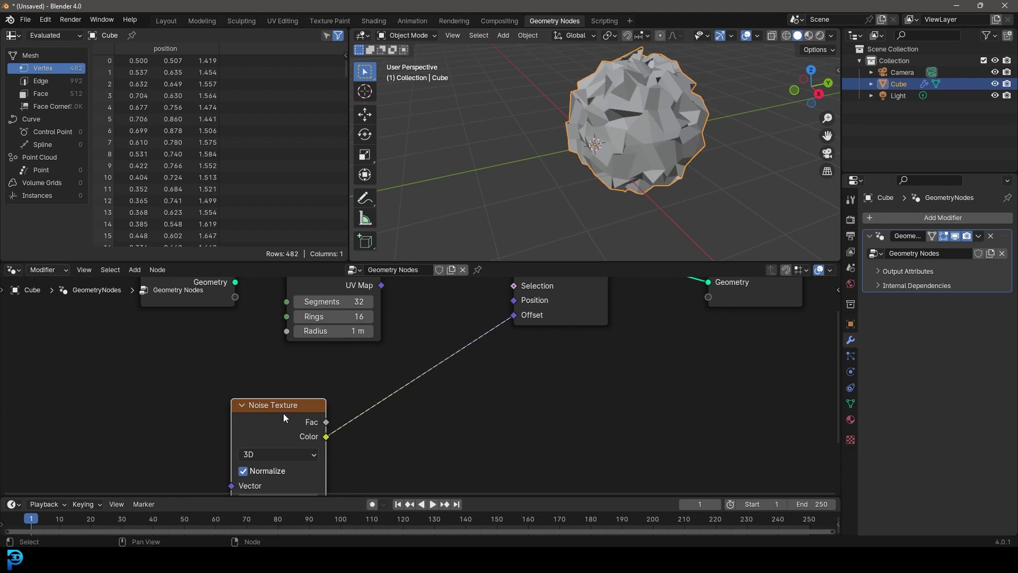
Insert a Vector Math node on the link between the Noise Texture's Color output and the Set Position Offset.
{"action": "scroll", "coordinate": [404, 372], "scroll_direction": "up", "scroll_amount": 1}
{"action": "key", "text": "shift+a"}
{"action": "left_click", "coordinate": [375, 317]}
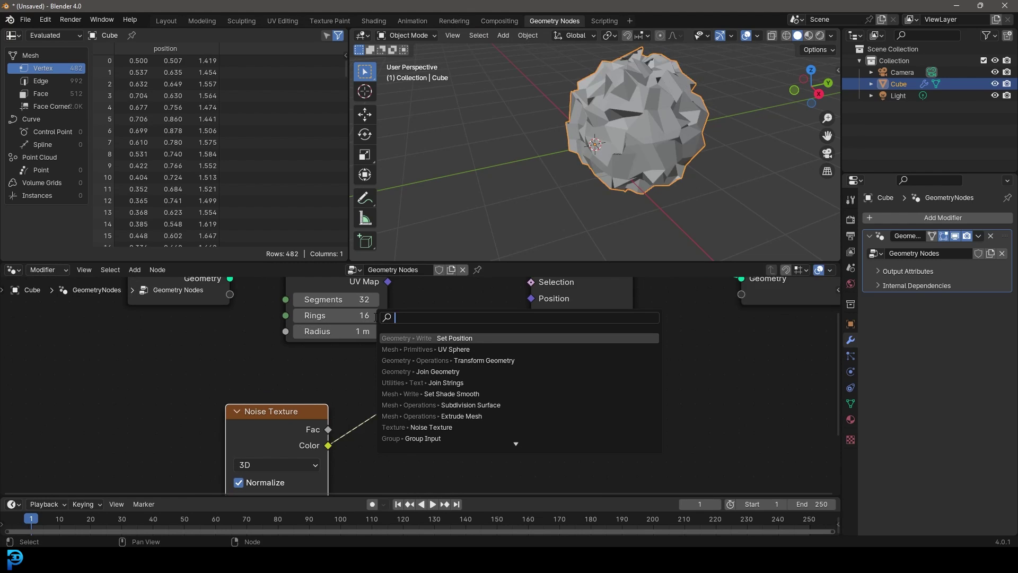
{"action": "type", "text": "vector"}
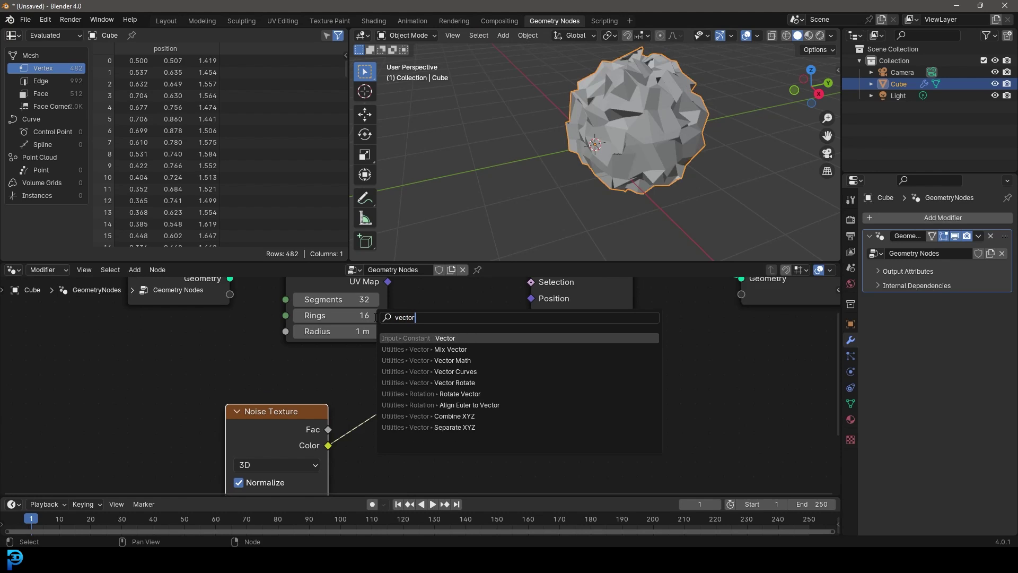
{"action": "key", "text": "Down"}
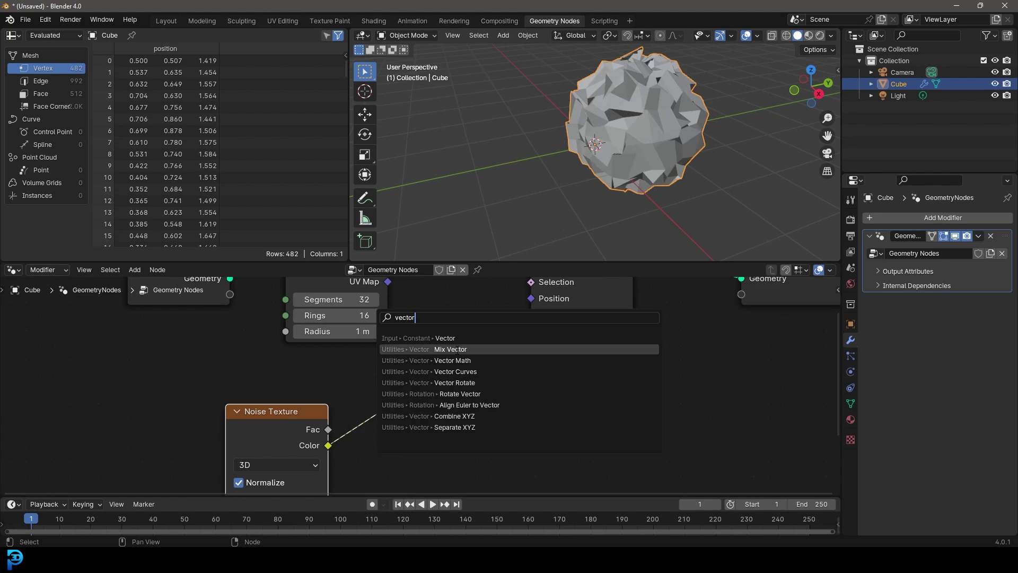
{"action": "left_click", "coordinate": [466, 361]}
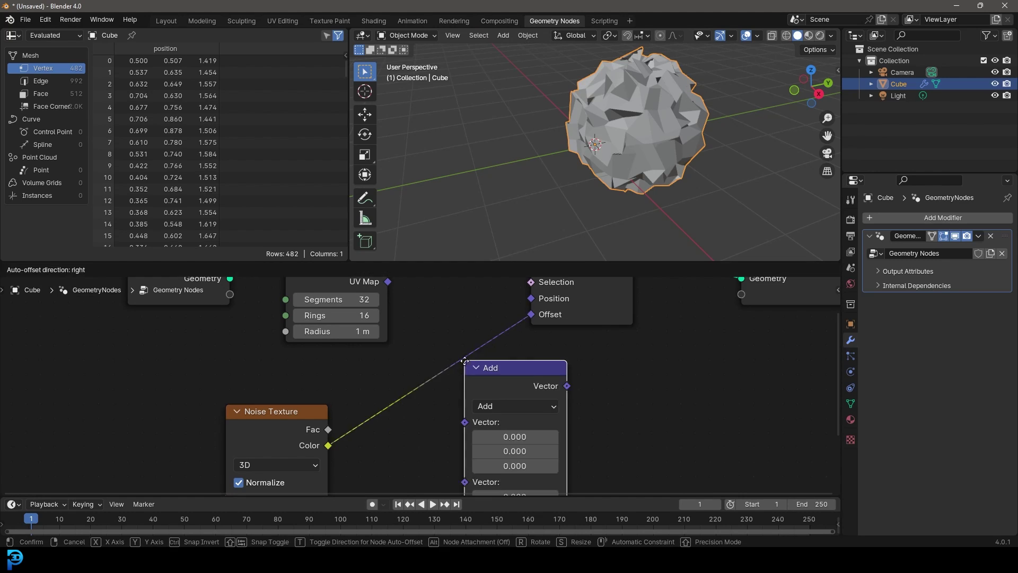
{"action": "left_click", "coordinate": [384, 374]}
{"action": "scroll", "coordinate": [422, 380], "scroll_direction": "down", "scroll_amount": 4}
{"action": "middle_click_drag", "start_coordinate": [461, 415], "coordinate": [453, 364]}
Look at the sphere from the top and set the Vector Math node to Subtract with 0.5 in all three components.
{"action": "middle_click_drag", "start_coordinate": [641, 126], "coordinate": [659, 152]}
{"action": "key", "text": "KP_7"}
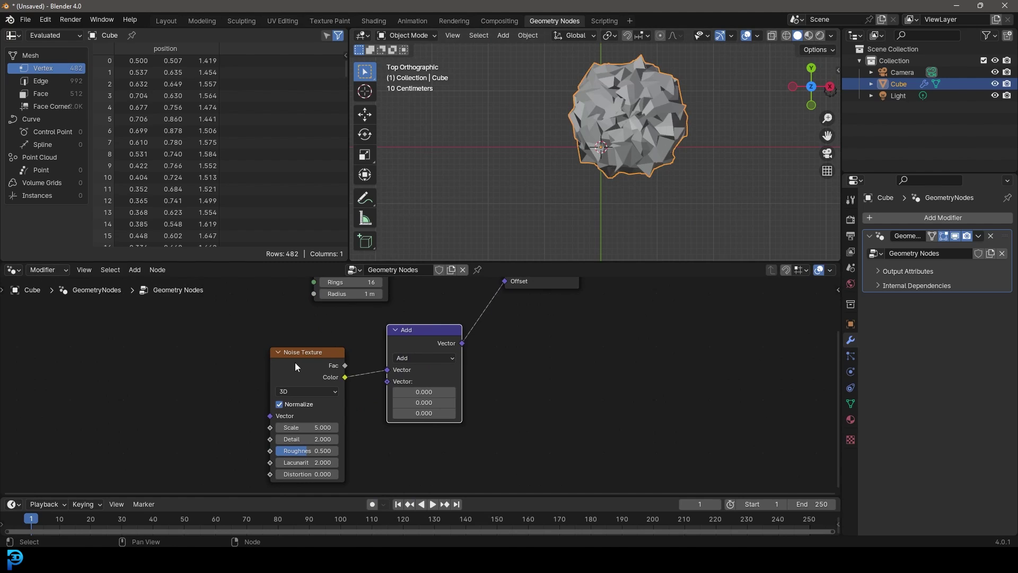
{"action": "left_click_drag", "start_coordinate": [295, 361], "coordinate": [303, 351]}
{"action": "scroll", "coordinate": [398, 359], "scroll_direction": "up", "scroll_amount": 2}
{"action": "left_click", "coordinate": [399, 351]}
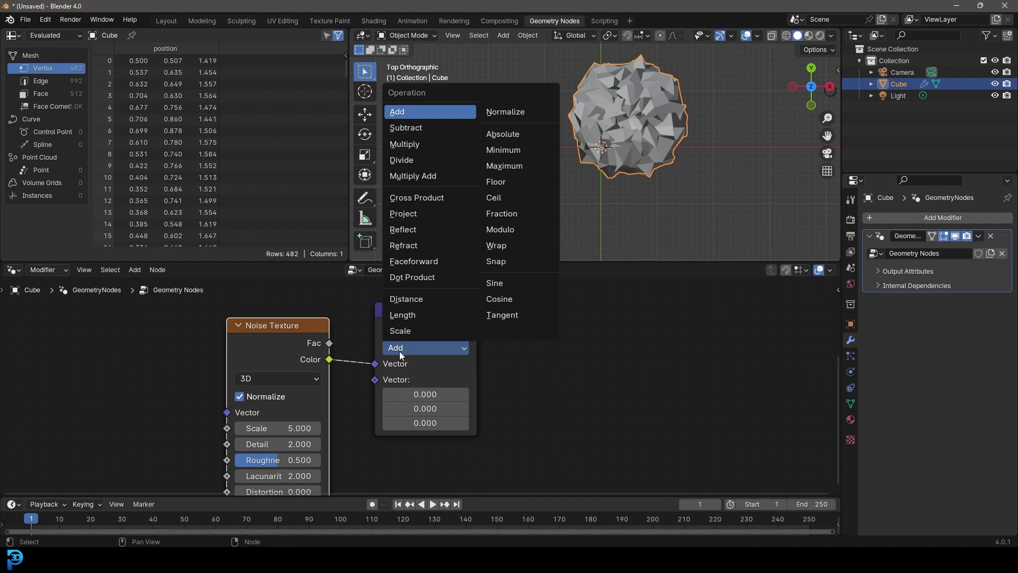
{"action": "left_click", "coordinate": [424, 129]}
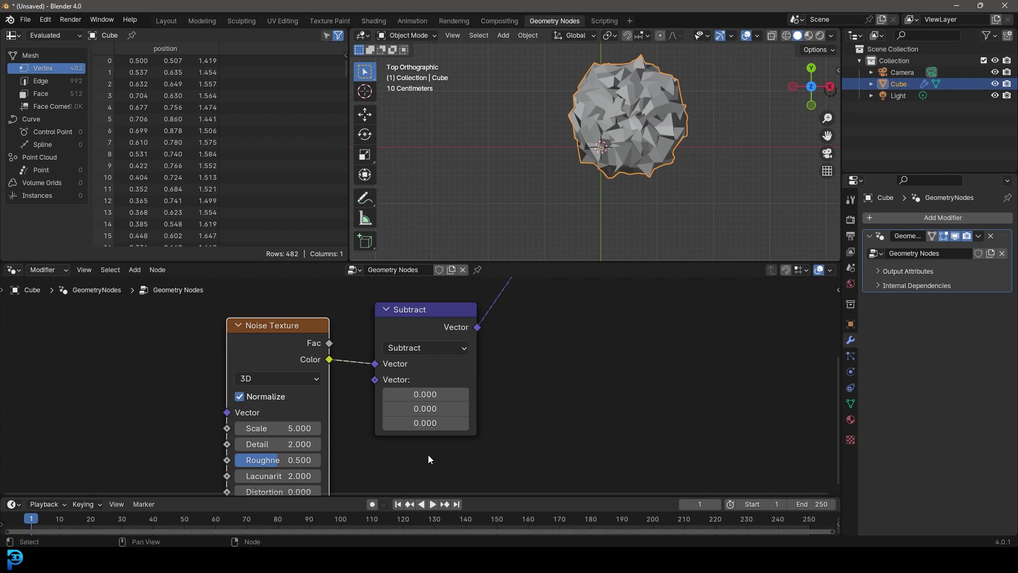
{"action": "left_click_drag", "start_coordinate": [430, 393], "coordinate": [430, 423]}
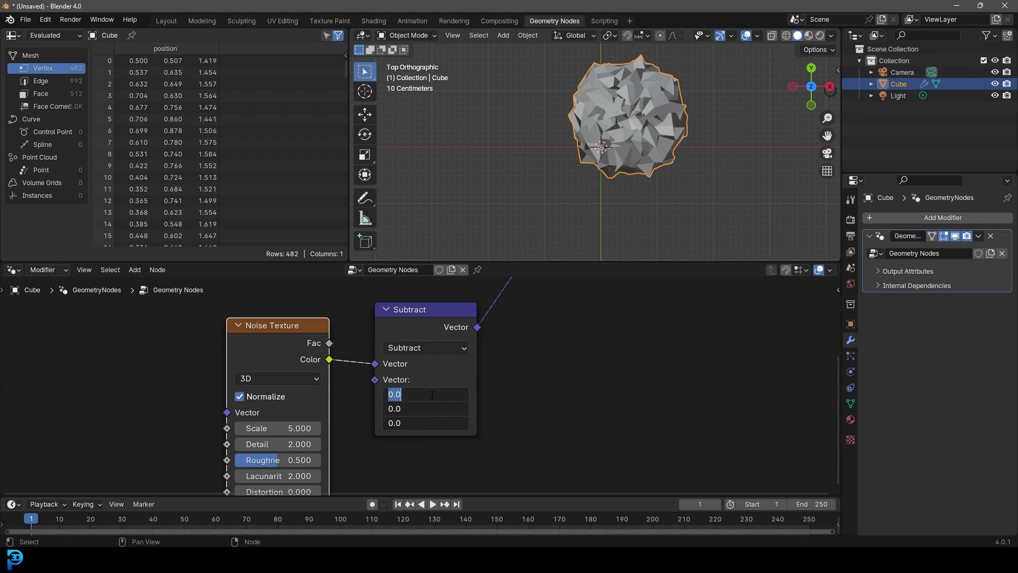
{"action": "type", "text": ".5"}
{"action": "key", "text": "Return"}
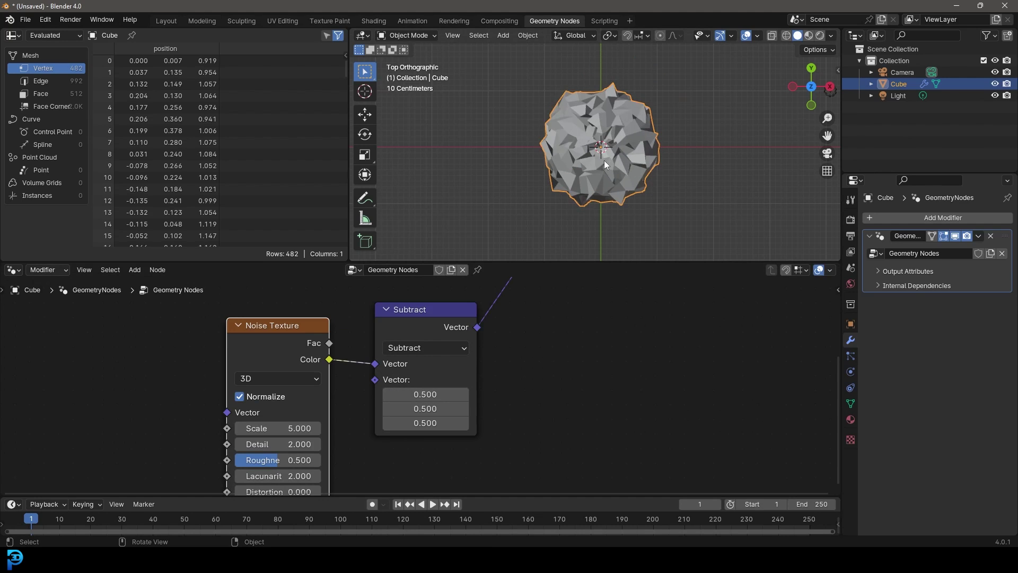
Switch to the front view and move the Group Input and UV Sphere nodes well away from Set Position to free up space.
{"action": "key", "text": "KP_1"}
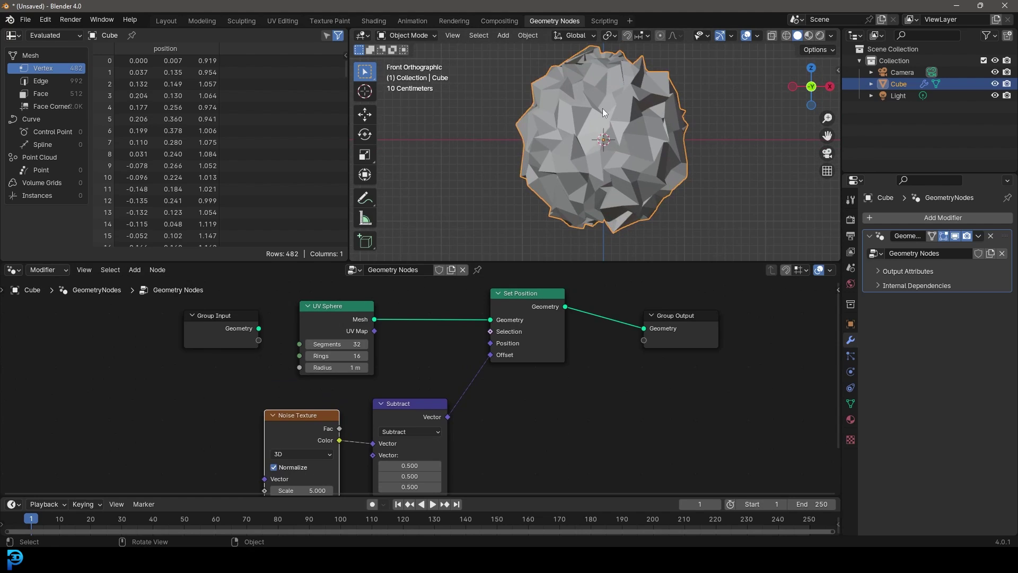
{"action": "scroll", "coordinate": [589, 147], "scroll_direction": "down", "scroll_amount": 2}
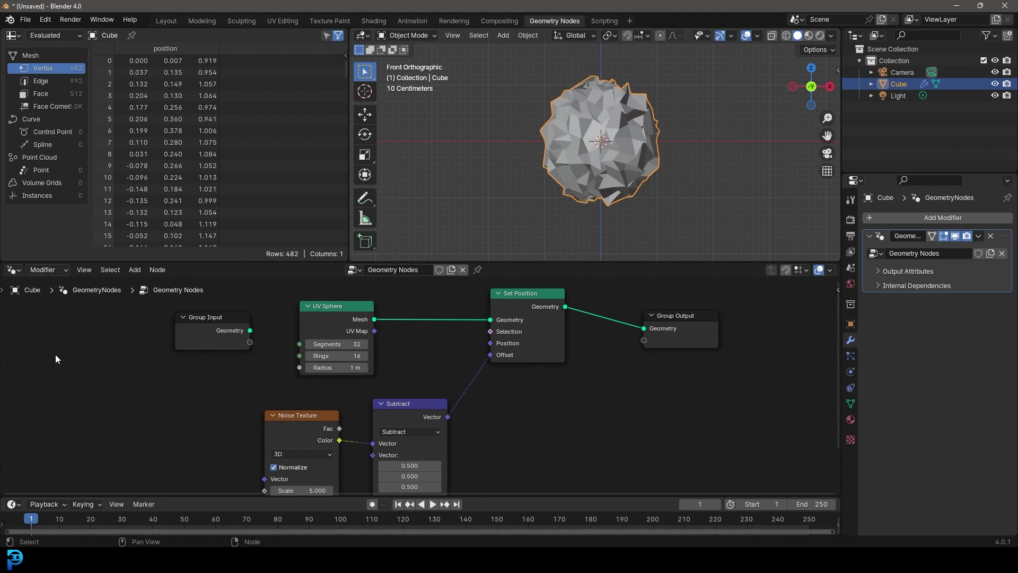
{"action": "left_click_drag", "start_coordinate": [239, 330], "coordinate": [44, 326]}
{"action": "scroll", "coordinate": [292, 335], "scroll_direction": "down", "scroll_amount": 4}
{"action": "middle_click_drag", "start_coordinate": [291, 335], "coordinate": [458, 357]}
{"action": "left_click_drag", "start_coordinate": [459, 357], "coordinate": [315, 346]}
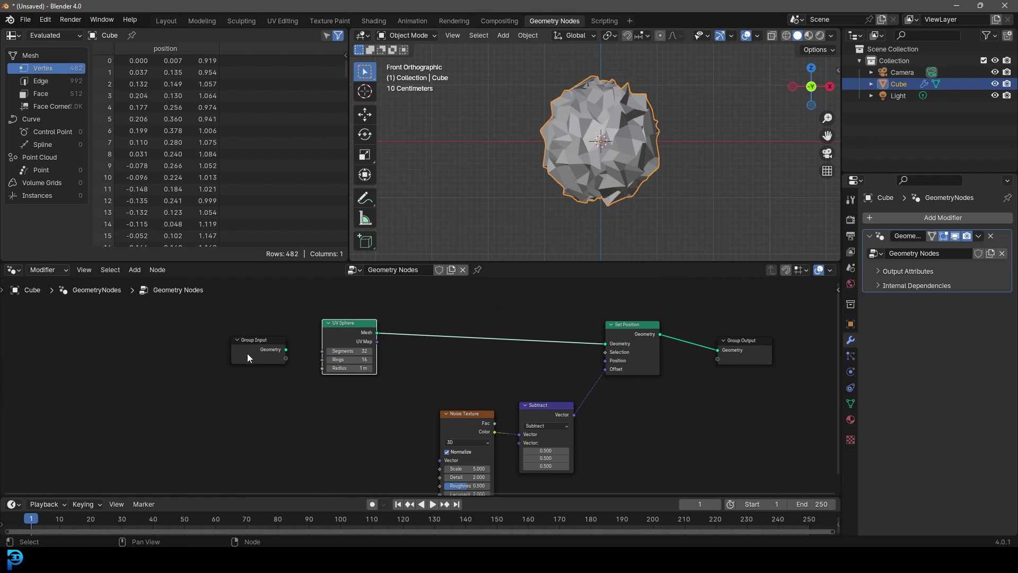
{"action": "left_click_drag", "start_coordinate": [247, 353], "coordinate": [111, 348]}
{"action": "left_click_drag", "start_coordinate": [343, 324], "coordinate": [273, 316]}
Move the Noise Texture and Subtract nodes together further down and away from the Set Position node.
{"action": "middle_click_drag", "start_coordinate": [560, 434], "coordinate": [545, 373]}
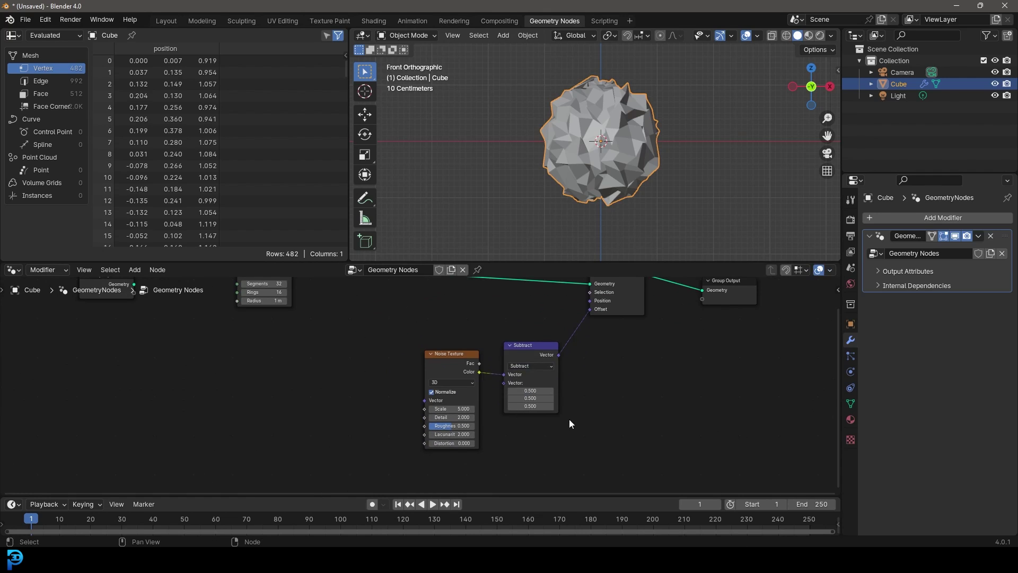
{"action": "left_click_drag", "start_coordinate": [577, 419], "coordinate": [449, 353]}
{"action": "left_click_drag", "start_coordinate": [449, 354], "coordinate": [365, 409]}
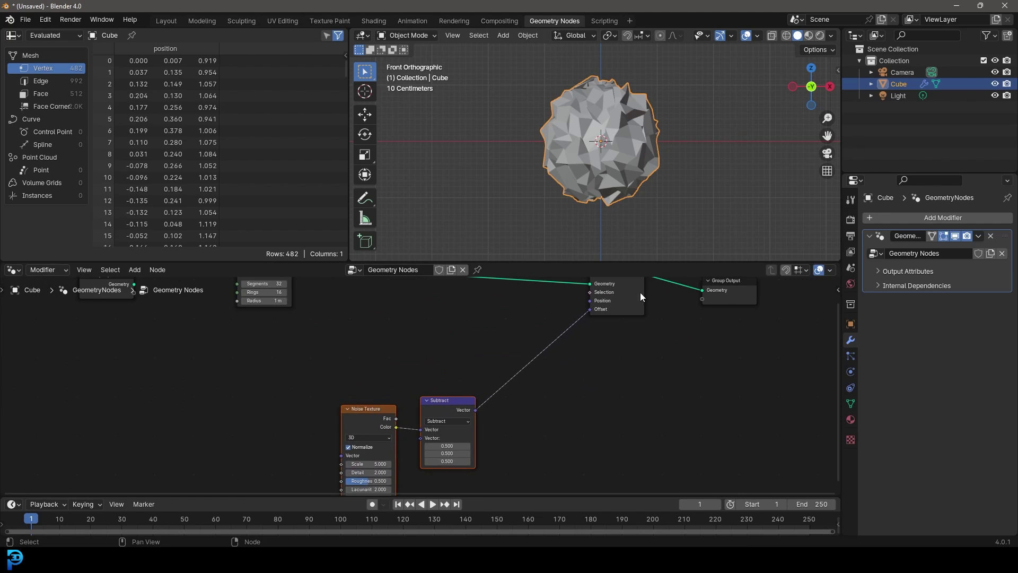
Add a Position node connected to the Selection input of Set Position and place it below the geometry link.
{"action": "scroll", "coordinate": [561, 317], "scroll_direction": "up", "scroll_amount": 5}
{"action": "middle_click_drag", "start_coordinate": [561, 318], "coordinate": [533, 377]}
{"action": "scroll", "coordinate": [623, 289], "scroll_direction": "up", "scroll_amount": 2}
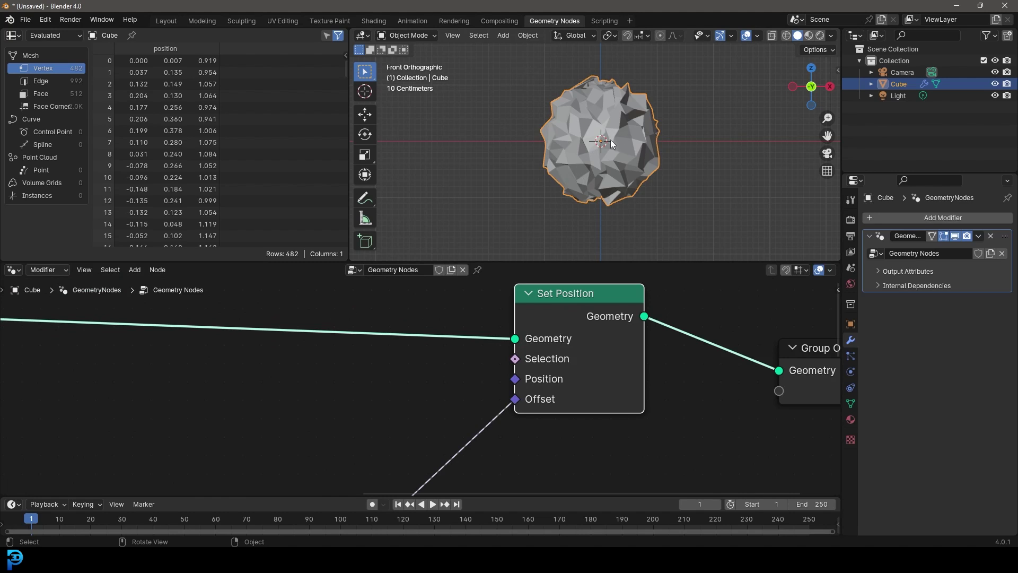
{"action": "middle_click_drag", "start_coordinate": [611, 142], "coordinate": [587, 154], "text": "shift"}
{"action": "middle_click_drag", "start_coordinate": [418, 383], "coordinate": [479, 408]}
{"action": "scroll", "coordinate": [586, 154], "scroll_direction": "up", "scroll_amount": 2}
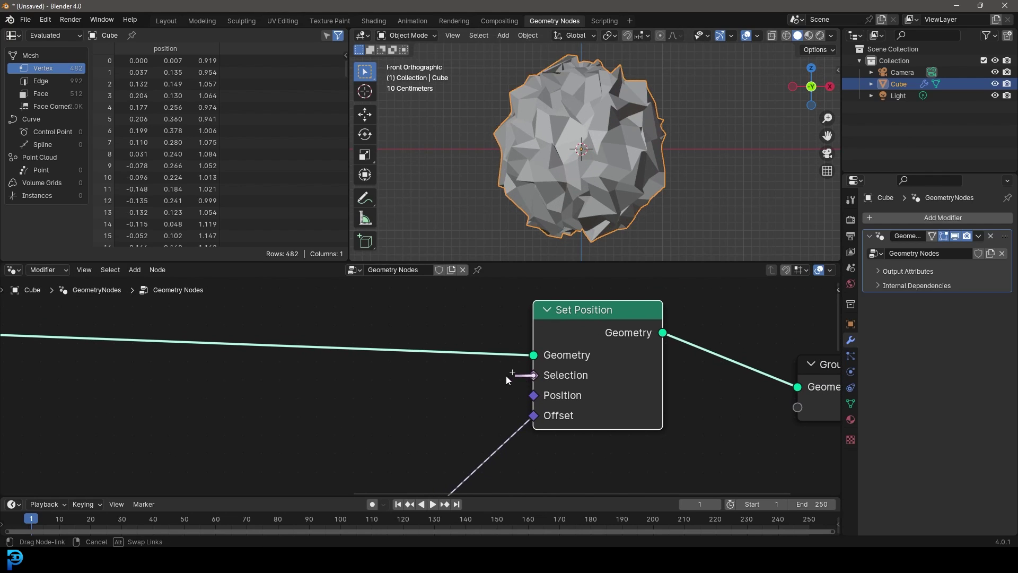
{"action": "left_click_drag", "start_coordinate": [507, 379], "coordinate": [310, 397]}
{"action": "type", "text": "posi"}
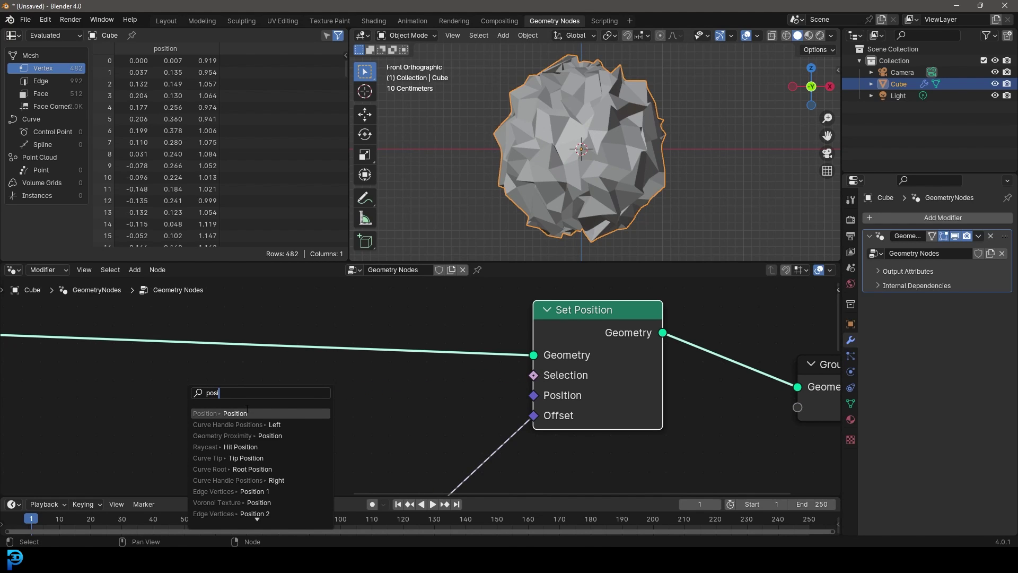
{"action": "left_click", "coordinate": [247, 410]}
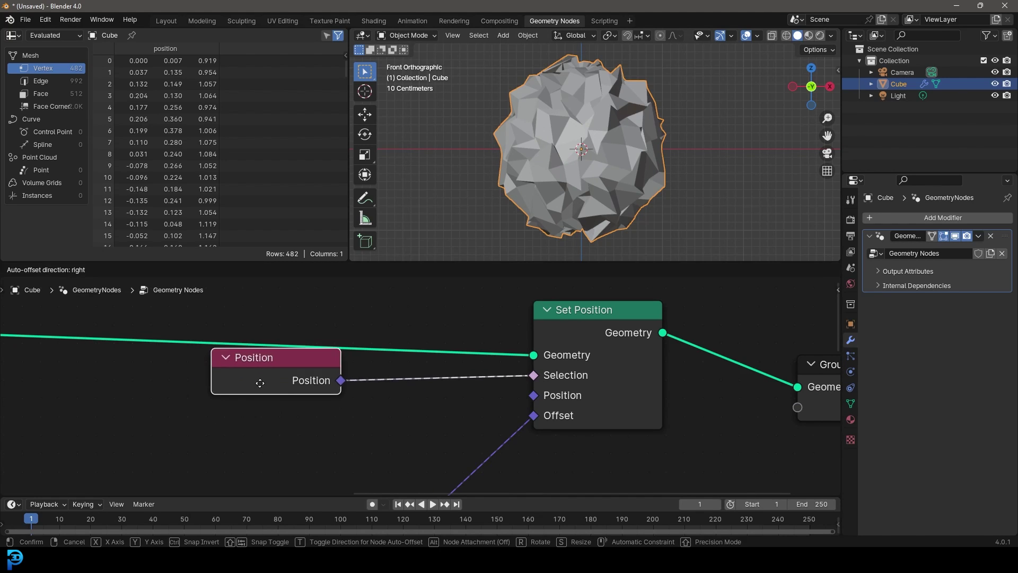
{"action": "left_click", "coordinate": [268, 424]}
{"action": "left_click_drag", "start_coordinate": [274, 416], "coordinate": [272, 411]}
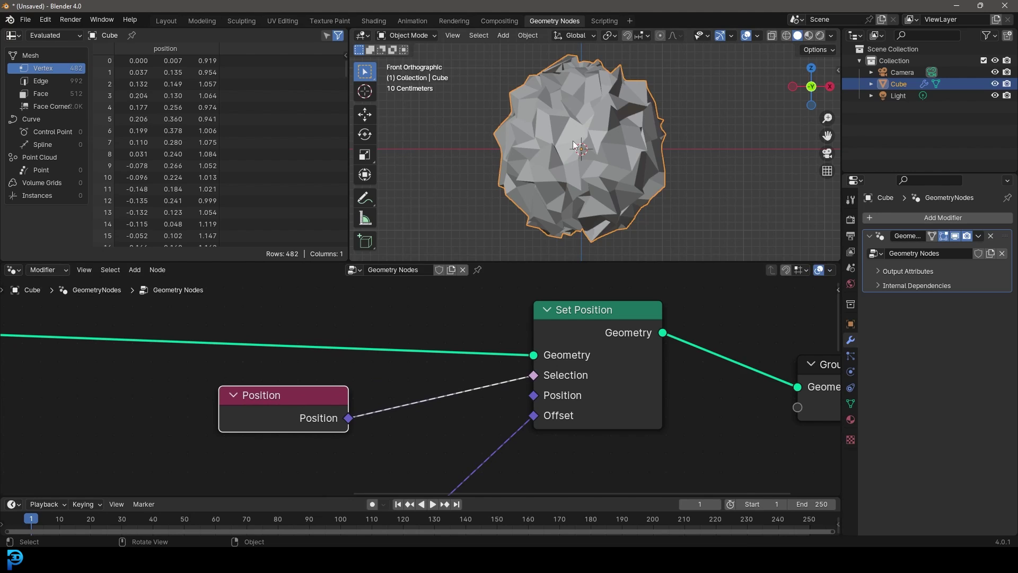
Add a UV Sphere mesh object to the scene and move it beside the noise-deformed sphere.
{"action": "scroll", "coordinate": [559, 108], "scroll_direction": "down", "scroll_amount": 3}
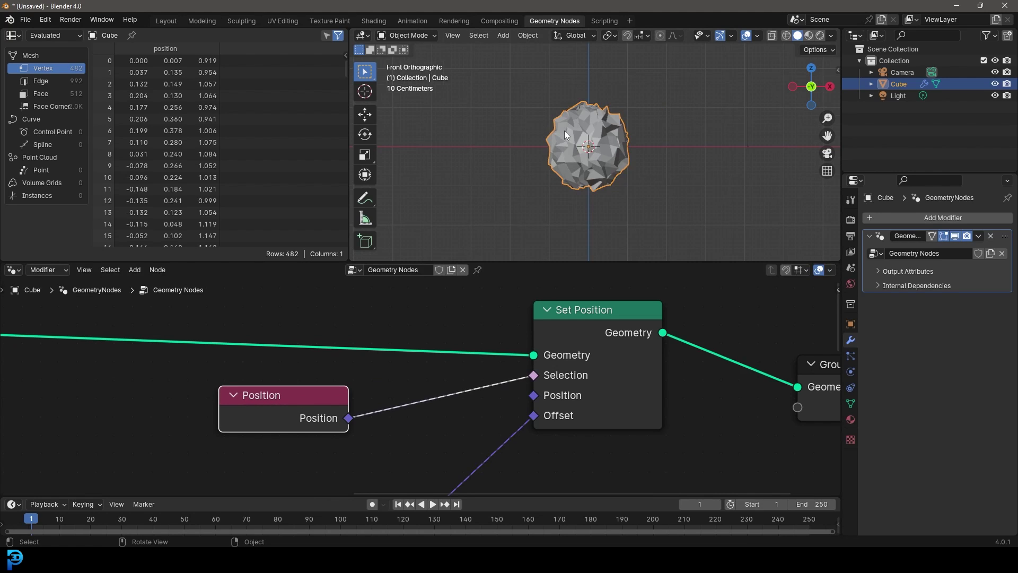
{"action": "scroll", "coordinate": [543, 186], "scroll_direction": "down", "scroll_amount": 5}
{"action": "scroll", "coordinate": [536, 169], "scroll_direction": "up", "scroll_amount": 6}
{"action": "key", "text": "shift+a"}
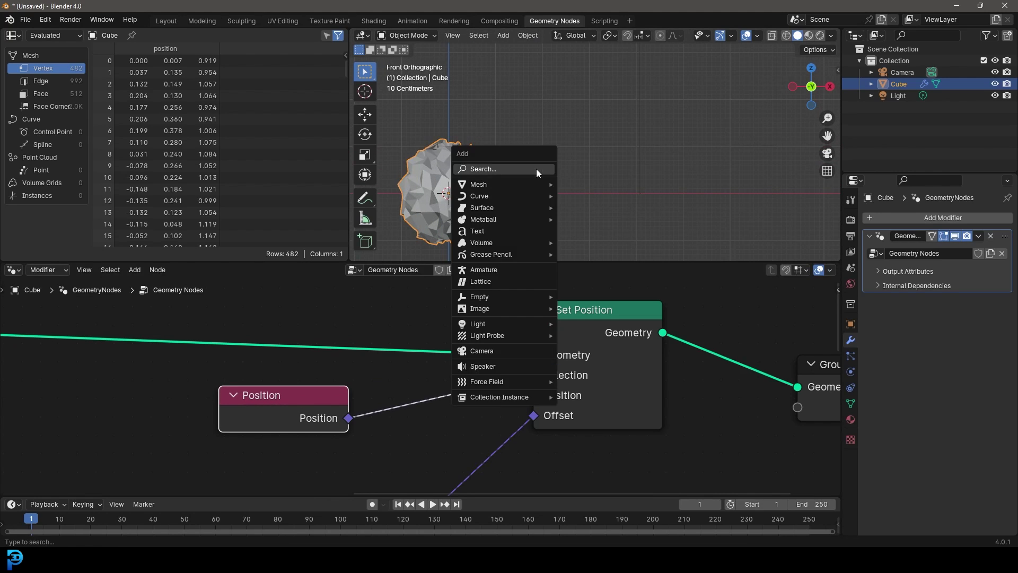
{"action": "mouse_move", "coordinate": [532, 180]}
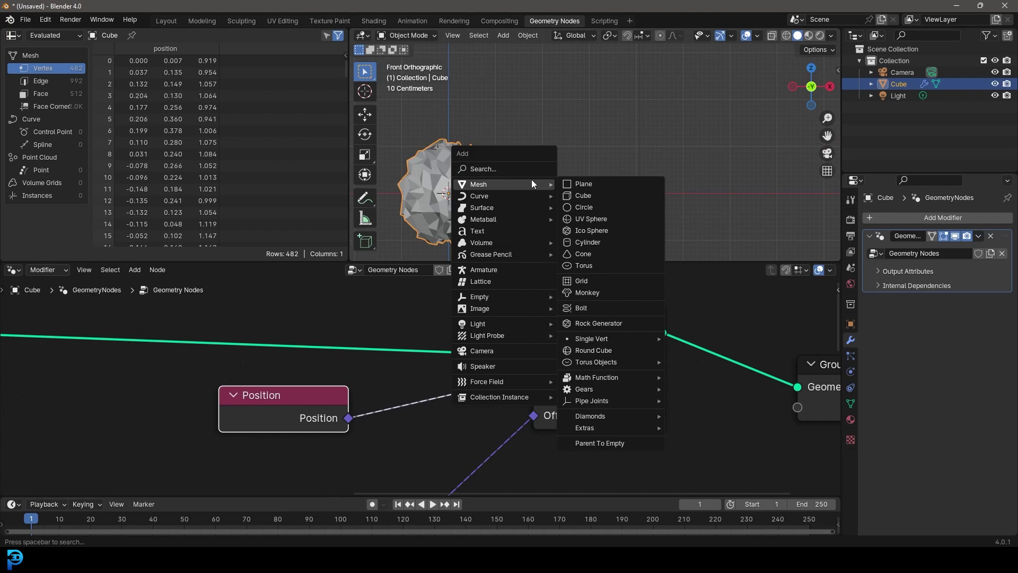
{"action": "left_click", "coordinate": [587, 220]}
{"action": "scroll", "coordinate": [530, 192], "scroll_direction": "down", "scroll_amount": 4}
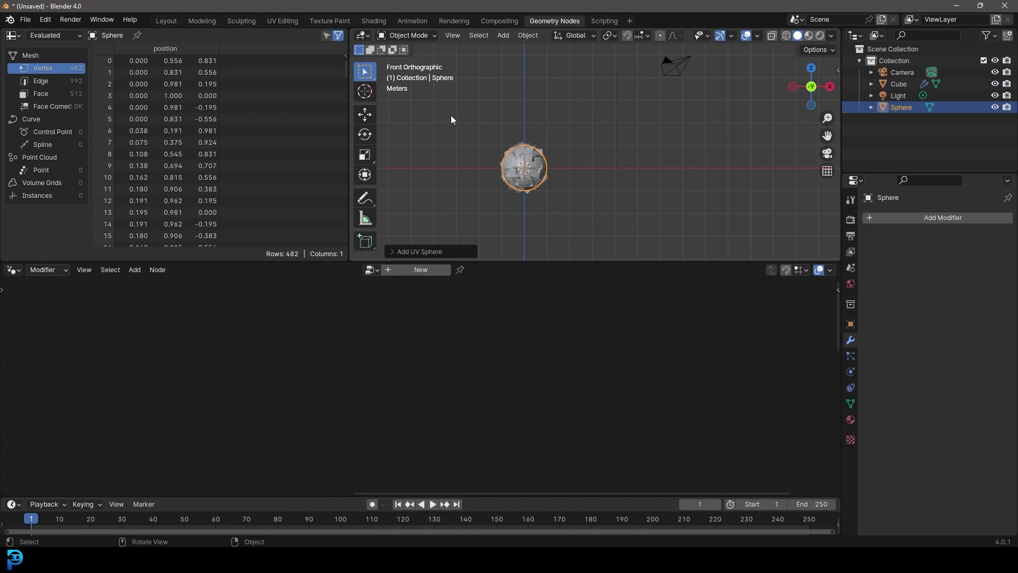
{"action": "key", "text": "g"}
{"action": "left_click", "coordinate": [537, 116]}
{"action": "scroll", "coordinate": [477, 154], "scroll_direction": "up", "scroll_amount": 5}
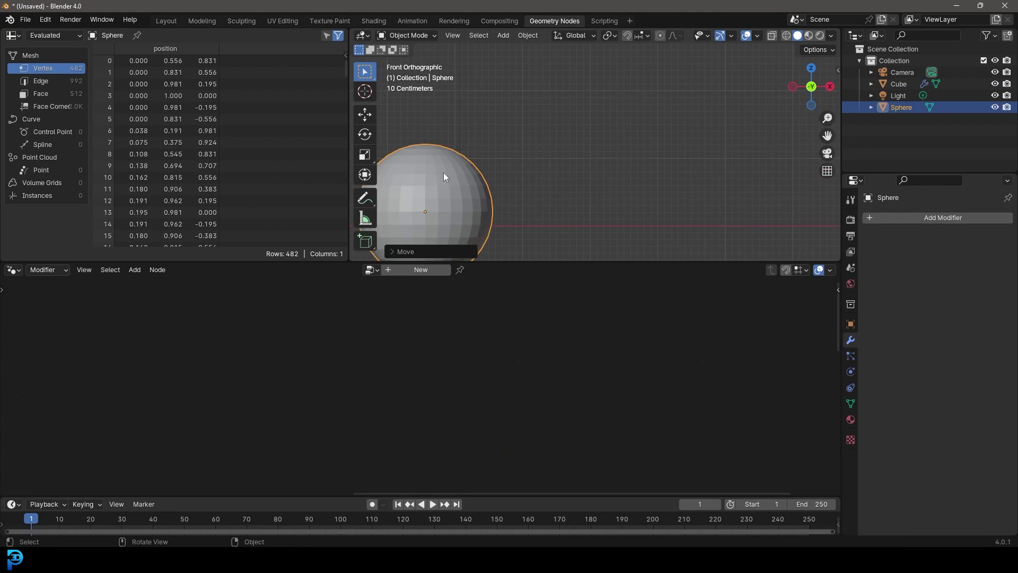
{"action": "middle_click_drag", "start_coordinate": [479, 204], "coordinate": [555, 170], "text": "shift"}
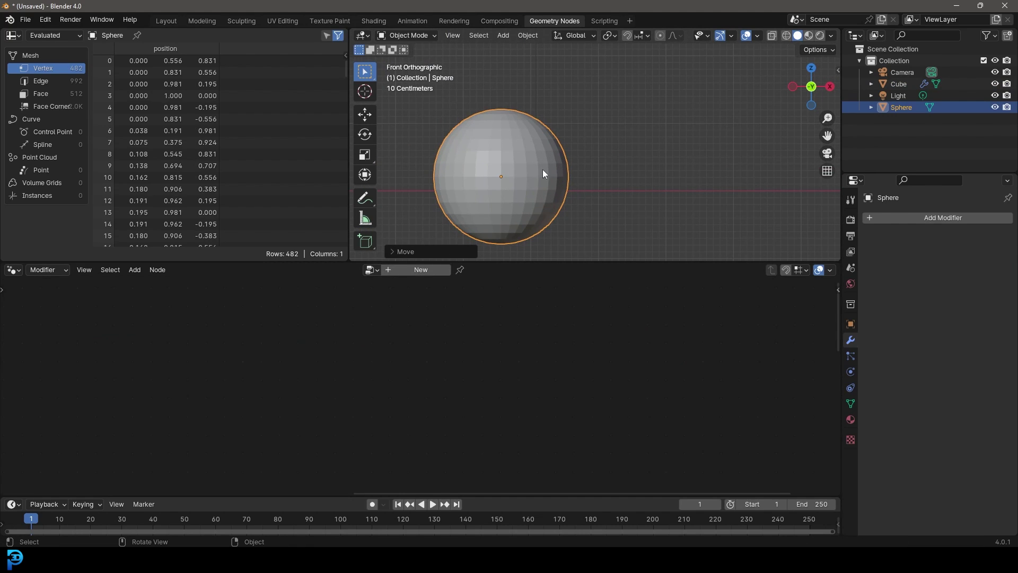
Preview scaling the new sphere about its centred origin and cancel the scaling.
{"action": "scroll", "coordinate": [584, 176], "scroll_direction": "up", "scroll_amount": 2}
{"action": "scroll", "coordinate": [585, 173], "scroll_direction": "down", "scroll_amount": 3}
{"action": "scroll", "coordinate": [585, 173], "scroll_direction": "up", "scroll_amount": 3}
{"action": "key", "text": "s"}
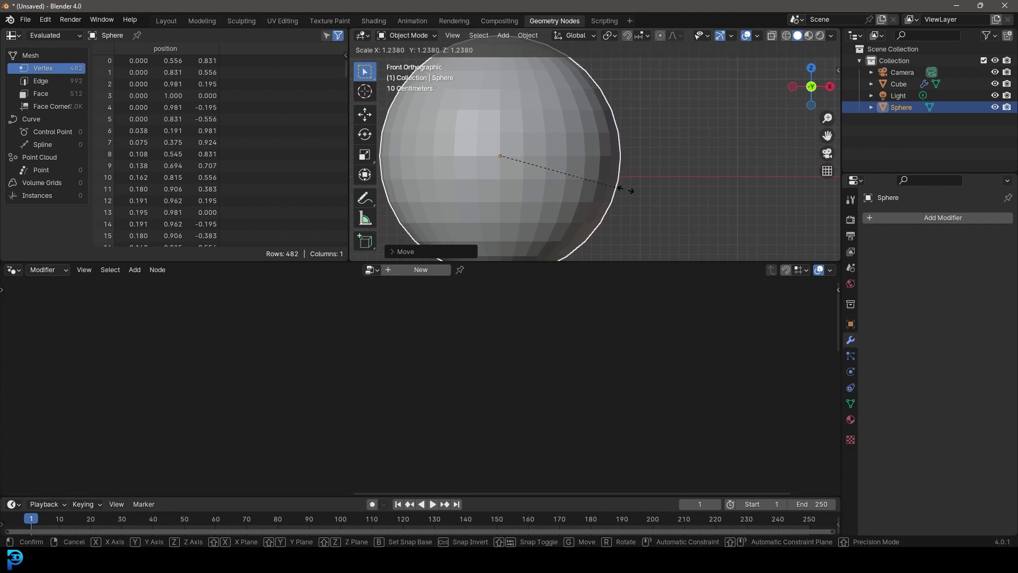
{"action": "right_click", "coordinate": [630, 186]}
In Edit Mode, move all the new sphere's vertices about 0.65 m along X and 0.51 m along Z, leaving its origin in place.
{"action": "scroll", "coordinate": [583, 175], "scroll_direction": "down", "scroll_amount": 4}
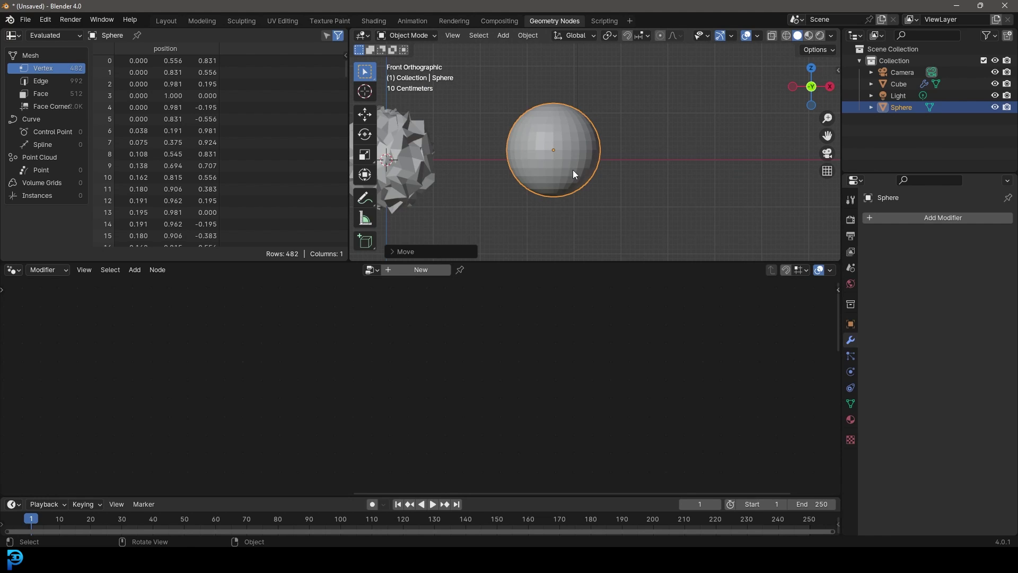
{"action": "key", "text": "Tab"}
{"action": "scroll", "coordinate": [567, 169], "scroll_direction": "up", "scroll_amount": 4}
{"action": "key", "text": "g"}
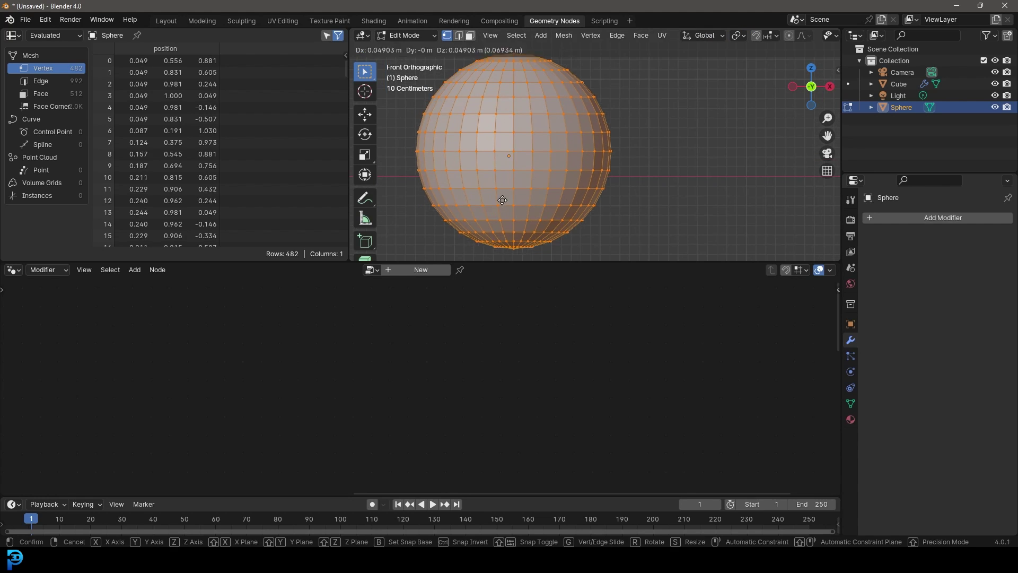
{"action": "left_click", "coordinate": [522, 164]}
{"action": "key", "text": "Tab"}
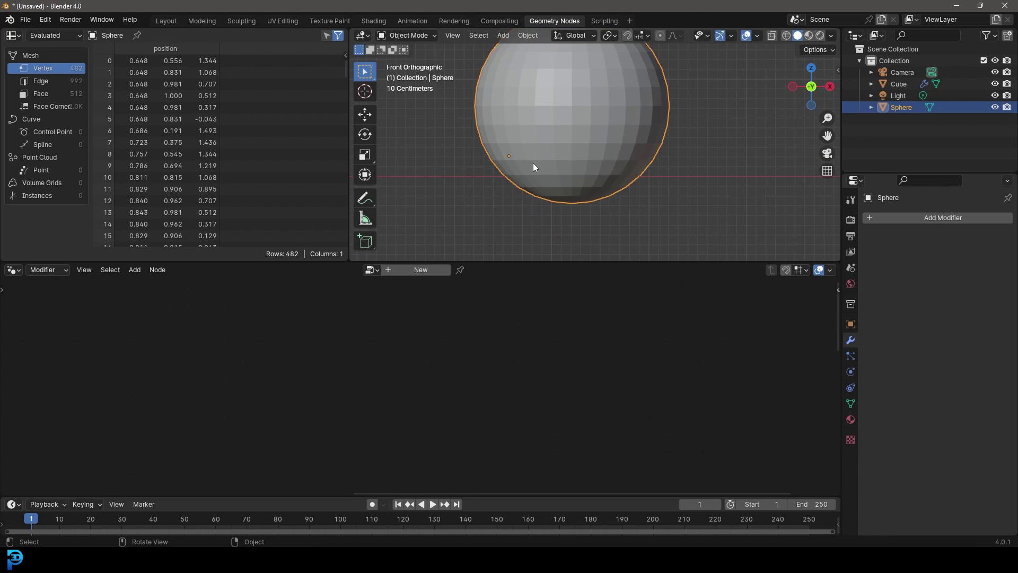
Preview scaling the new sphere about its off-centre origin and cancel the scaling.
{"action": "scroll", "coordinate": [501, 170], "scroll_direction": "up", "scroll_amount": 4}
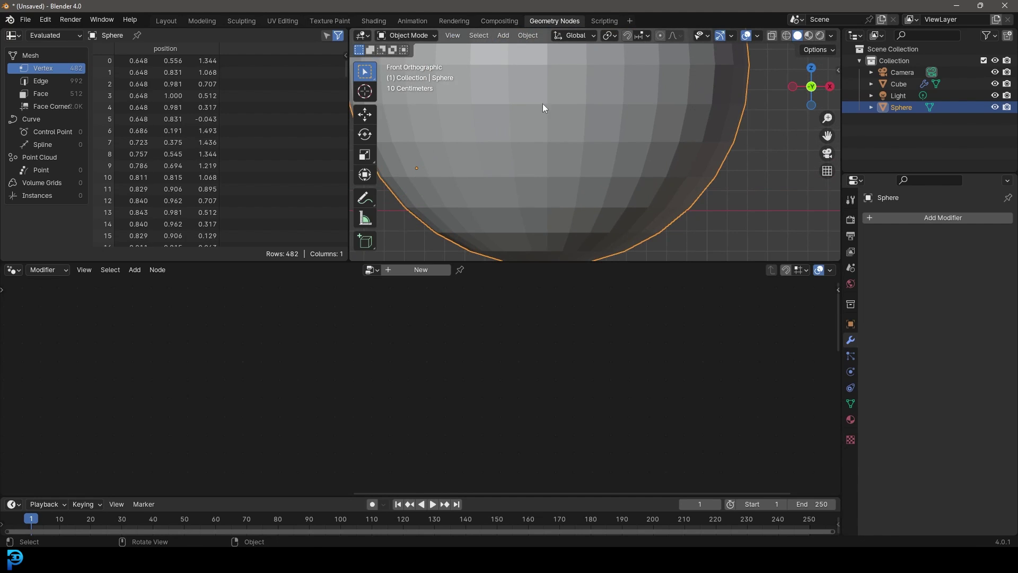
{"action": "scroll", "coordinate": [543, 107], "scroll_direction": "down", "scroll_amount": 5}
{"action": "key", "text": "s"}
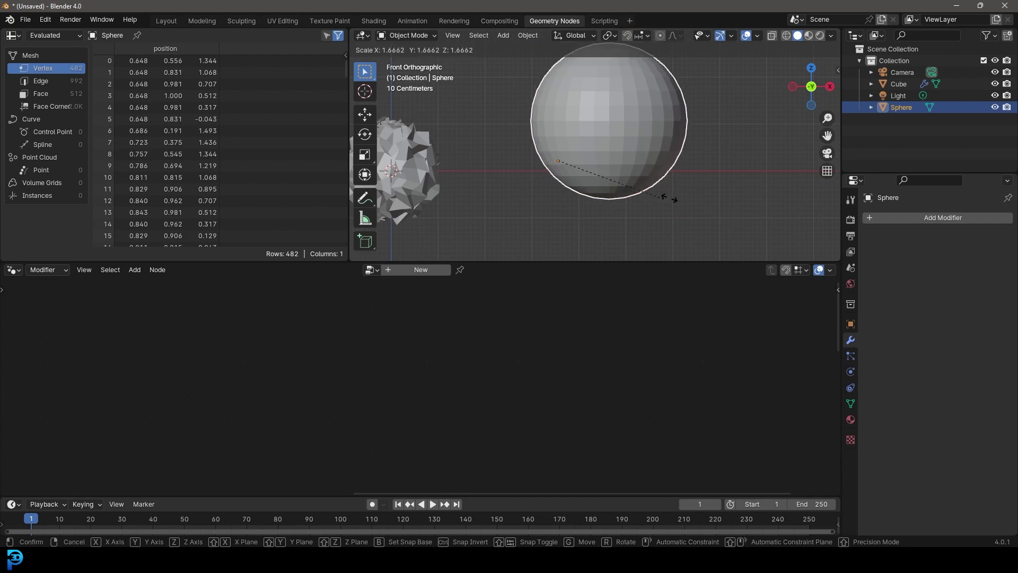
{"action": "right_click", "coordinate": [679, 208]}
Preview a trackball rotation of the plain sphere about its off-centre origin and cancel the rotation.
{"action": "middle_click_drag", "start_coordinate": [627, 122], "coordinate": [595, 144], "text": "shift"}
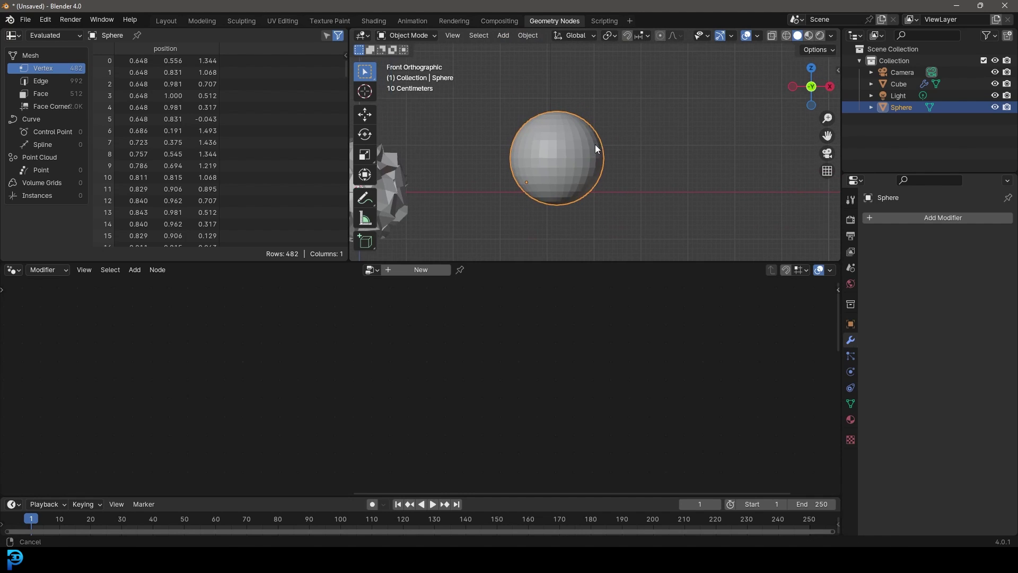
{"action": "scroll", "coordinate": [595, 154], "scroll_direction": "up", "scroll_amount": 1}
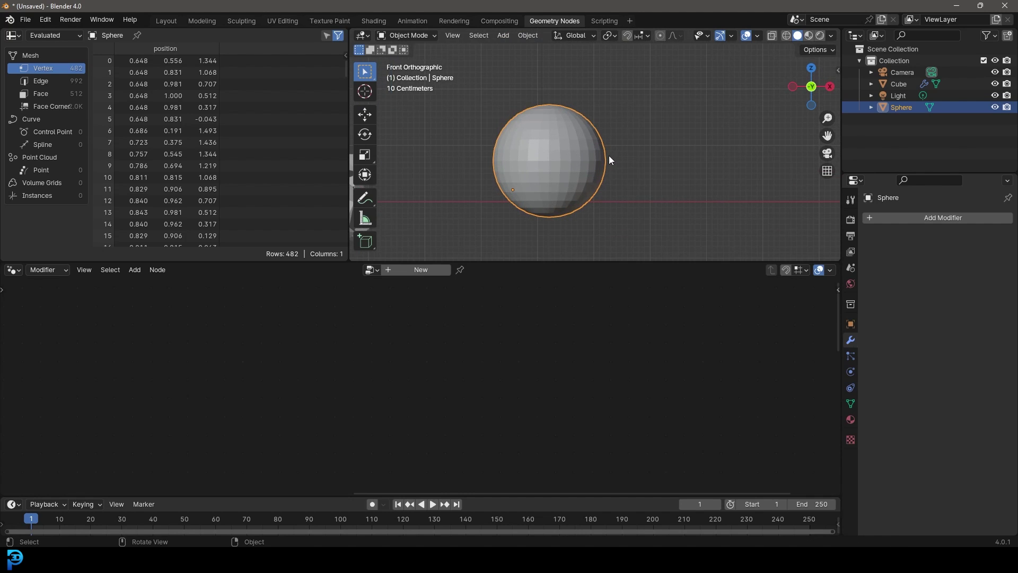
{"action": "key", "text": "r"}
{"action": "key", "text": "r"}
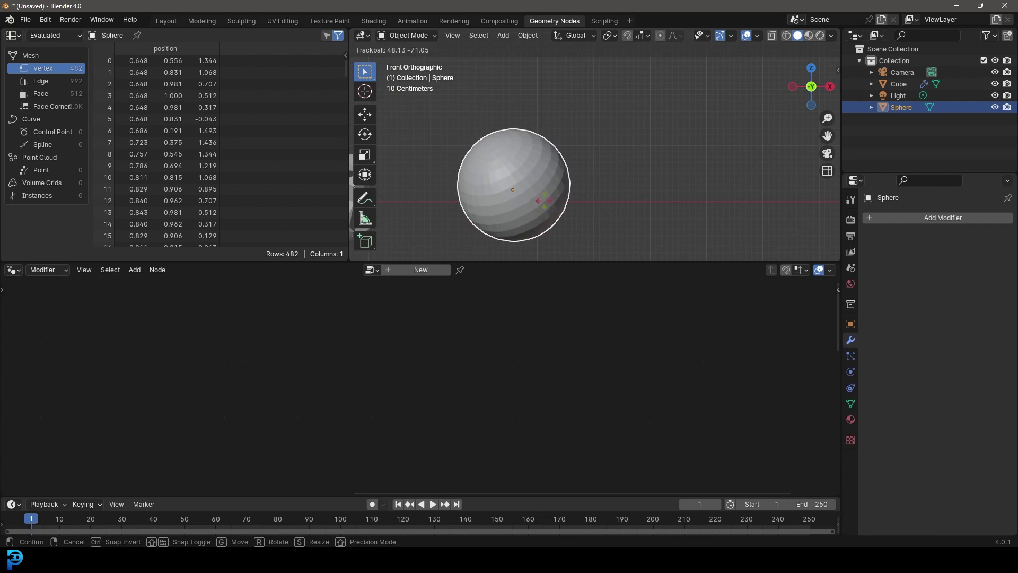
{"action": "left_click", "coordinate": [521, 187]}
{"action": "scroll", "coordinate": [521, 189], "scroll_direction": "up", "scroll_amount": 3}
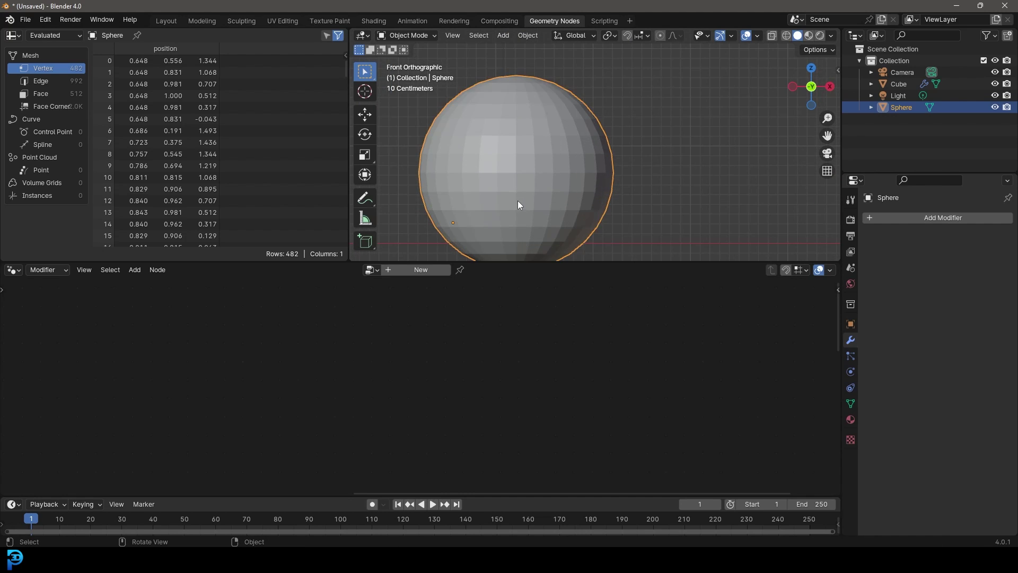
{"action": "middle_click_drag", "start_coordinate": [514, 210], "coordinate": [546, 138], "text": "shift"}
{"action": "scroll", "coordinate": [546, 139], "scroll_direction": "up", "scroll_amount": 1}
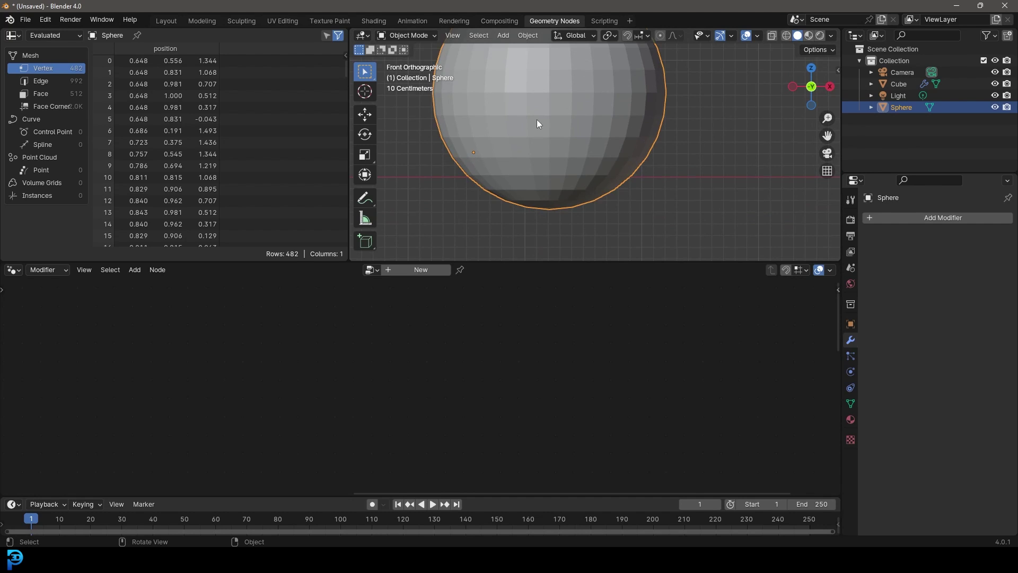
{"action": "scroll", "coordinate": [551, 118], "scroll_direction": "down", "scroll_amount": 4}
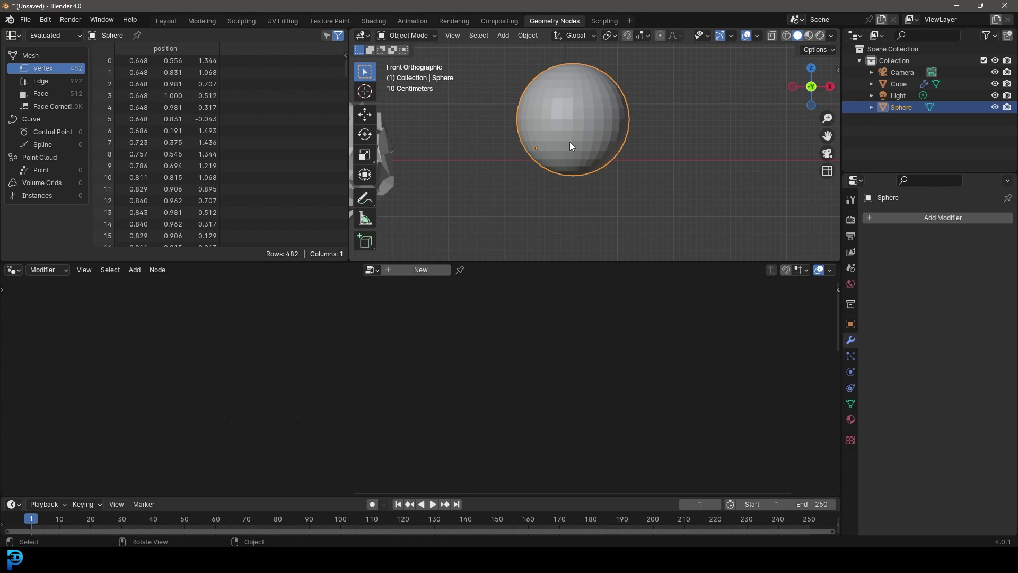
{"action": "scroll", "coordinate": [578, 113], "scroll_direction": "down", "scroll_amount": 3}
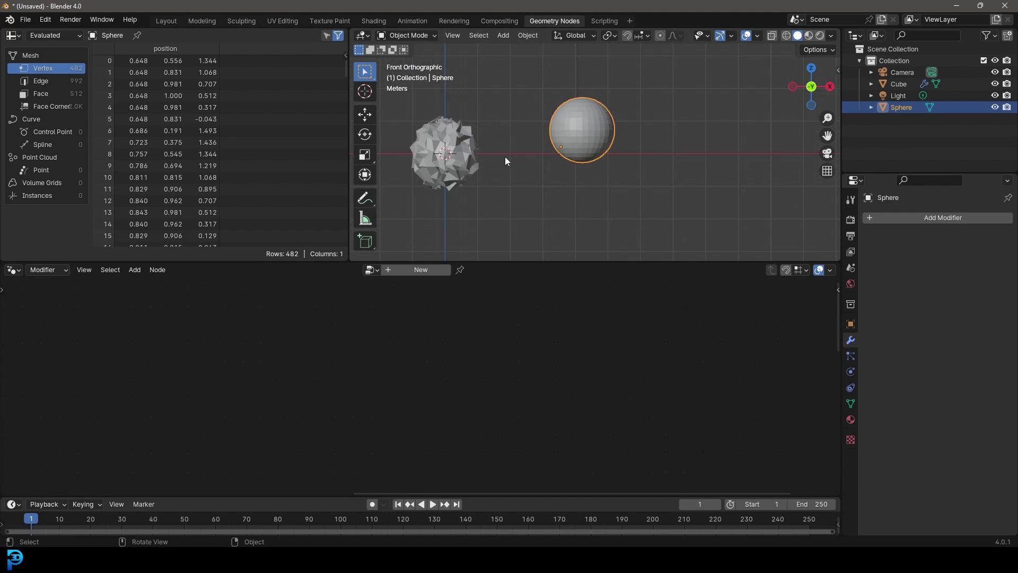
Select the noise-deformed sphere and move its Position node further from the Set Position node.
{"action": "left_click", "coordinate": [443, 128]}
{"action": "scroll", "coordinate": [443, 128], "scroll_direction": "up", "scroll_amount": 3}
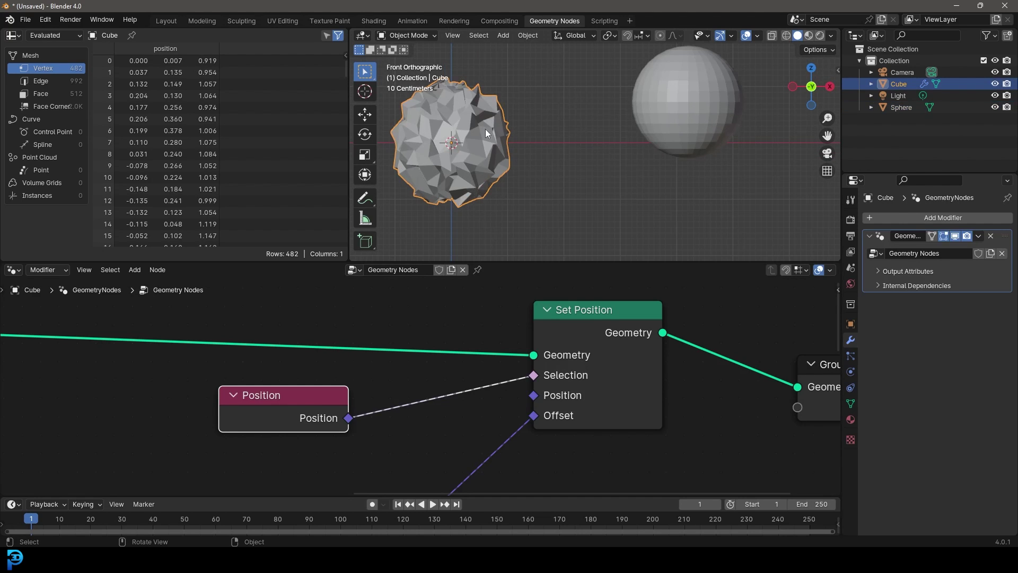
{"action": "middle_click_drag", "start_coordinate": [361, 417], "coordinate": [490, 368]}
{"action": "left_click_drag", "start_coordinate": [408, 356], "coordinate": [373, 387]}
{"action": "scroll", "coordinate": [444, 135], "scroll_direction": "up", "scroll_amount": 2}
{"action": "key", "text": "KP_Decimal"}
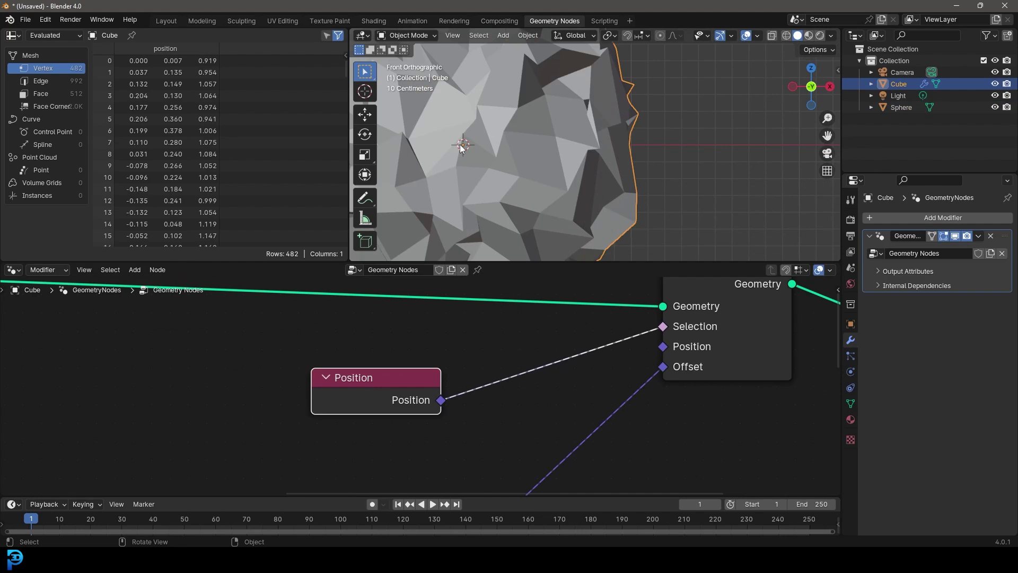
Preview moving the noise-deformed sphere away from the world origin and cancel the move.
{"action": "scroll", "coordinate": [469, 139], "scroll_direction": "down", "scroll_amount": 2}
{"action": "key", "text": "g"}
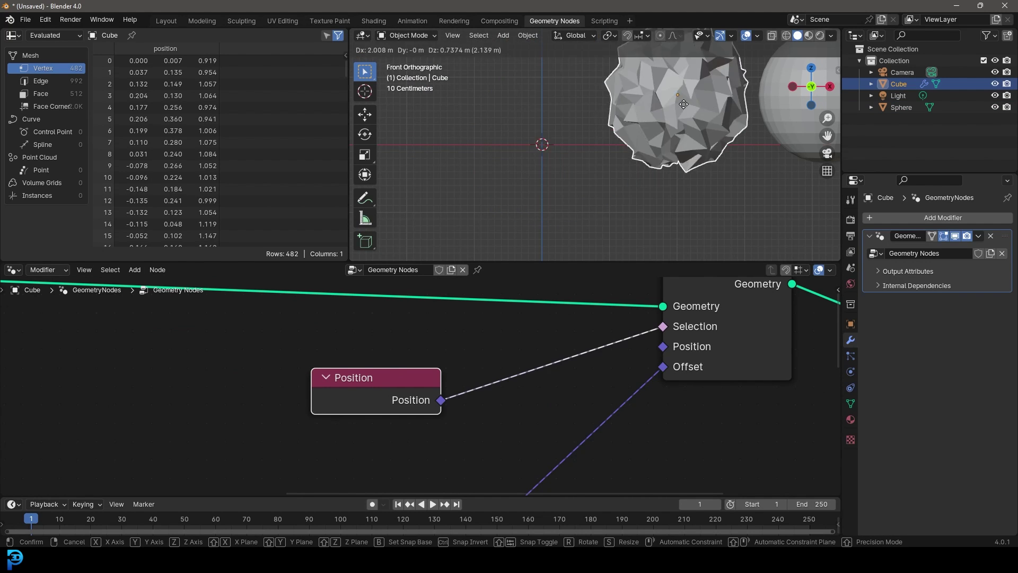
{"action": "key", "text": "Escape"}
Examine the noise-deformed sphere's vertices relative to its origin and axes, from the front and in perspective.
{"action": "scroll", "coordinate": [519, 122], "scroll_direction": "down", "scroll_amount": 5}
{"action": "middle_click_drag", "start_coordinate": [570, 139], "coordinate": [582, 164]}
{"action": "key", "text": "KP_1"}
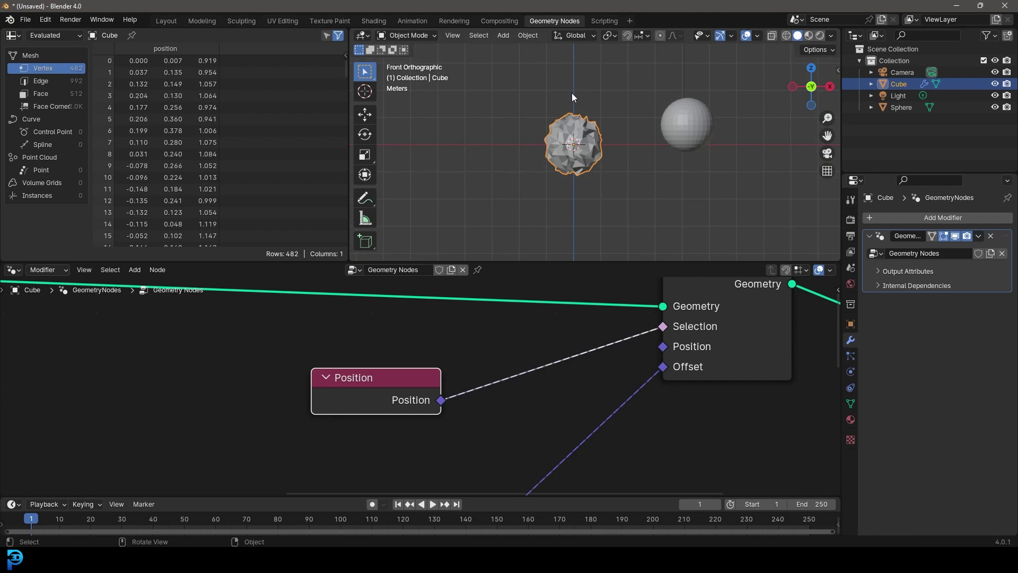
{"action": "middle_click_drag", "start_coordinate": [578, 154], "coordinate": [549, 171]}
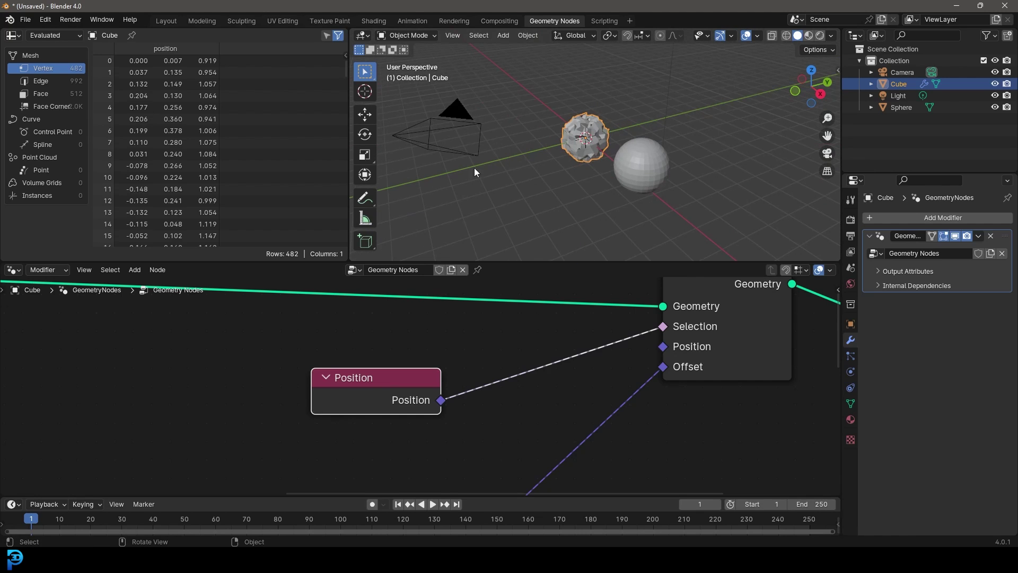
{"action": "scroll", "coordinate": [488, 166], "scroll_direction": "up", "scroll_amount": 3}
{"action": "key", "text": "KP_1"}
{"action": "scroll", "coordinate": [571, 108], "scroll_direction": "up", "scroll_amount": 4}
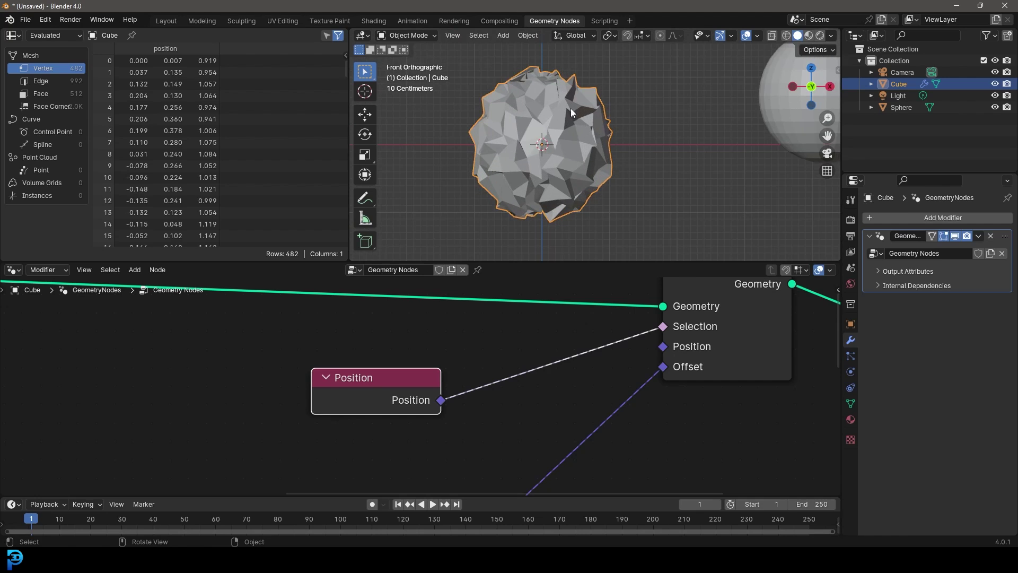
{"action": "middle_click_drag", "start_coordinate": [545, 115], "coordinate": [560, 234], "text": "shift"}
{"action": "scroll", "coordinate": [551, 208], "scroll_direction": "up", "scroll_amount": 2}
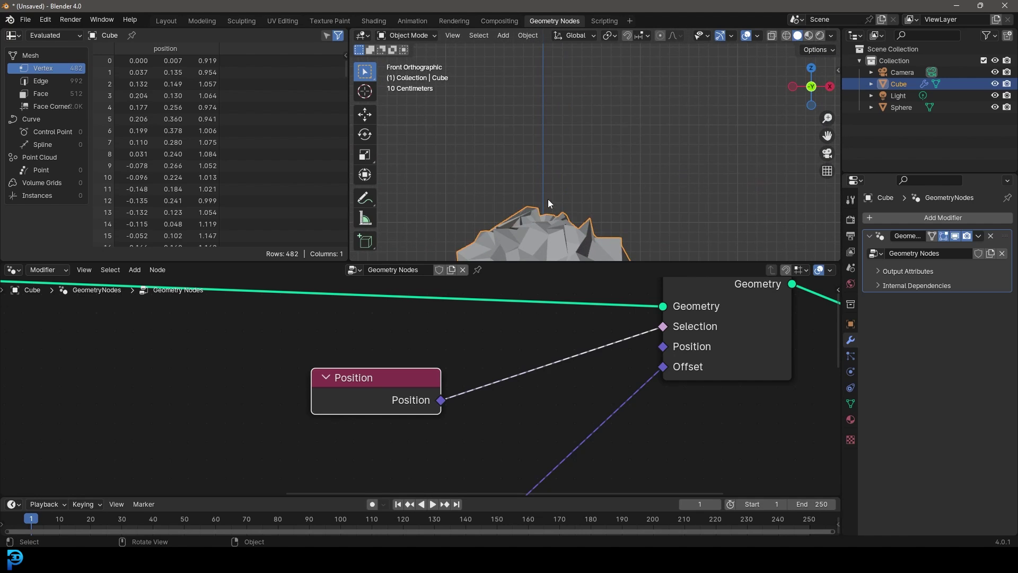
{"action": "scroll", "coordinate": [555, 143], "scroll_direction": "down", "scroll_amount": 4}
{"action": "middle_click_drag", "start_coordinate": [556, 168], "coordinate": [537, 116], "text": "shift"}
{"action": "scroll", "coordinate": [537, 115], "scroll_direction": "up", "scroll_amount": 4}
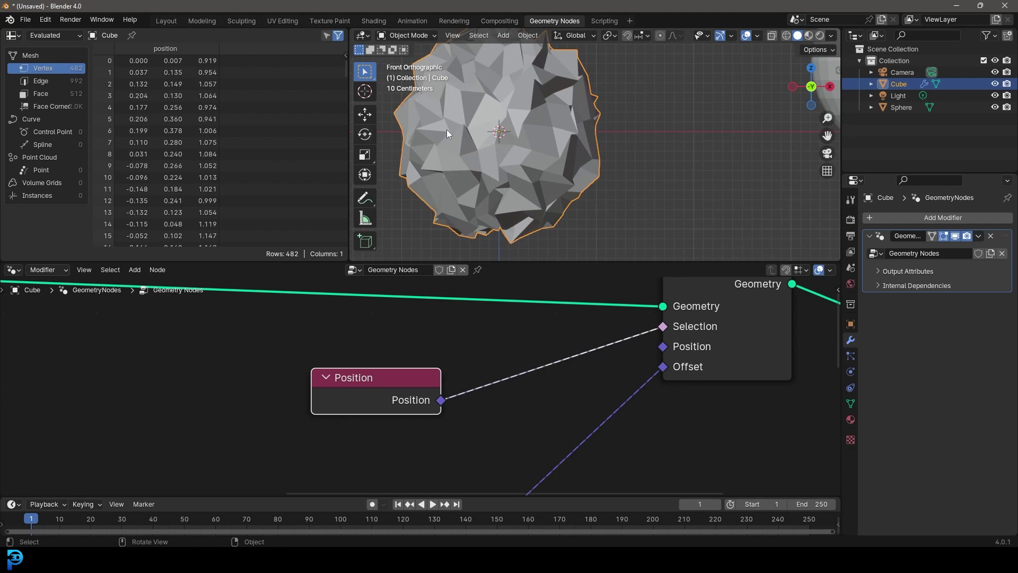
{"action": "middle_click_drag", "start_coordinate": [668, 137], "coordinate": [401, 146]}
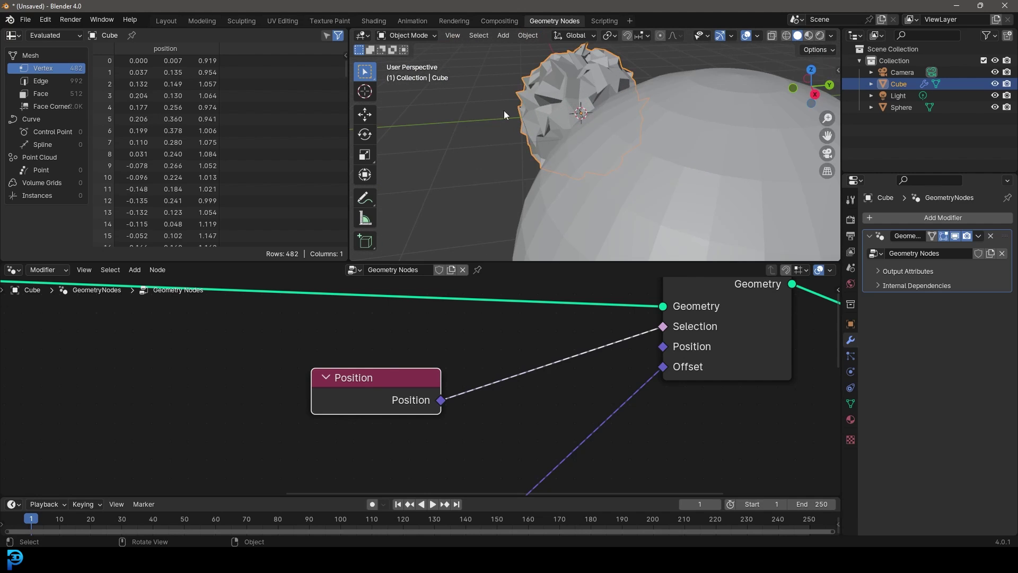
Delete the plain demonstration sphere and reselect the noise-deformed sphere in front view.
{"action": "scroll", "coordinate": [584, 127], "scroll_direction": "down", "scroll_amount": 4}
{"action": "left_click", "coordinate": [672, 144]}
{"action": "key", "text": "Delete"}
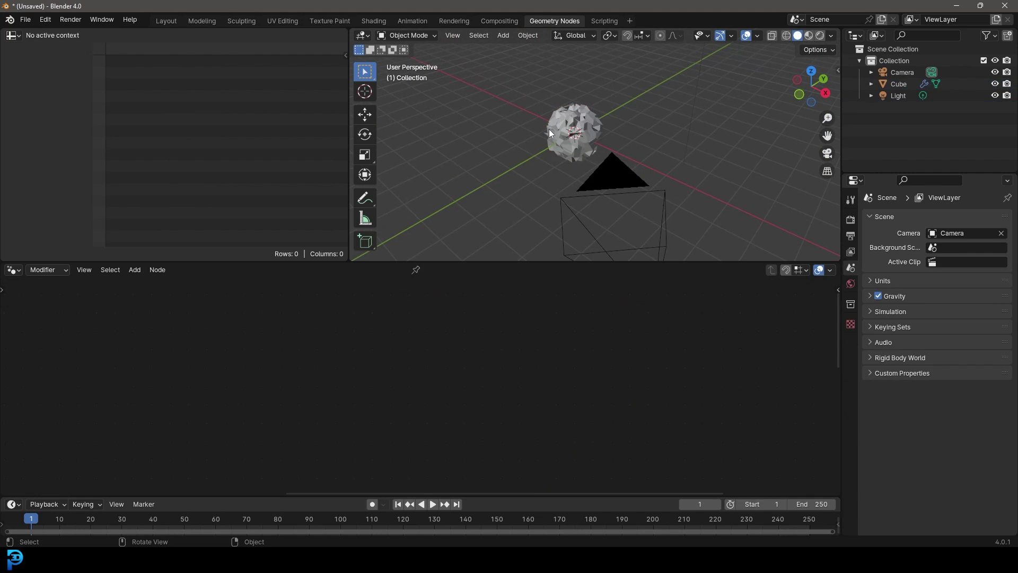
{"action": "key", "text": "KP_1"}
{"action": "scroll", "coordinate": [605, 87], "scroll_direction": "up", "scroll_amount": 4}
{"action": "left_click", "coordinate": [537, 85]}
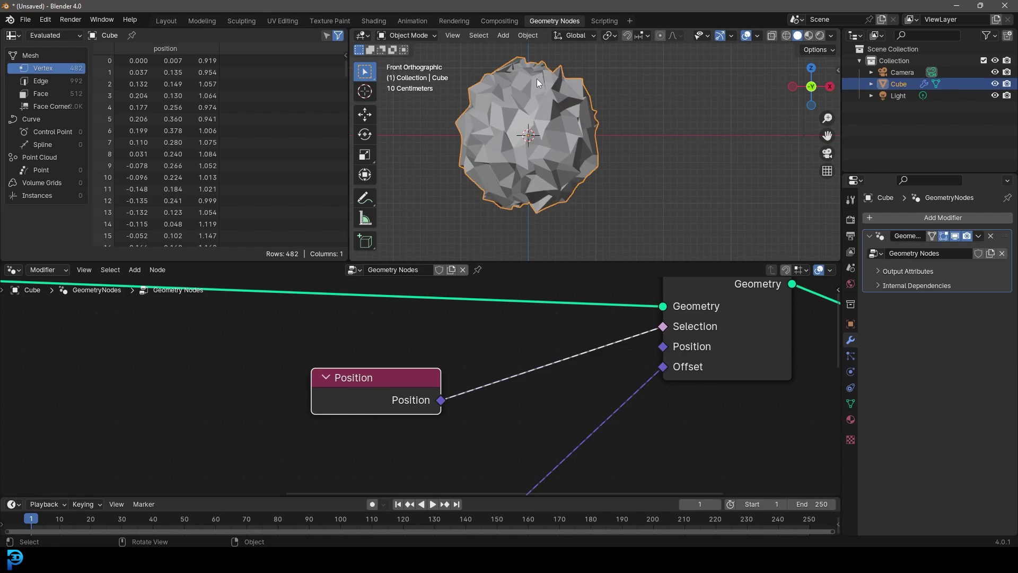
Move the Position node further away from Set Position to make room for another node between them.
{"action": "scroll", "coordinate": [449, 465], "scroll_direction": "down", "scroll_amount": 2}
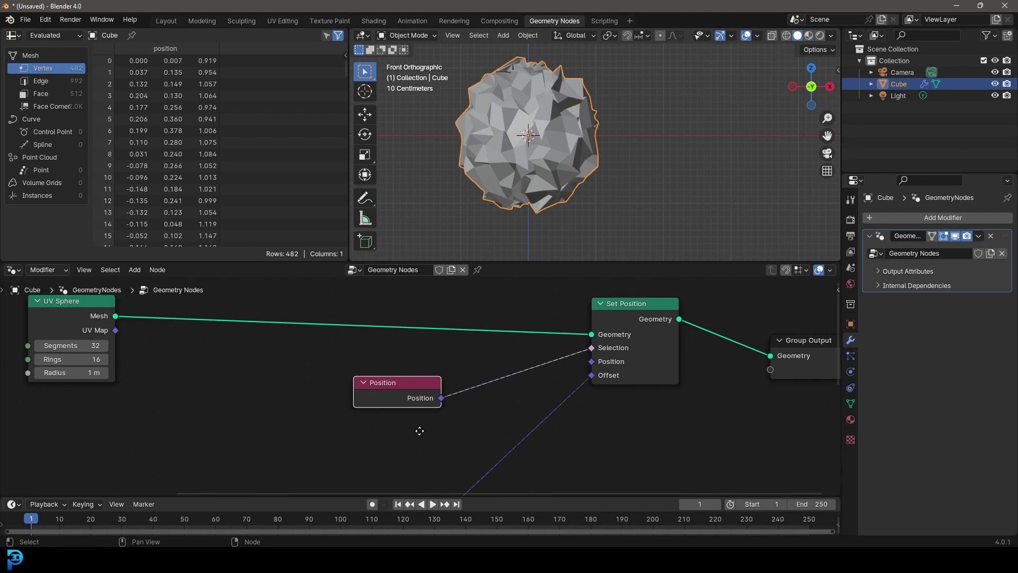
{"action": "left_click_drag", "start_coordinate": [417, 389], "coordinate": [377, 387]}
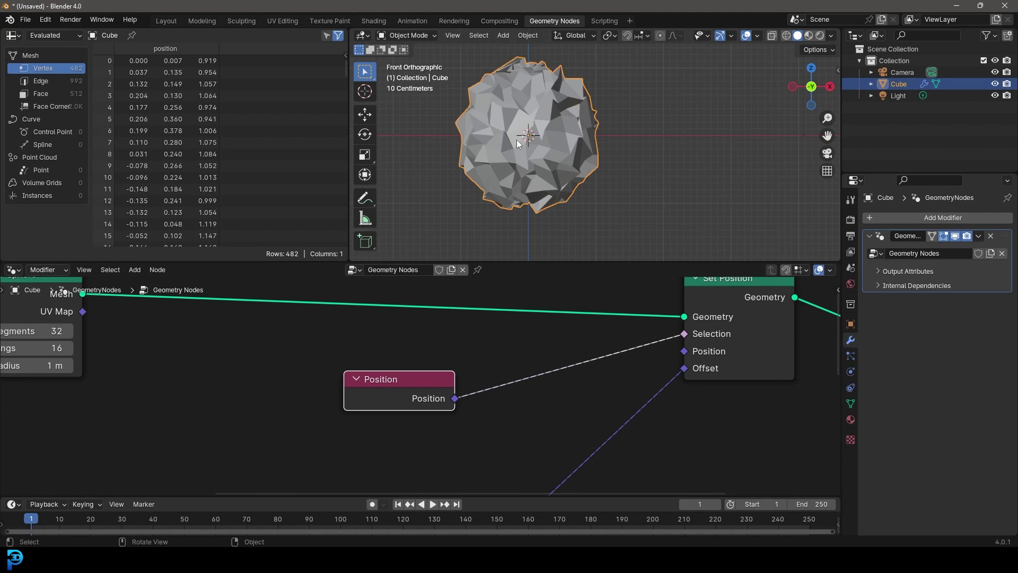
{"action": "scroll", "coordinate": [413, 395], "scroll_direction": "up", "scroll_amount": 1}
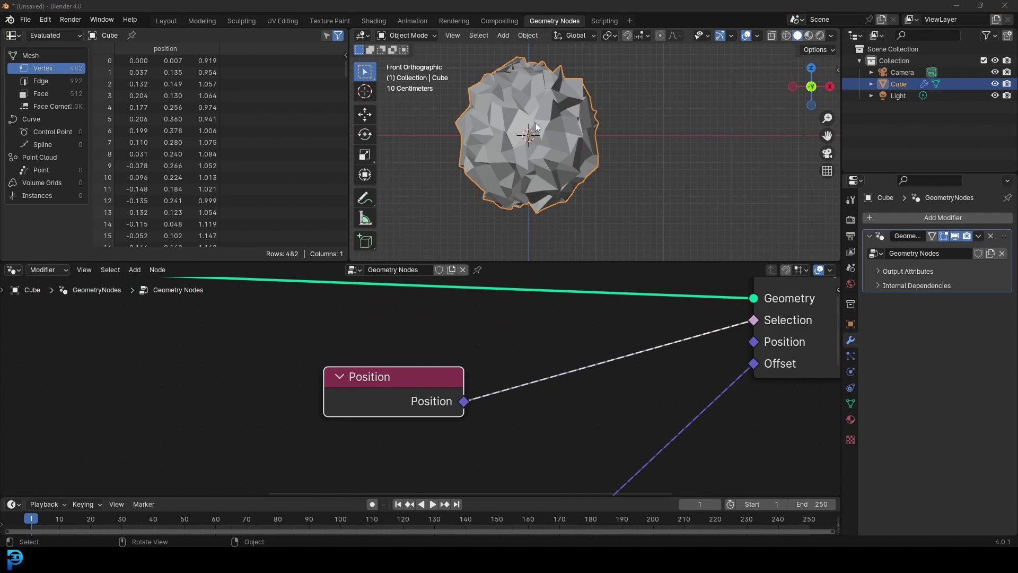
{"action": "middle_click_drag", "start_coordinate": [507, 363], "coordinate": [469, 358]}
{"action": "scroll", "coordinate": [470, 358], "scroll_direction": "up", "scroll_amount": 2}
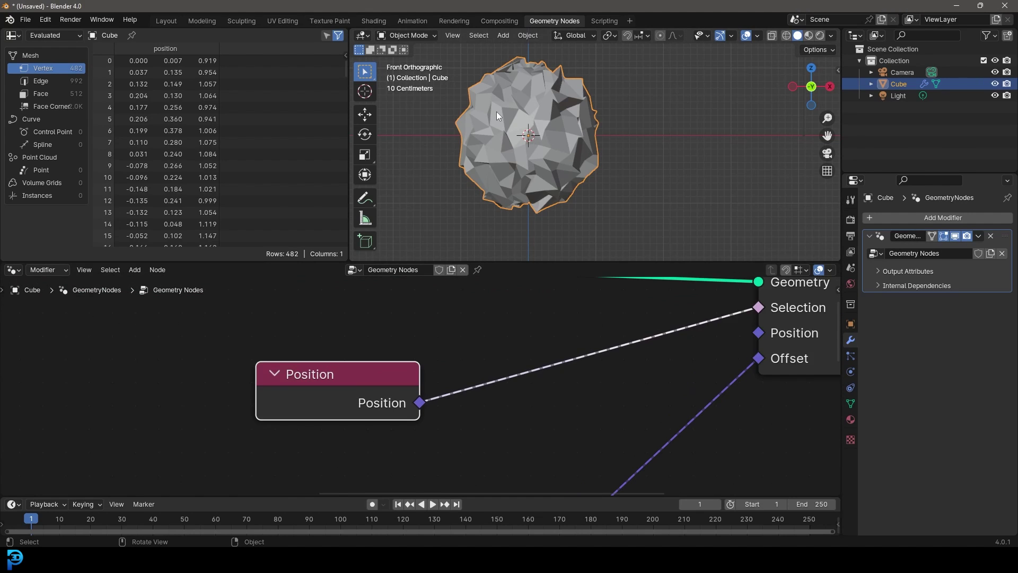
{"action": "scroll", "coordinate": [467, 393], "scroll_direction": "up", "scroll_amount": 1}
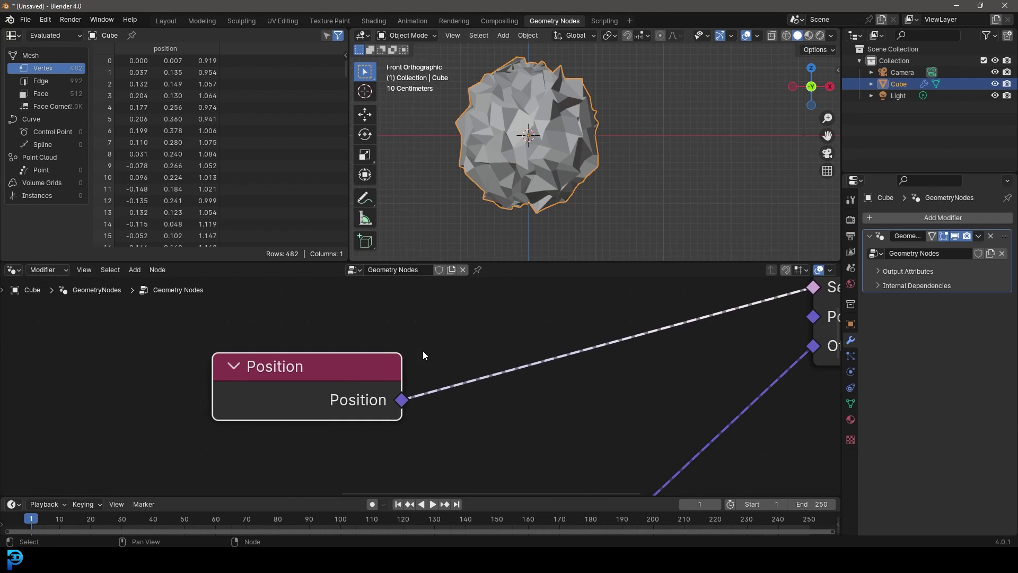
Insert a Separate XYZ node between Position and Set Position so its X output drives Selection, spacing the nodes apart.
{"action": "key", "text": "shift+a"}
{"action": "left_click", "coordinate": [381, 256]}
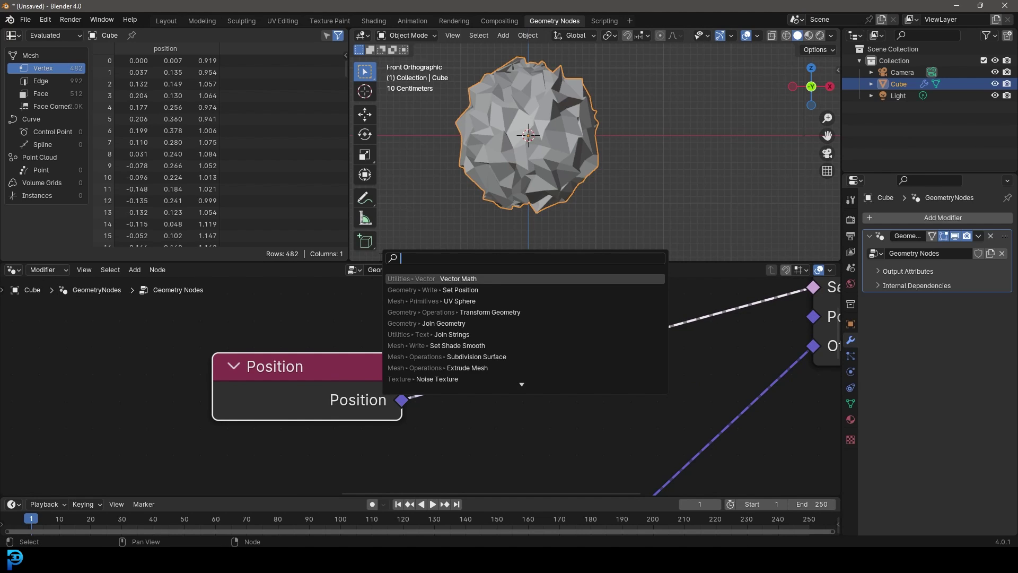
{"action": "type", "text": "sep"}
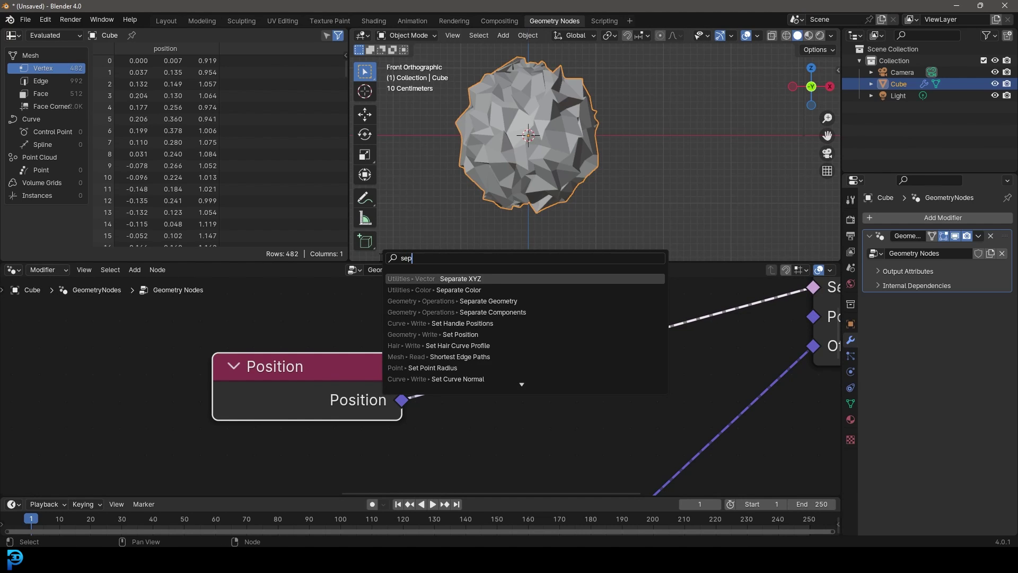
{"action": "left_click", "coordinate": [460, 278]}
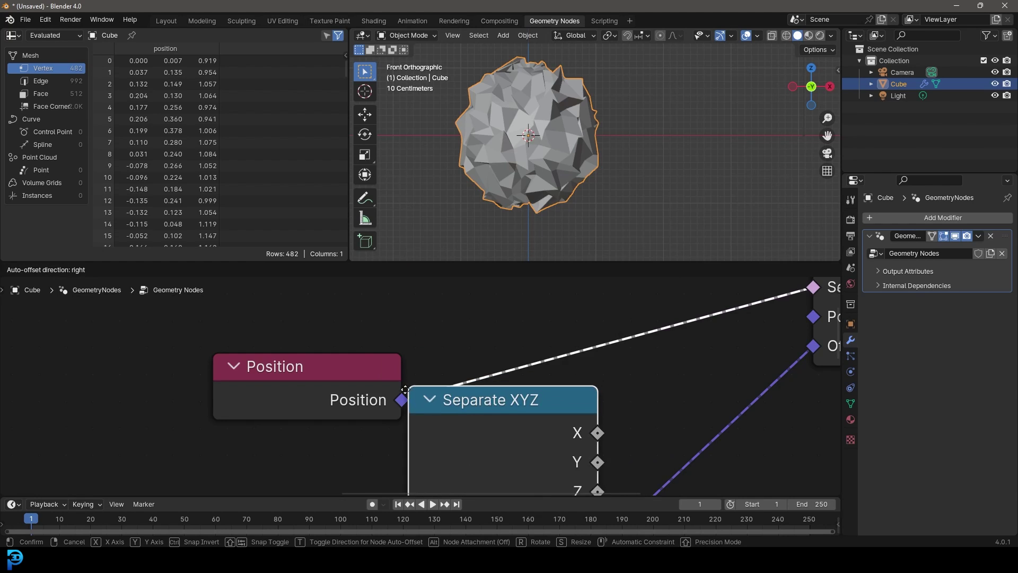
{"action": "scroll", "coordinate": [374, 359], "scroll_direction": "down", "scroll_amount": 5}
{"action": "left_click_drag", "start_coordinate": [374, 358], "coordinate": [504, 350]}
{"action": "left_click_drag", "start_coordinate": [367, 394], "coordinate": [325, 397]}
{"action": "left_click_drag", "start_coordinate": [468, 365], "coordinate": [411, 371]}
{"action": "scroll", "coordinate": [600, 350], "scroll_direction": "up", "scroll_amount": 3}
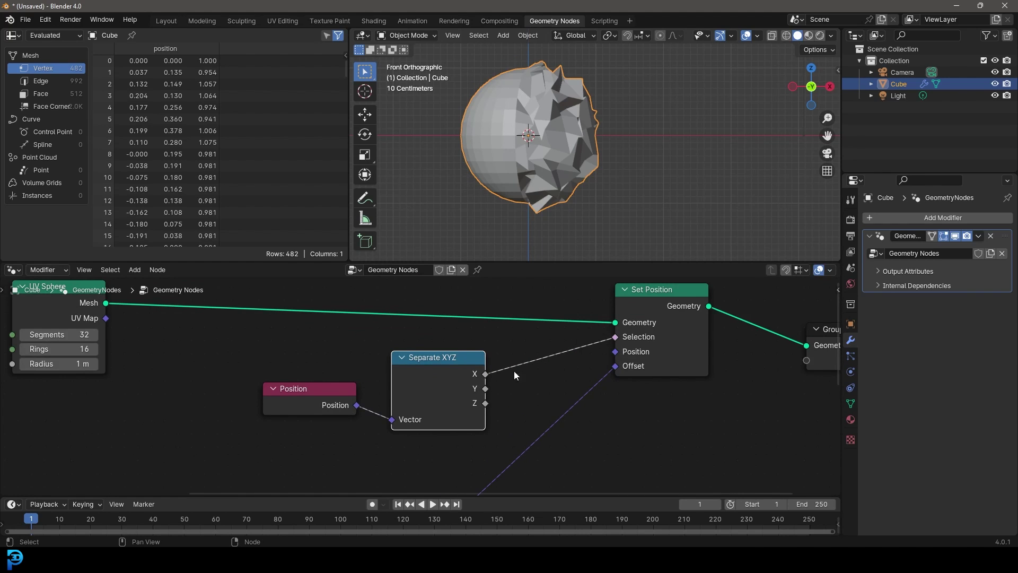
Connect the Separate XYZ node's Z output to Set Position's Selection in place of X.
{"action": "scroll", "coordinate": [504, 375], "scroll_direction": "up", "scroll_amount": 1}
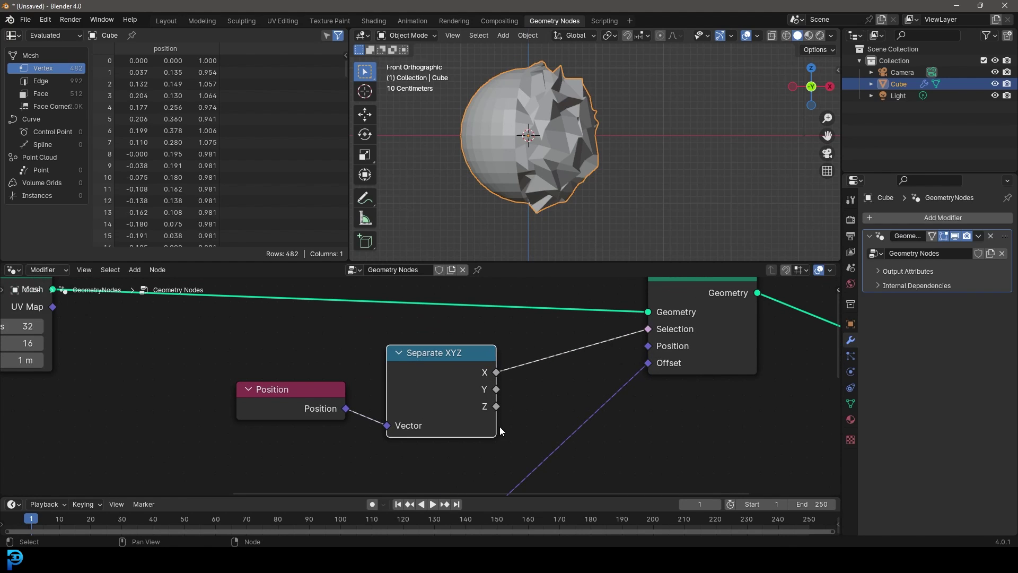
{"action": "scroll", "coordinate": [526, 81], "scroll_direction": "up", "scroll_amount": 2}
{"action": "scroll", "coordinate": [501, 112], "scroll_direction": "down", "scroll_amount": 2}
{"action": "scroll", "coordinate": [519, 155], "scroll_direction": "up", "scroll_amount": 3}
{"action": "middle_click_drag", "start_coordinate": [500, 113], "coordinate": [577, 229], "text": "shift"}
{"action": "scroll", "coordinate": [521, 61], "scroll_direction": "down", "scroll_amount": 5}
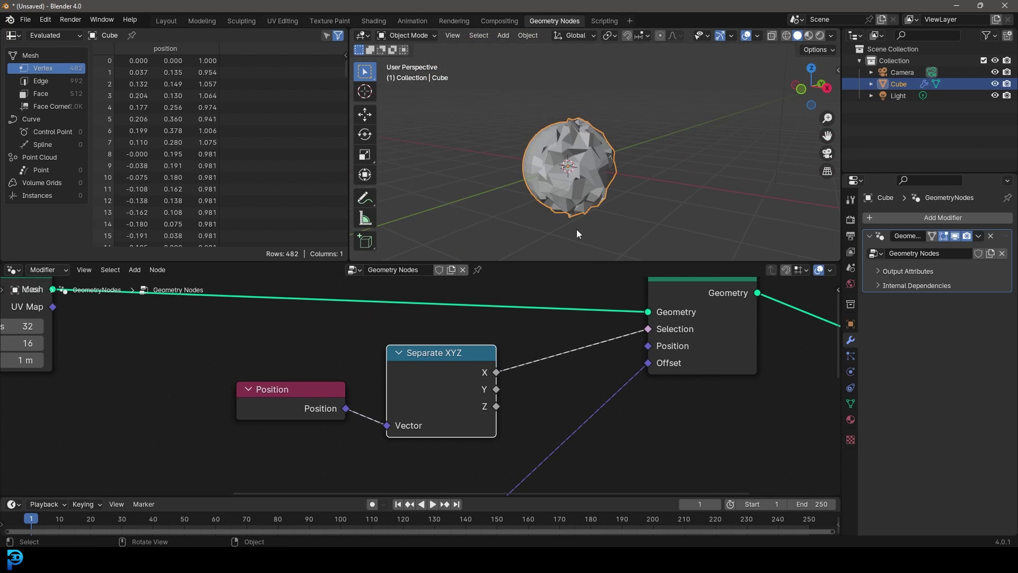
{"action": "scroll", "coordinate": [564, 212], "scroll_direction": "down", "scroll_amount": 2}
{"action": "scroll", "coordinate": [514, 308], "scroll_direction": "up", "scroll_amount": 2}
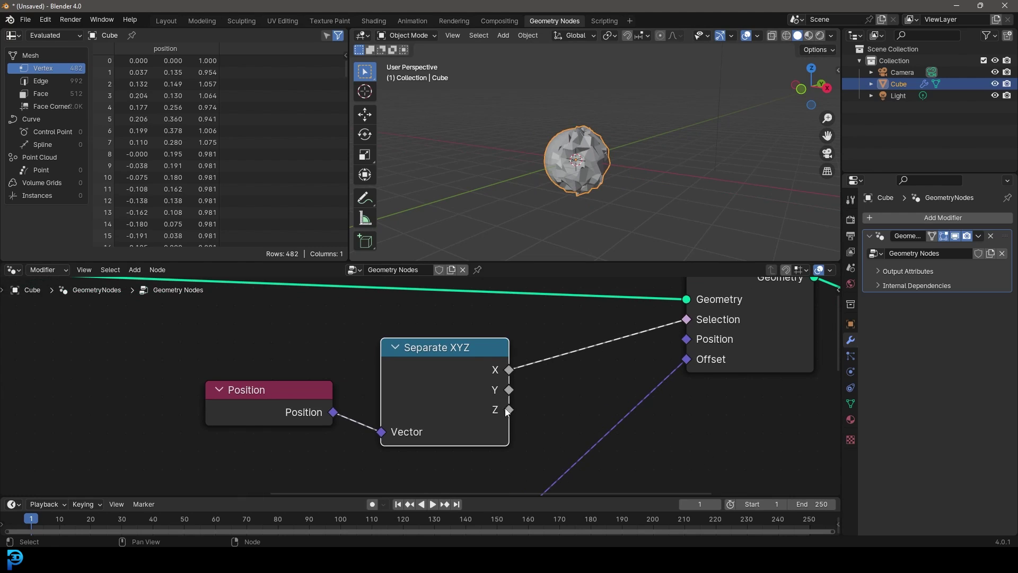
{"action": "left_click_drag", "start_coordinate": [508, 409], "coordinate": [686, 319]}
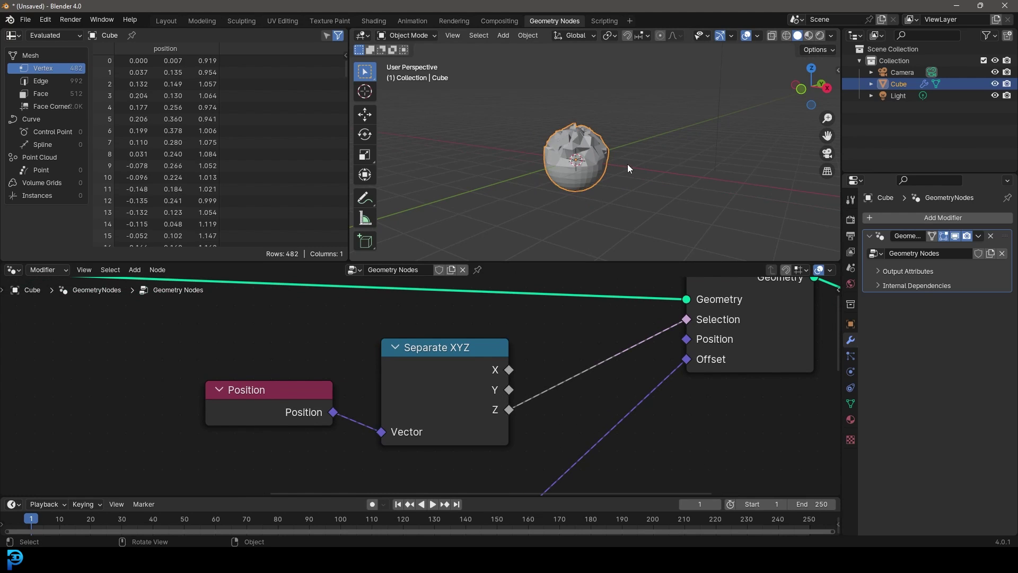
{"action": "key", "text": "KP_1"}
{"action": "scroll", "coordinate": [588, 194], "scroll_direction": "up", "scroll_amount": 4}
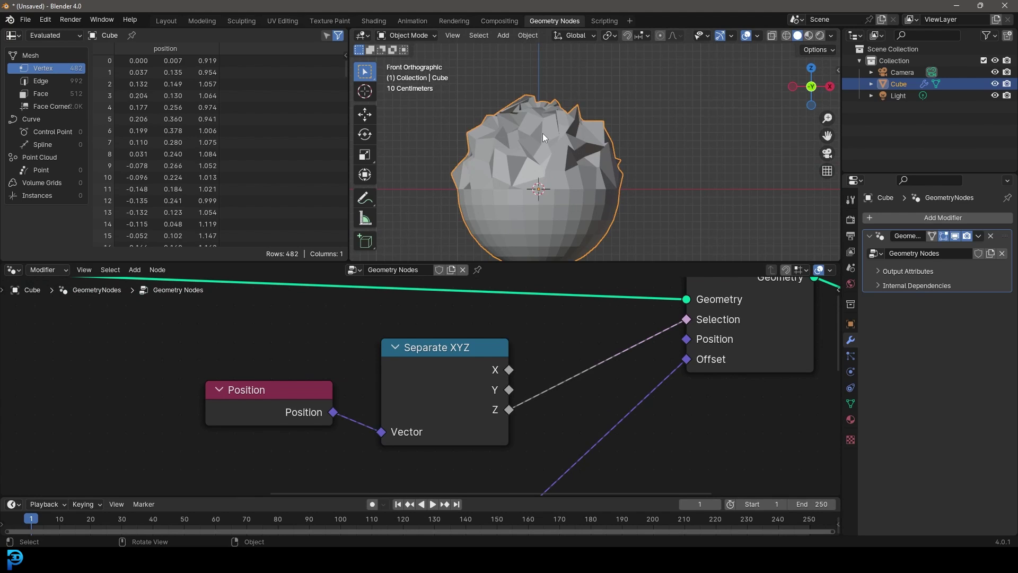
Move the Position and Separate XYZ nodes closer together and further from Set Position.
{"action": "left_click_drag", "start_coordinate": [237, 404], "coordinate": [225, 423]}
{"action": "left_click", "coordinate": [422, 376]}
{"action": "left_click_drag", "start_coordinate": [422, 376], "coordinate": [401, 377]}
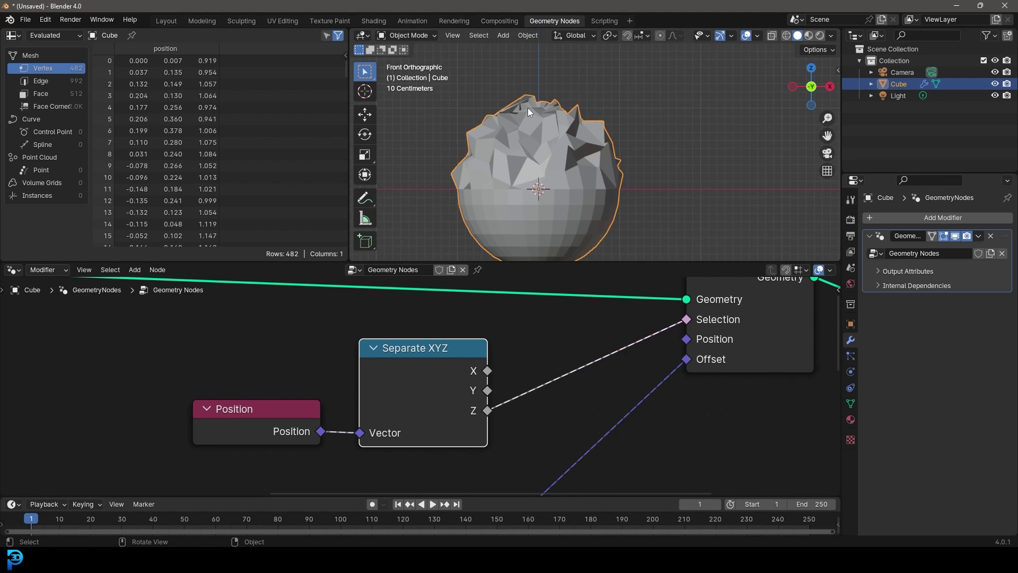
{"action": "middle_click_drag", "start_coordinate": [557, 353], "coordinate": [468, 367]}
{"action": "middle_click_drag", "start_coordinate": [489, 203], "coordinate": [558, 213], "text": "shift"}
{"action": "scroll", "coordinate": [559, 180], "scroll_direction": "up", "scroll_amount": 1}
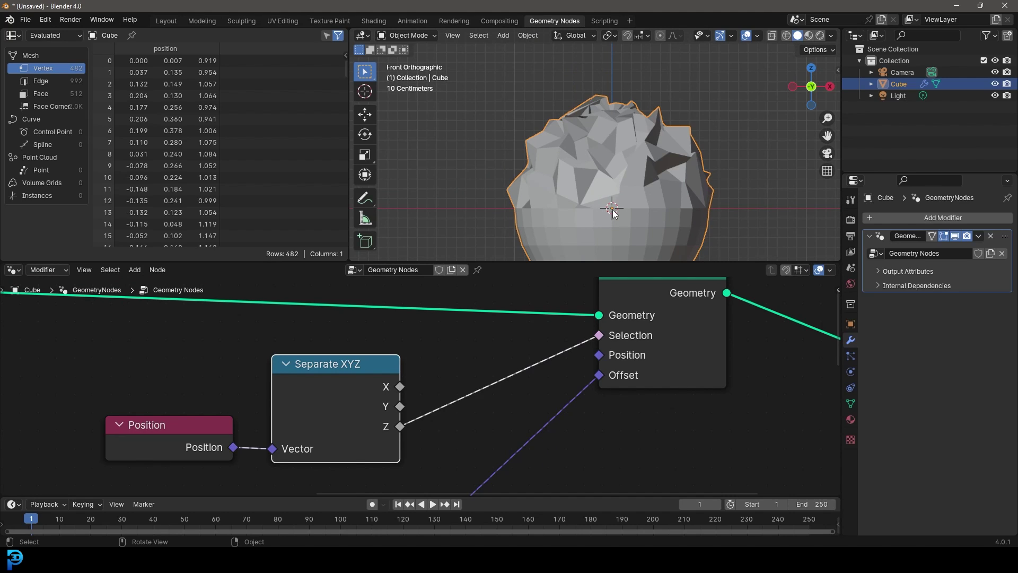
{"action": "middle_click_drag", "start_coordinate": [409, 229], "coordinate": [396, 153], "text": "shift"}
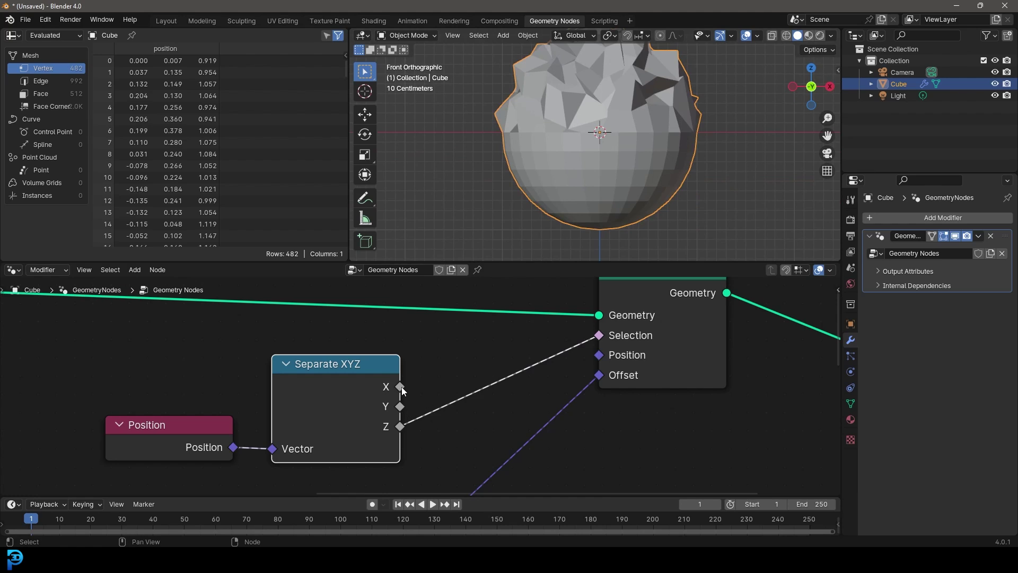
Connect the Separate XYZ node's X output to Set Position's Selection in place of Z and check the sphere's deformation.
{"action": "left_click_drag", "start_coordinate": [402, 388], "coordinate": [599, 336]}
{"action": "middle_click_drag", "start_coordinate": [612, 146], "coordinate": [502, 191], "text": "shift"}
{"action": "scroll", "coordinate": [503, 191], "scroll_direction": "up", "scroll_amount": 2}
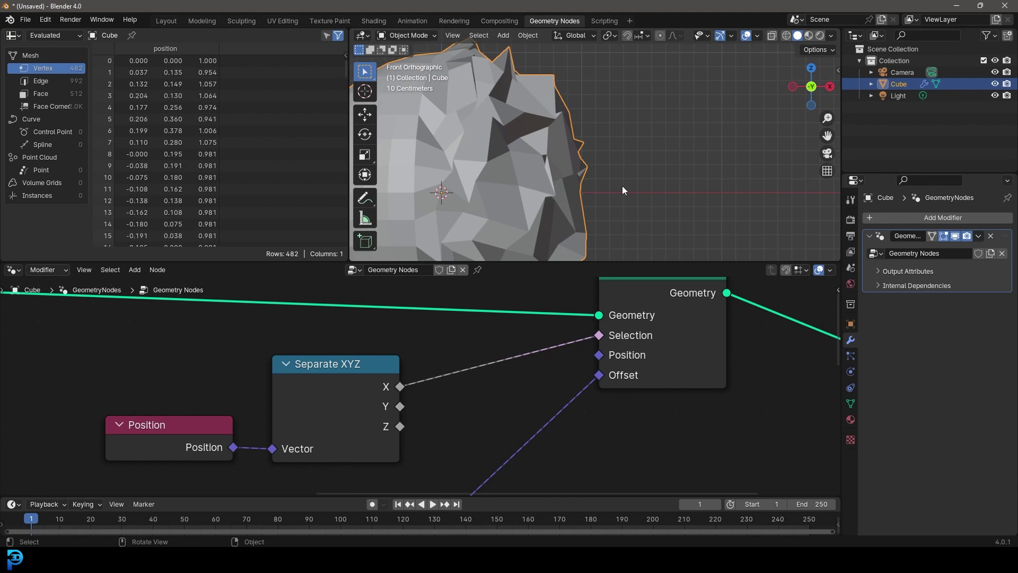
{"action": "scroll", "coordinate": [620, 188], "scroll_direction": "down", "scroll_amount": 4}
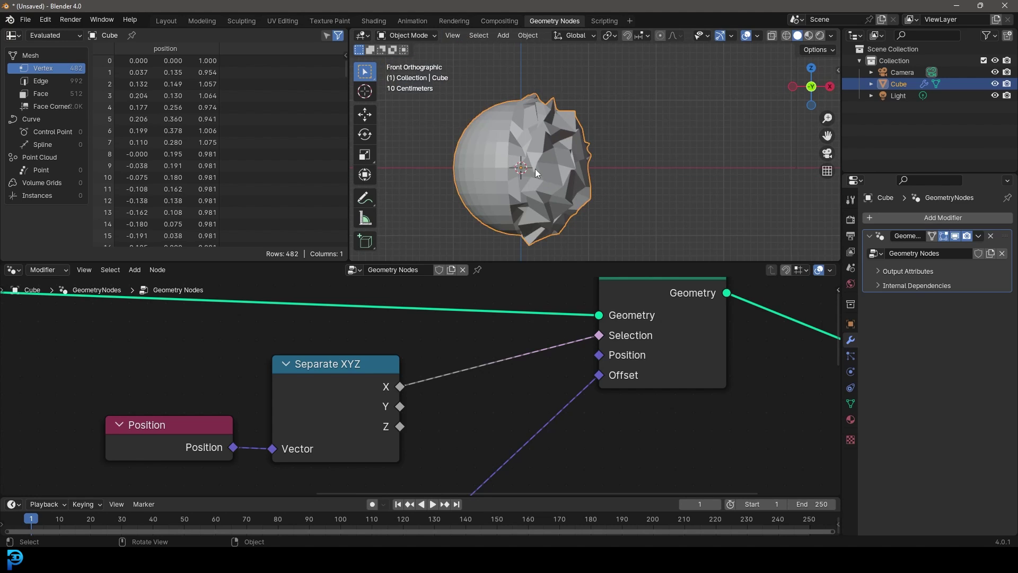
Annotate the front view with a 0 beside the sphere, level with its centre.
{"action": "left_click", "coordinate": [365, 198]}
{"action": "scroll", "coordinate": [406, 182], "scroll_direction": "up", "scroll_amount": 3}
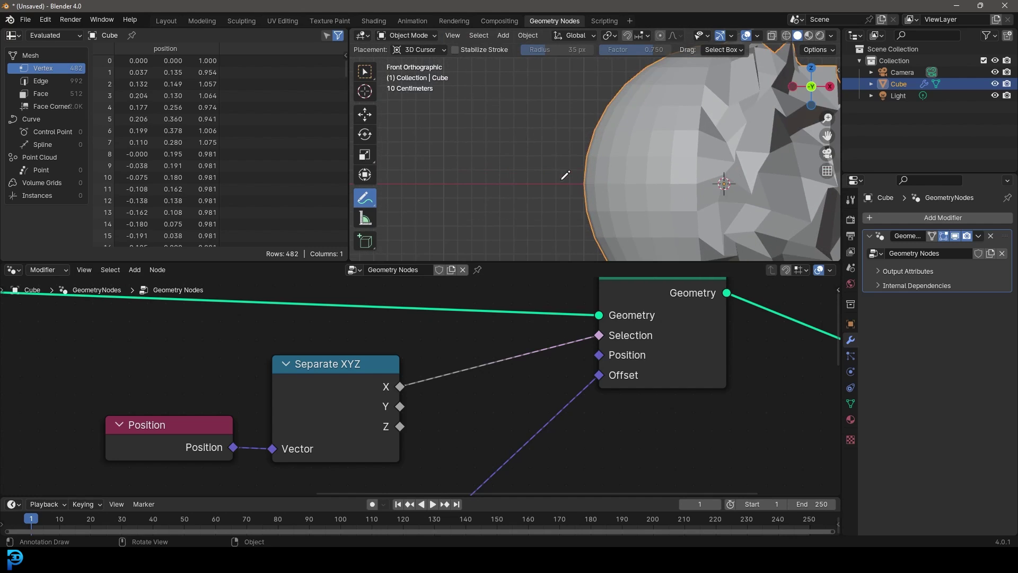
{"action": "middle_click_drag", "start_coordinate": [583, 195], "coordinate": [533, 177], "text": "shift"}
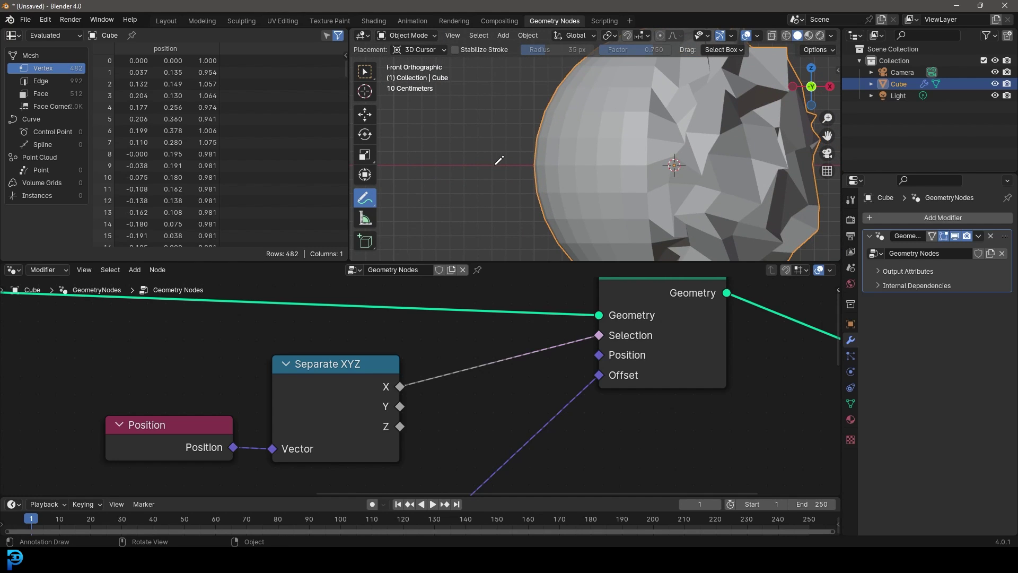
{"action": "mouse_move", "coordinate": [499, 160]}
{"action": "left_mouse_down"}
{"action": "mouse_move", "coordinate": [505, 172]}
{"action": "mouse_move", "coordinate": [501, 159]}
{"action": "left_mouse_up"}
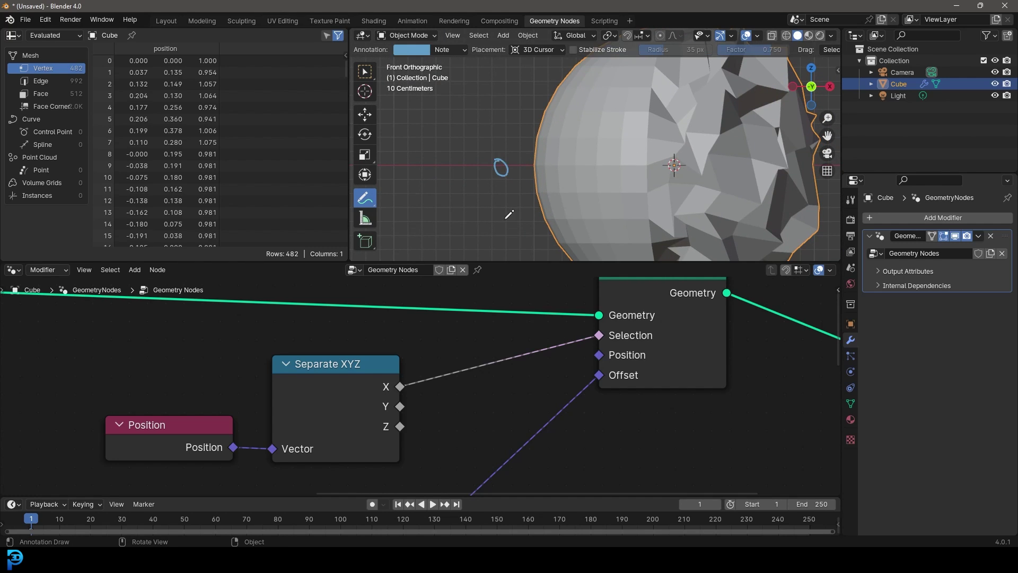
Annotate an upward arrow from the 0 to the sphere's top and label it "z 1+".
{"action": "middle_click_drag", "start_coordinate": [501, 164], "coordinate": [504, 221], "text": "shift"}
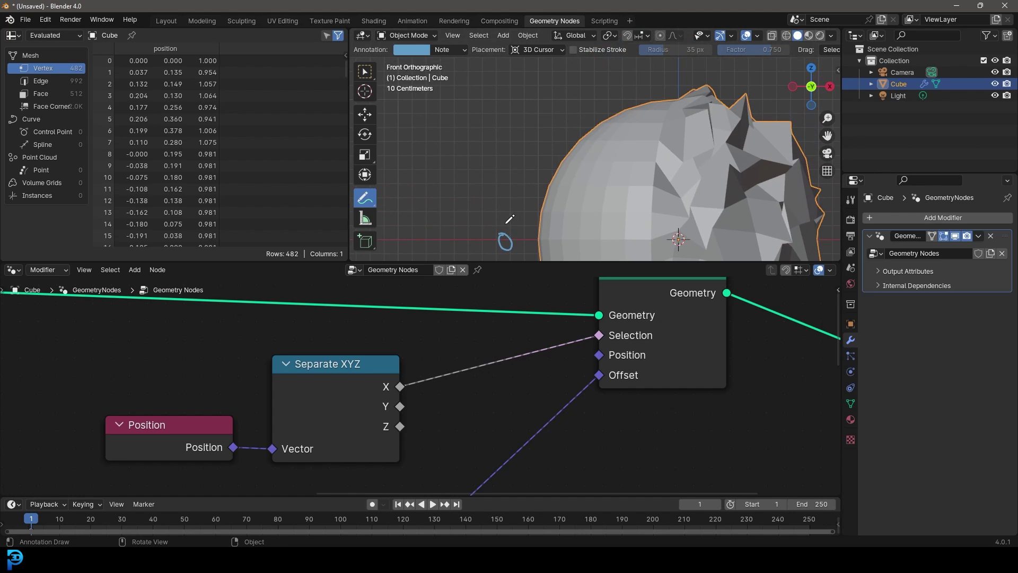
{"action": "mouse_move", "coordinate": [504, 227]}
{"action": "left_mouse_down"}
{"action": "mouse_move", "coordinate": [500, 100]}
{"action": "mouse_move", "coordinate": [514, 110]}
{"action": "left_mouse_up"}
{"action": "scroll", "coordinate": [477, 135], "scroll_direction": "up", "scroll_amount": 2}
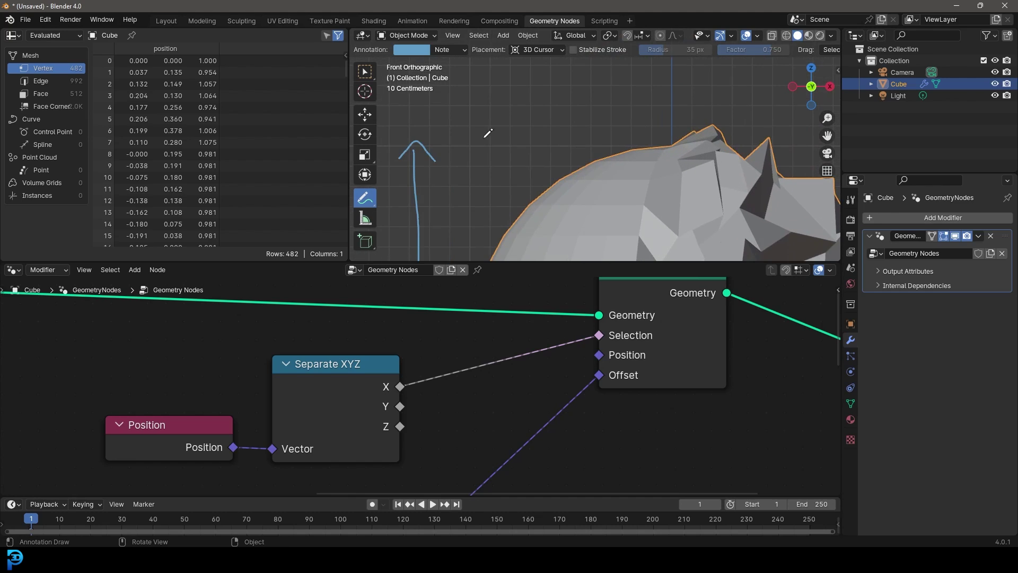
{"action": "mouse_move", "coordinate": [445, 144]}
{"action": "left_mouse_down"}
{"action": "mouse_move", "coordinate": [441, 158]}
{"action": "mouse_move", "coordinate": [476, 157]}
{"action": "mouse_move", "coordinate": [499, 136]}
{"action": "mouse_move", "coordinate": [510, 161]}
{"action": "left_mouse_up"}
{"action": "scroll", "coordinate": [639, 153], "scroll_direction": "down", "scroll_amount": 5}
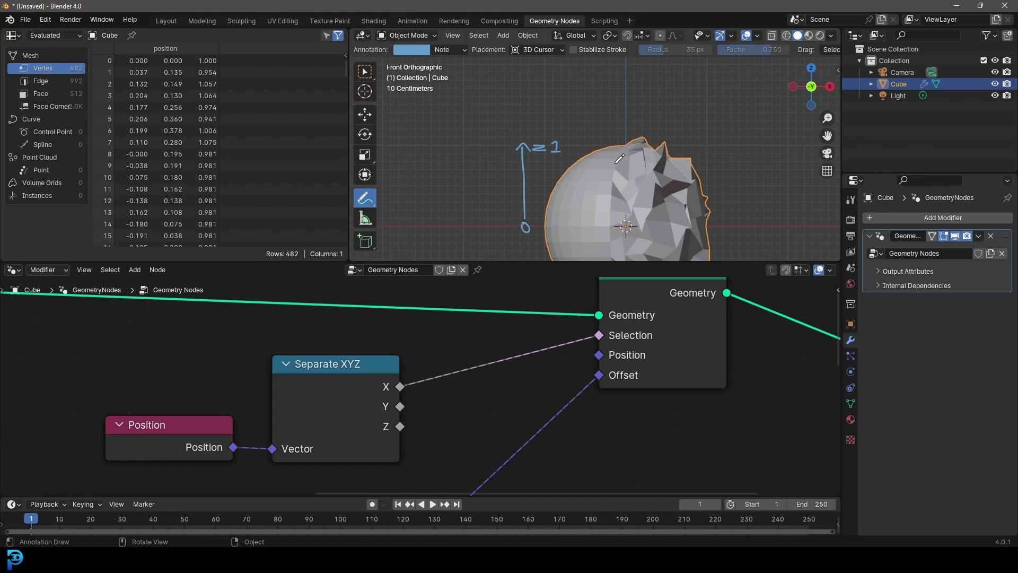
{"action": "scroll", "coordinate": [546, 144], "scroll_direction": "up", "scroll_amount": 4}
{"action": "mouse_move", "coordinate": [529, 141]}
{"action": "left_mouse_down"}
{"action": "mouse_move", "coordinate": [551, 142]}
{"action": "mouse_move", "coordinate": [542, 151]}
{"action": "left_mouse_up"}
Annotate a downward arrow from the 0 to the sphere's underside and label it "z 1-".
{"action": "scroll", "coordinate": [544, 176], "scroll_direction": "down", "scroll_amount": 4}
{"action": "middle_click_drag", "start_coordinate": [550, 217], "coordinate": [550, 120], "text": "shift"}
{"action": "scroll", "coordinate": [555, 115], "scroll_direction": "up", "scroll_amount": 1}
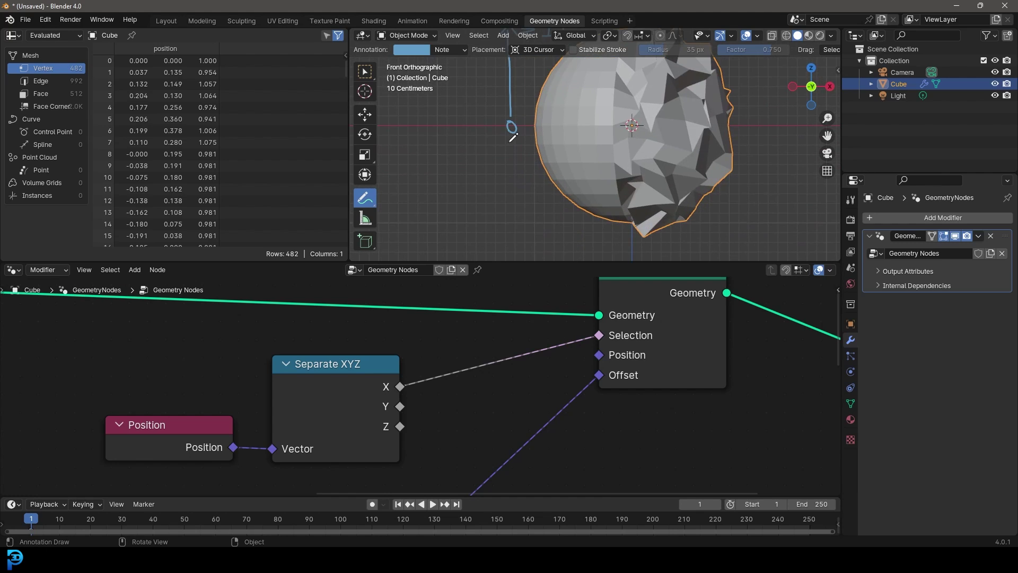
{"action": "mouse_move", "coordinate": [511, 133]}
{"action": "left_mouse_down"}
{"action": "mouse_move", "coordinate": [513, 221]}
{"action": "mouse_move", "coordinate": [523, 212]}
{"action": "left_mouse_up"}
{"action": "middle_click_drag", "start_coordinate": [537, 223], "coordinate": [516, 182], "text": "shift"}
{"action": "scroll", "coordinate": [499, 173], "scroll_direction": "up", "scroll_amount": 2}
{"action": "mouse_move", "coordinate": [483, 180]}
{"action": "left_mouse_down"}
{"action": "mouse_move", "coordinate": [491, 195]}
{"action": "mouse_move", "coordinate": [508, 196]}
{"action": "mouse_move", "coordinate": [502, 213]}
{"action": "mouse_move", "coordinate": [555, 199]}
{"action": "left_mouse_up"}
{"action": "scroll", "coordinate": [509, 193], "scroll_direction": "up", "scroll_amount": 1}
{"action": "scroll", "coordinate": [536, 231], "scroll_direction": "down", "scroll_amount": 3}
{"action": "scroll", "coordinate": [557, 113], "scroll_direction": "down", "scroll_amount": 5}
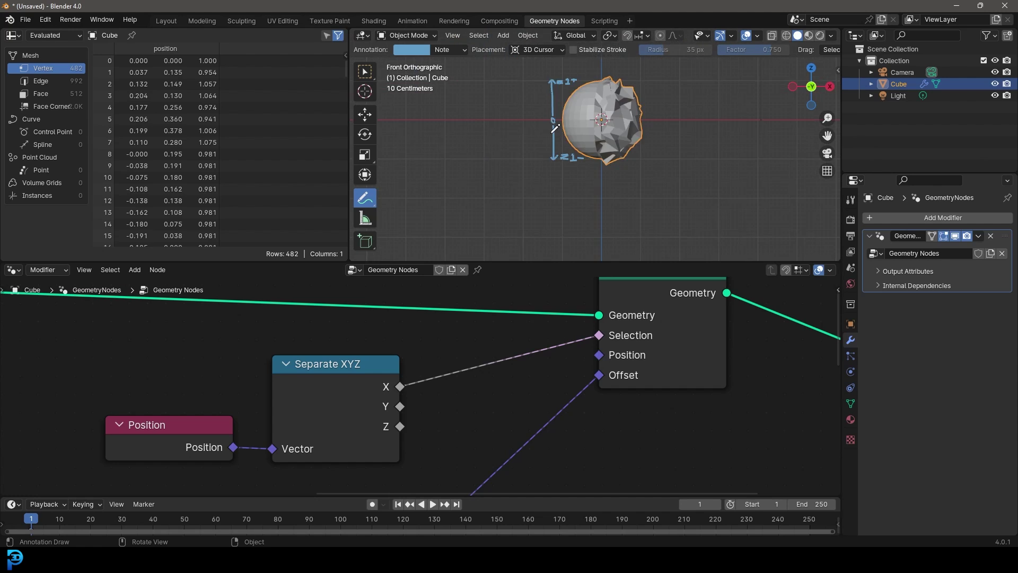
Reconnect the Separate XYZ node's Z output to Set Position's Selection in place of X.
{"action": "middle_click_drag", "start_coordinate": [558, 114], "coordinate": [545, 142], "text": "shift"}
{"action": "scroll", "coordinate": [547, 144], "scroll_direction": "up", "scroll_amount": 6}
{"action": "middle_click_drag", "start_coordinate": [478, 153], "coordinate": [574, 196], "text": "shift"}
{"action": "scroll", "coordinate": [597, 139], "scroll_direction": "up", "scroll_amount": 1}
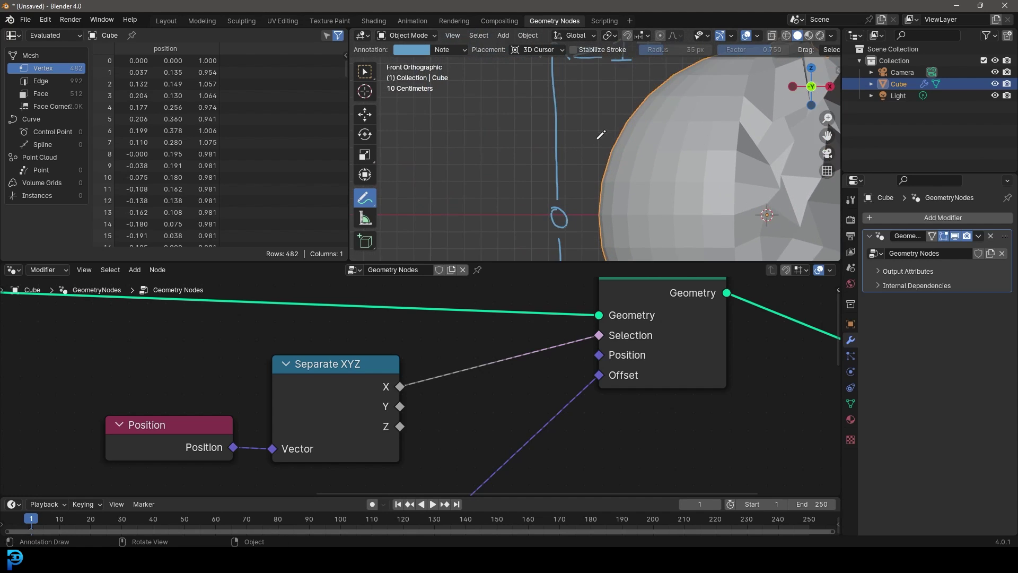
{"action": "scroll", "coordinate": [597, 140], "scroll_direction": "down", "scroll_amount": 2}
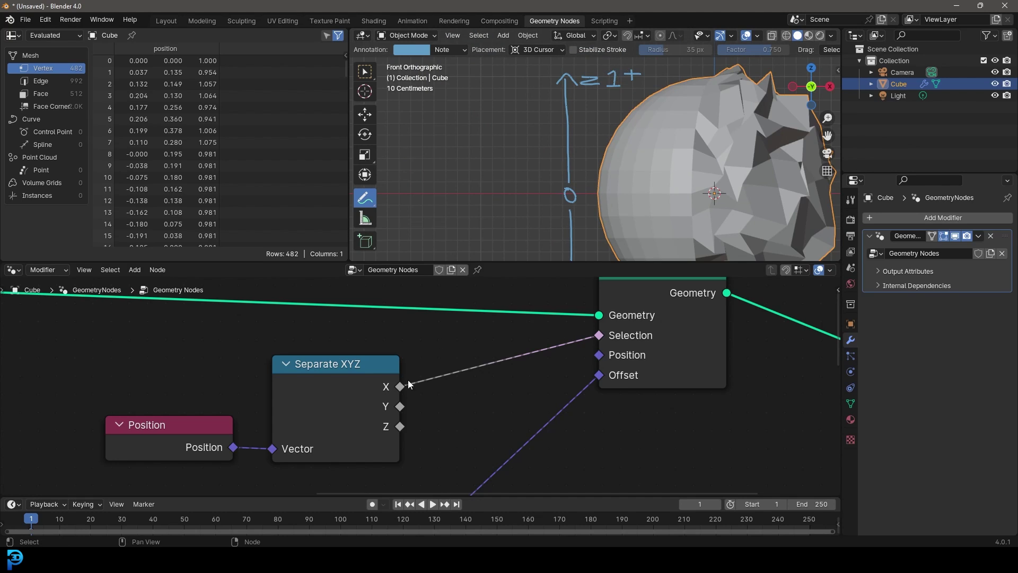
{"action": "left_click_drag", "start_coordinate": [402, 425], "coordinate": [599, 336]}
{"action": "scroll", "coordinate": [620, 168], "scroll_direction": "down", "scroll_amount": 1}
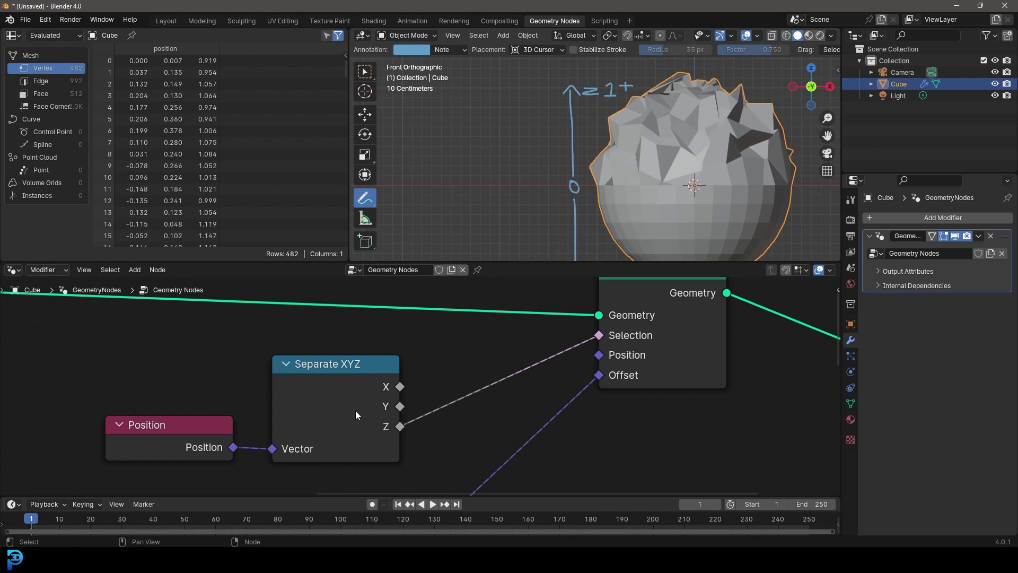
Move the Position and Separate XYZ nodes together, away from Set Position, to open a gap for another node.
{"action": "scroll", "coordinate": [354, 416], "scroll_direction": "down", "scroll_amount": 3}
{"action": "middle_click_drag", "start_coordinate": [324, 395], "coordinate": [442, 342]}
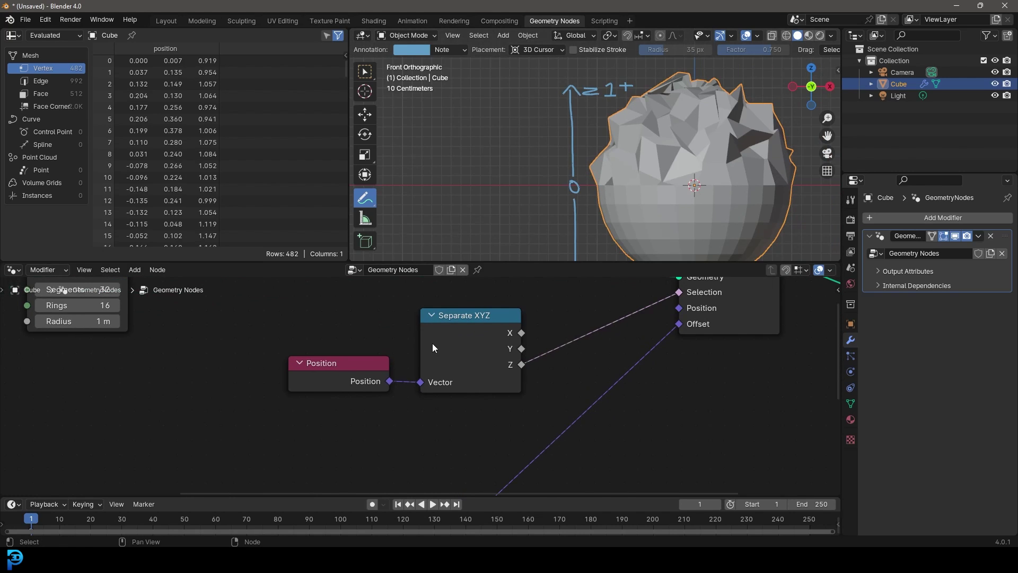
{"action": "left_click_drag", "start_coordinate": [431, 420], "coordinate": [280, 377]}
{"action": "key", "text": "g"}
Insert a Math node set to Add on the link between Separate XYZ's Z output and Set Position's Selection.
{"action": "key", "text": "shift+a"}
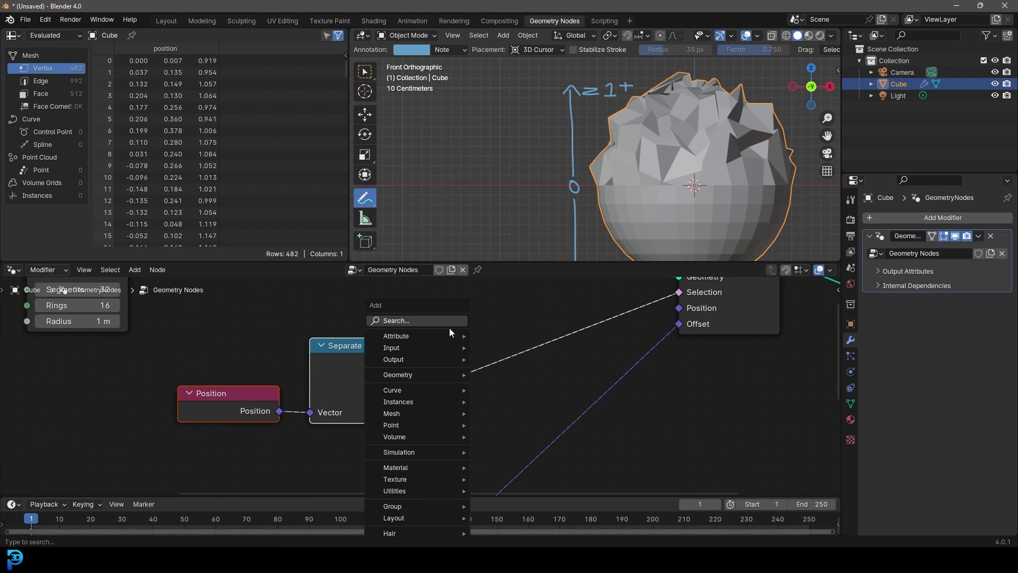
{"action": "left_click", "coordinate": [431, 321]}
{"action": "type", "text": "math"}
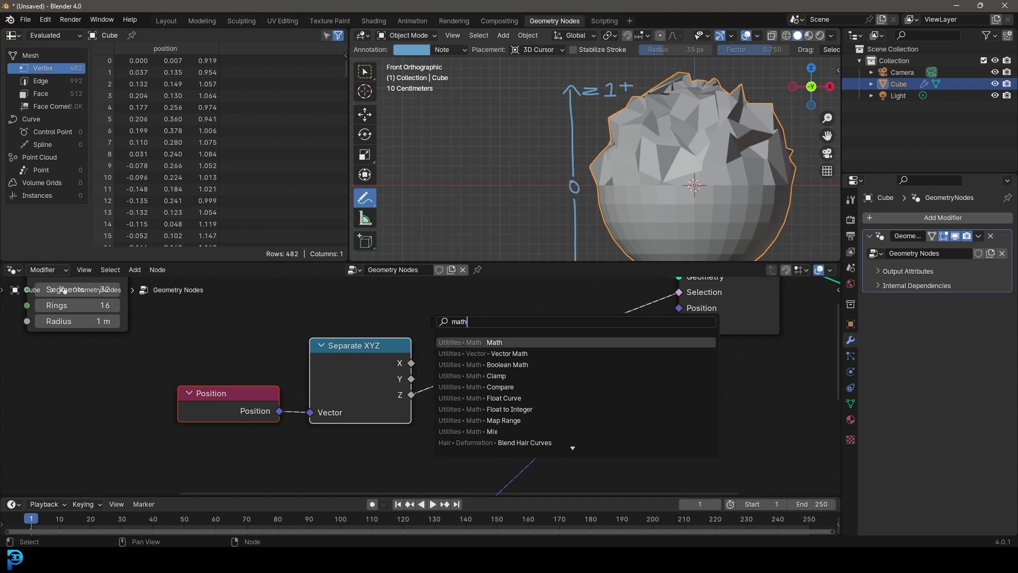
{"action": "left_click", "coordinate": [506, 343]}
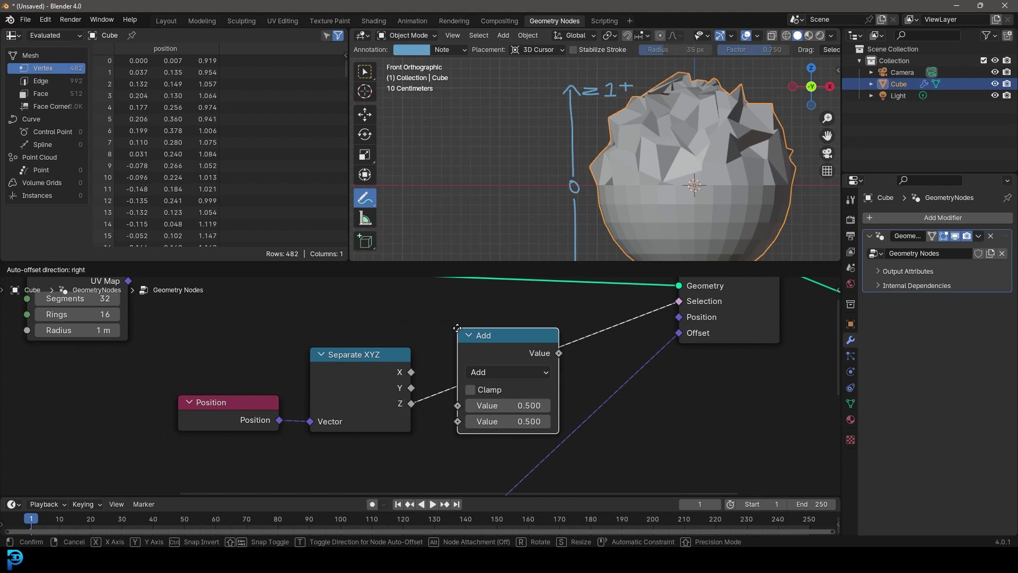
{"action": "left_click", "coordinate": [474, 328]}
{"action": "scroll", "coordinate": [524, 344], "scroll_direction": "up", "scroll_amount": 1}
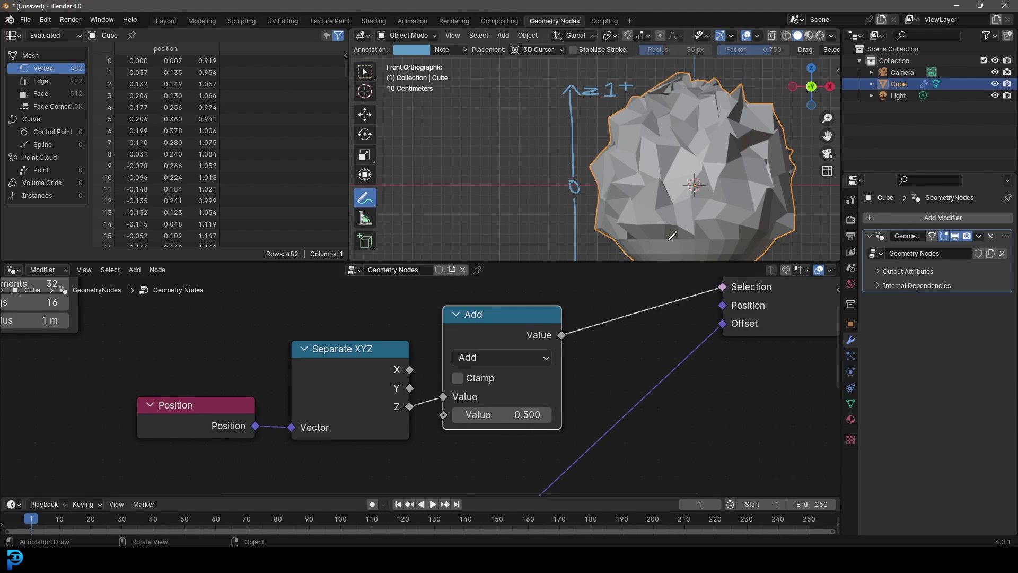
Set the Add node's second value to -0.200 and inspect where the deformation begins on the sphere.
{"action": "middle_click_drag", "start_coordinate": [519, 429], "coordinate": [538, 377]}
{"action": "scroll", "coordinate": [537, 377], "scroll_direction": "up", "scroll_amount": 1}
{"action": "left_click_drag", "start_coordinate": [535, 363], "coordinate": [461, 363], "text": "shift"}
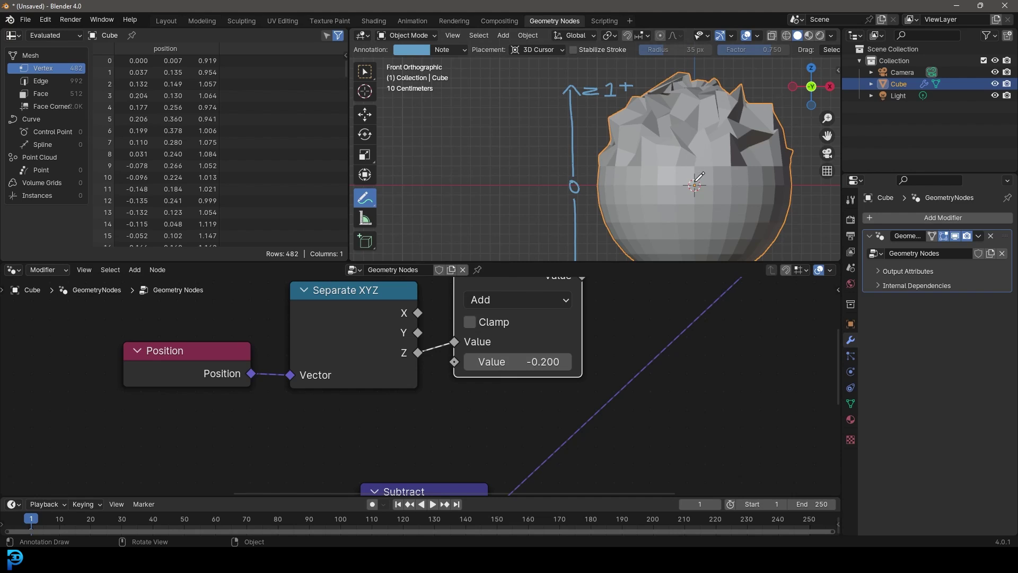
{"action": "scroll", "coordinate": [678, 202], "scroll_direction": "up", "scroll_amount": 2}
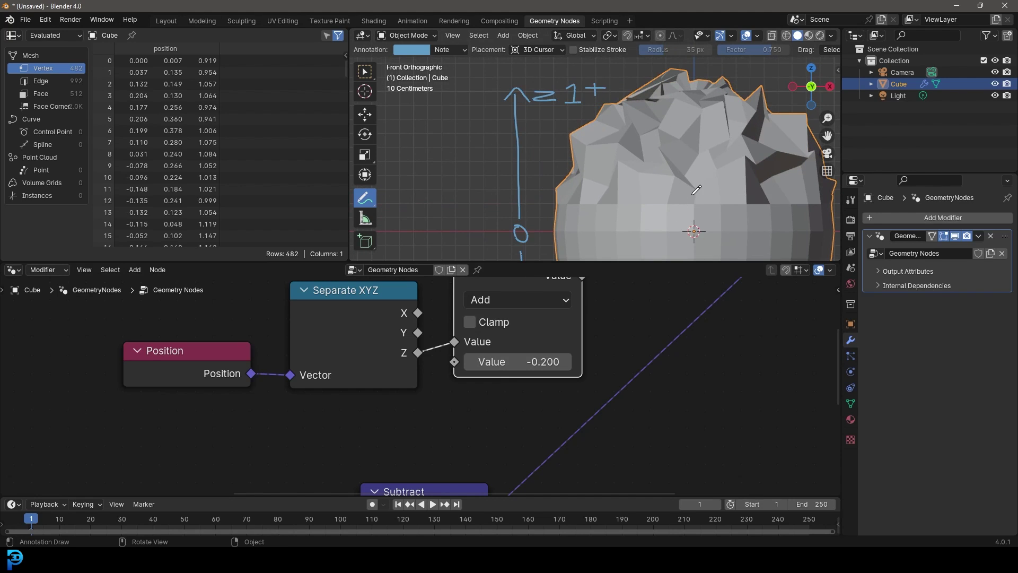
Set the Add node's second value to 0.
{"action": "scroll", "coordinate": [478, 314], "scroll_direction": "down", "scroll_amount": 3}
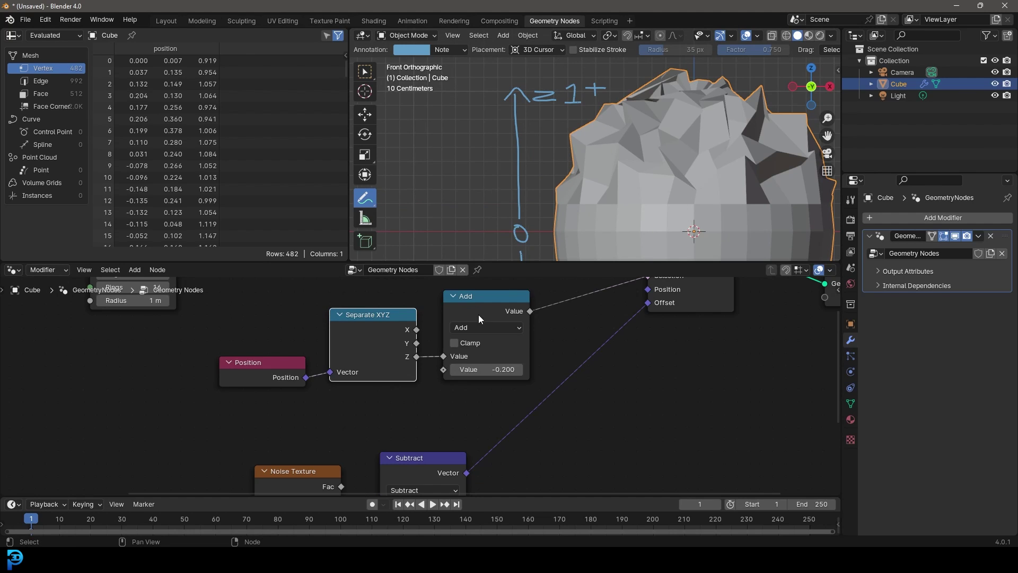
{"action": "scroll", "coordinate": [478, 314], "scroll_direction": "up", "scroll_amount": 3}
{"action": "left_click", "coordinate": [514, 363]}
{"action": "type", "text": "0"}
{"action": "key", "text": "Return"}
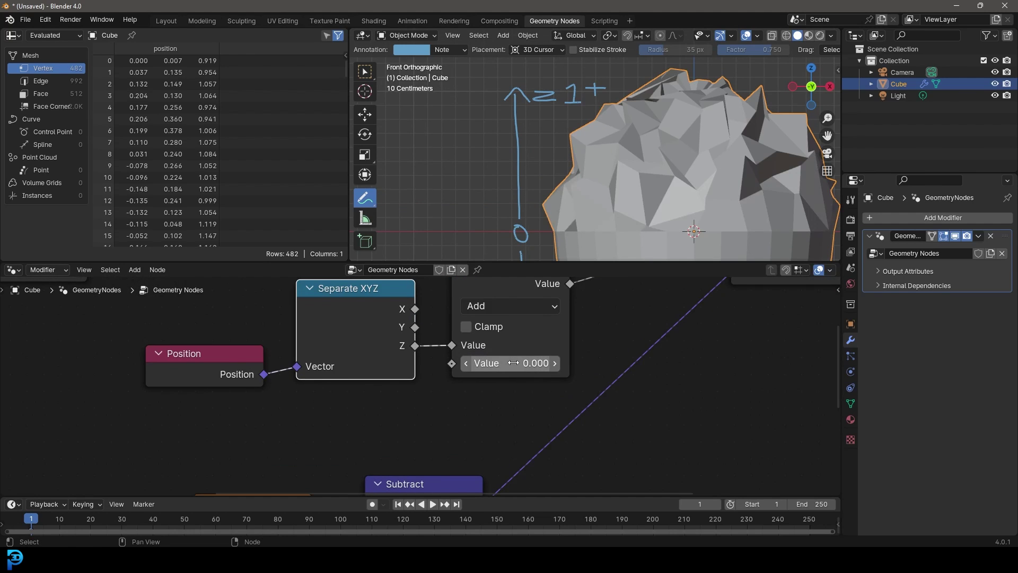
{"action": "scroll", "coordinate": [649, 200], "scroll_direction": "down", "scroll_amount": 2}
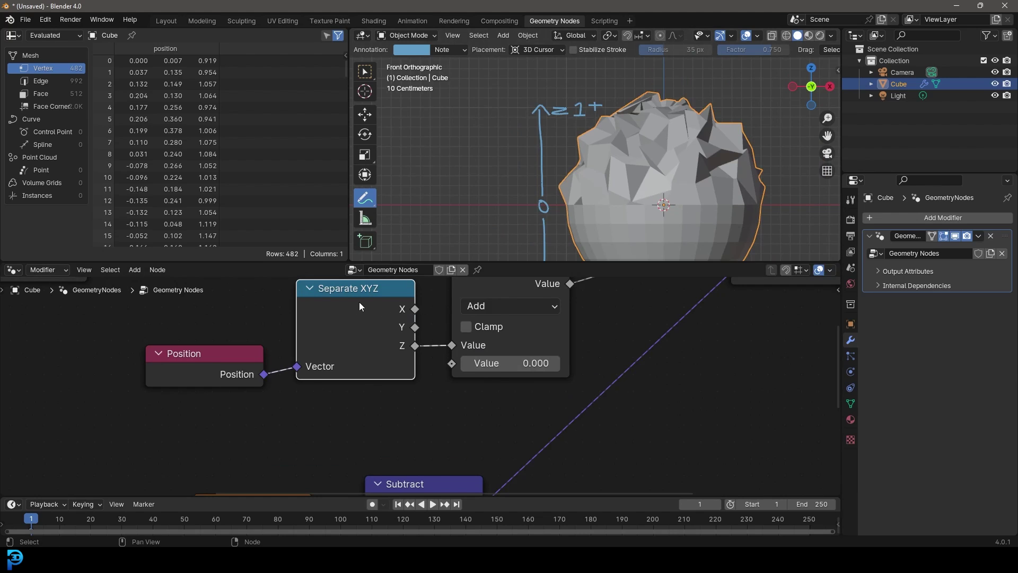
Adjust the Separate XYZ node's placement so it sits neatly between the Position and Add nodes.
{"action": "scroll", "coordinate": [386, 326], "scroll_direction": "down", "scroll_amount": 4}
{"action": "scroll", "coordinate": [362, 368], "scroll_direction": "up", "scroll_amount": 1}
{"action": "left_click_drag", "start_coordinate": [375, 387], "coordinate": [356, 336]}
{"action": "scroll", "coordinate": [479, 347], "scroll_direction": "up", "scroll_amount": 1}
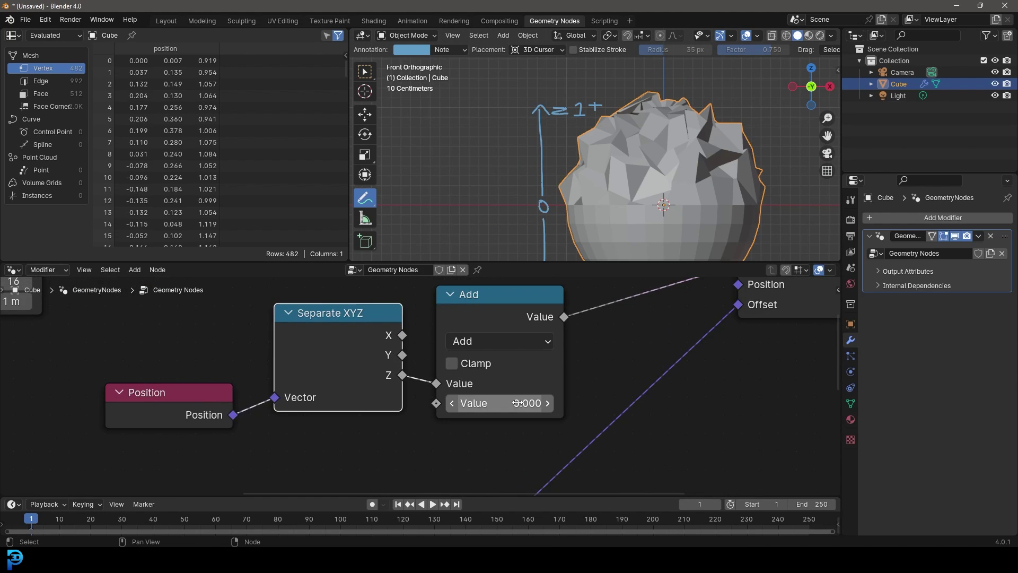
{"action": "mouse_move", "coordinate": [501, 403]}
{"action": "left_mouse_down"}
{"action": "mouse_move", "coordinate": [536, 403]}
{"action": "mouse_move", "coordinate": [466, 403]}
{"action": "mouse_move", "coordinate": [512, 403]}
{"action": "mouse_move", "coordinate": [483, 403]}
{"action": "mouse_move", "coordinate": [499, 403]}
{"action": "left_mouse_up"}
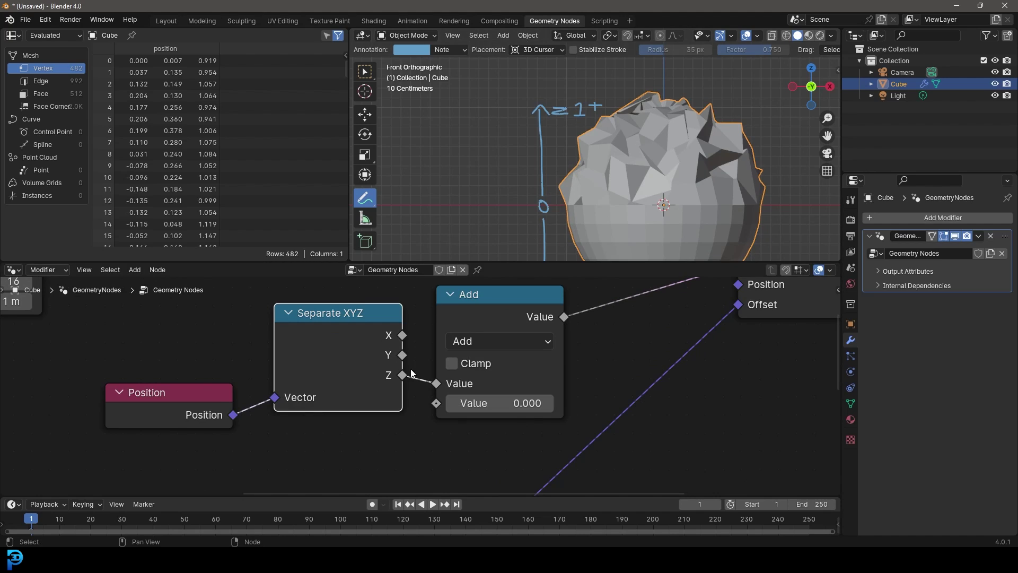
{"action": "left_click_drag", "start_coordinate": [345, 327], "coordinate": [344, 335]}
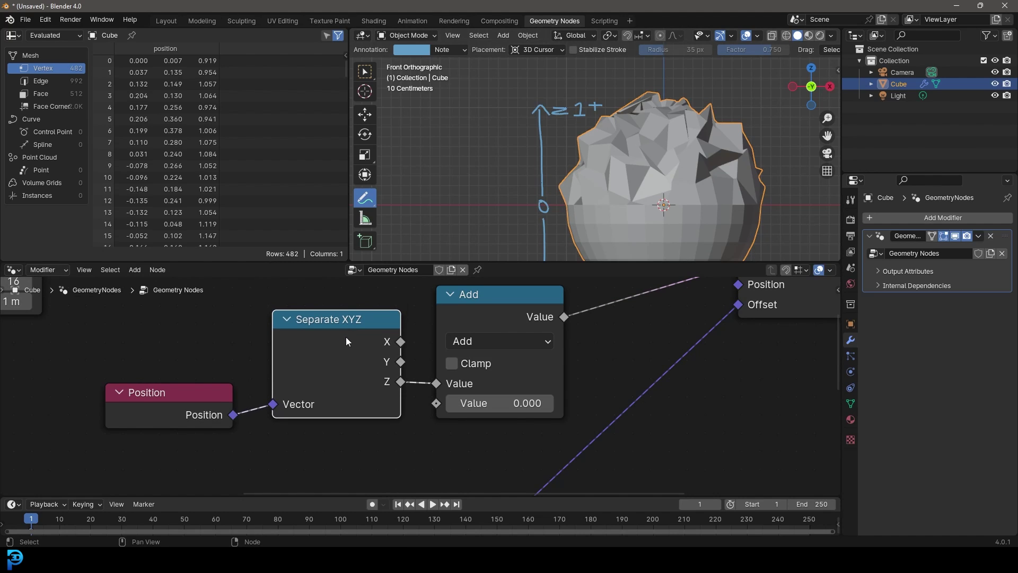
Duplicate the Separate XYZ and Add nodes together and place the copies just below the originals.
{"action": "scroll", "coordinate": [357, 410], "scroll_direction": "down", "scroll_amount": 3}
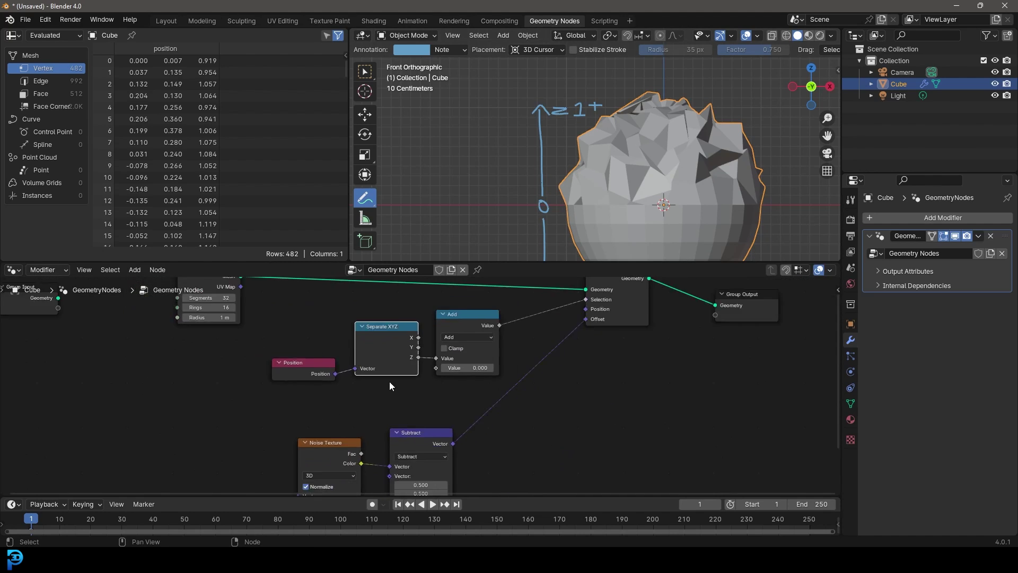
{"action": "scroll", "coordinate": [389, 381], "scroll_direction": "down", "scroll_amount": 2}
{"action": "scroll", "coordinate": [271, 391], "scroll_direction": "up", "scroll_amount": 3}
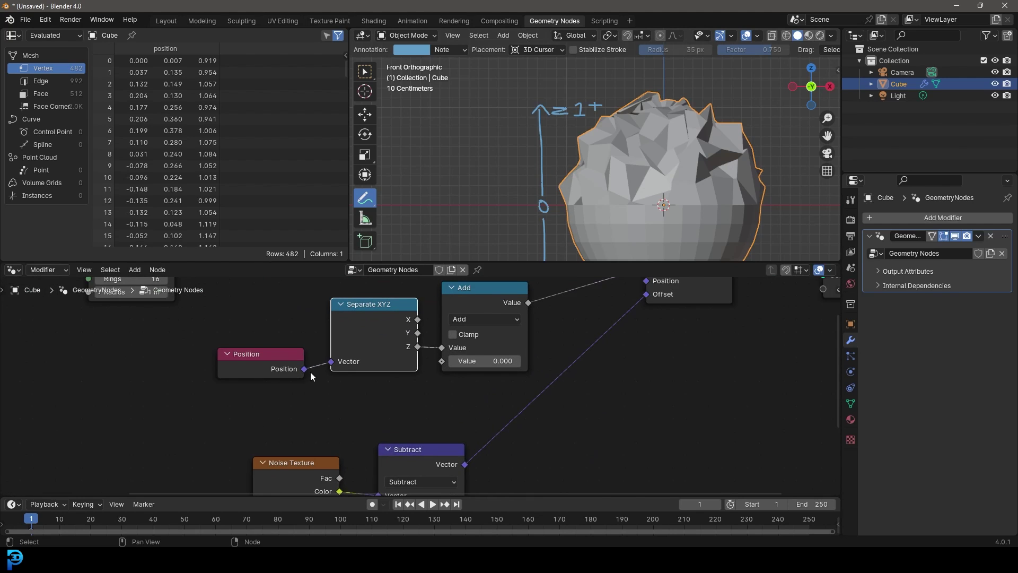
{"action": "left_click_drag", "start_coordinate": [499, 403], "coordinate": [432, 343]}
{"action": "mouse_move", "coordinate": [444, 356]}
{"action": "middle_mouse_down"}
{"action": "mouse_move", "coordinate": [432, 316]}
{"action": "mouse_move", "coordinate": [436, 349]}
{"action": "middle_mouse_up"}
{"action": "key", "text": "shift+d"}
{"action": "left_click", "coordinate": [422, 401]}
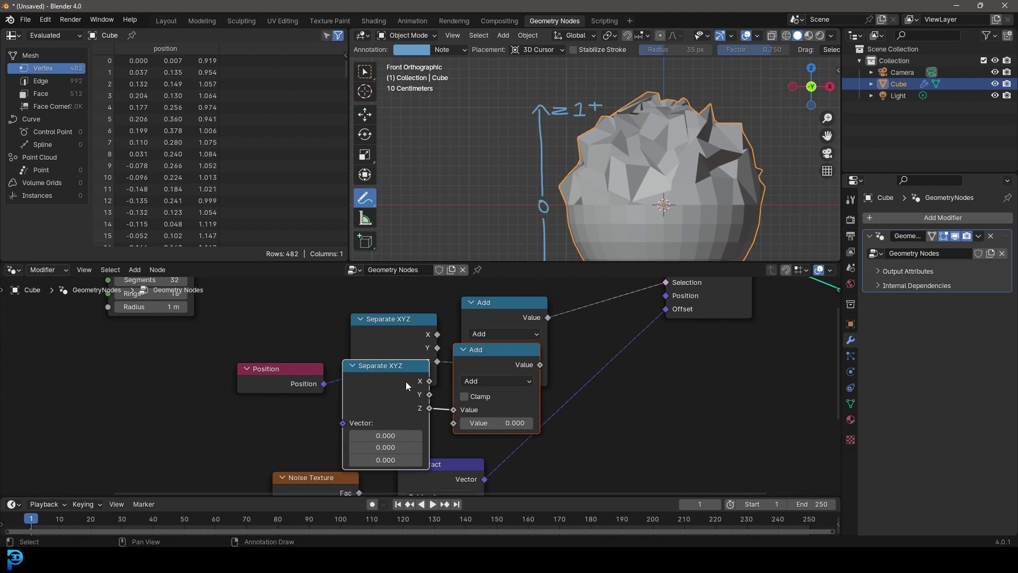
Separate the original and duplicated Separate XYZ nodes and select the Noise Texture and Subtract nodes to shift them clear below.
{"action": "left_click_drag", "start_coordinate": [383, 321], "coordinate": [368, 338]}
{"action": "left_click_drag", "start_coordinate": [394, 415], "coordinate": [376, 415]}
{"action": "left_click_drag", "start_coordinate": [506, 446], "coordinate": [369, 479]}
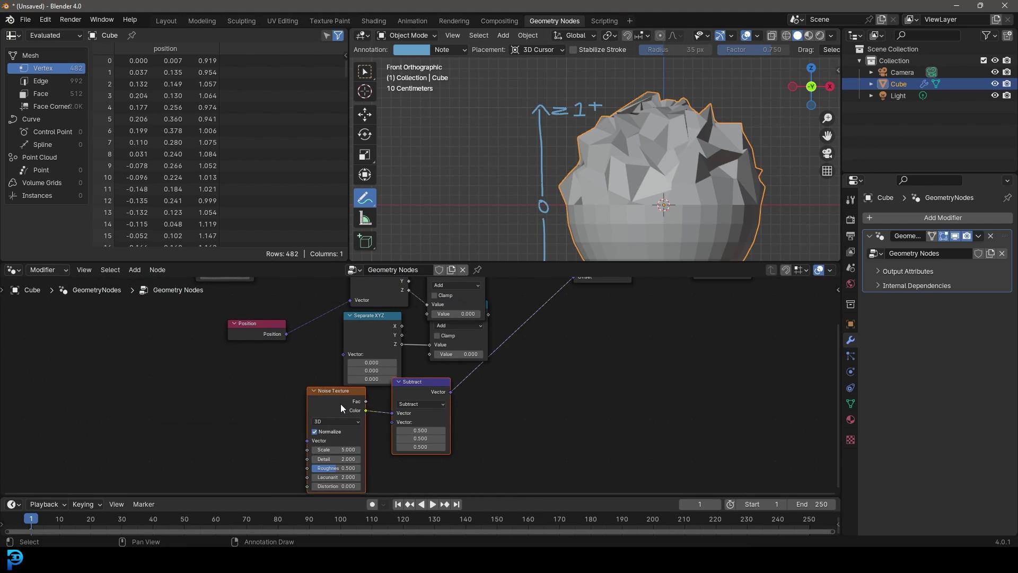
{"action": "scroll", "coordinate": [419, 386], "scroll_direction": "up", "scroll_amount": 3}
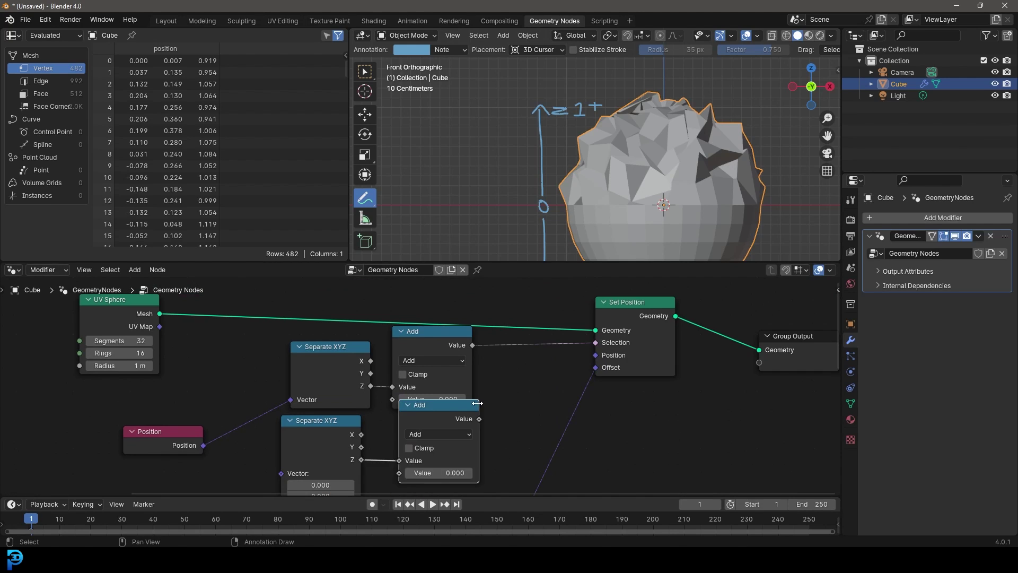
Space the two Add nodes apart vertically so the duplicate sits fully below the original.
{"action": "left_click_drag", "start_coordinate": [475, 405], "coordinate": [465, 451]}
{"action": "middle_click_drag", "start_coordinate": [471, 414], "coordinate": [467, 376]}
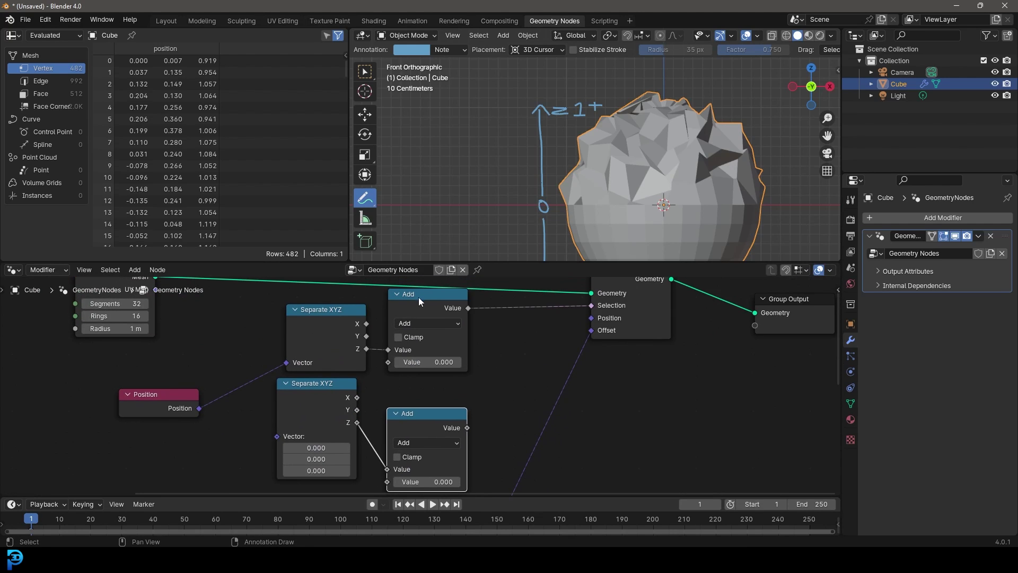
{"action": "left_click_drag", "start_coordinate": [421, 298], "coordinate": [419, 326]}
{"action": "middle_click_drag", "start_coordinate": [455, 413], "coordinate": [424, 386]}
{"action": "scroll", "coordinate": [424, 385], "scroll_direction": "up", "scroll_amount": 1, "text": "shift"}
{"action": "scroll", "coordinate": [424, 385], "scroll_direction": "right", "scroll_amount": 1, "text": "ctrl"}
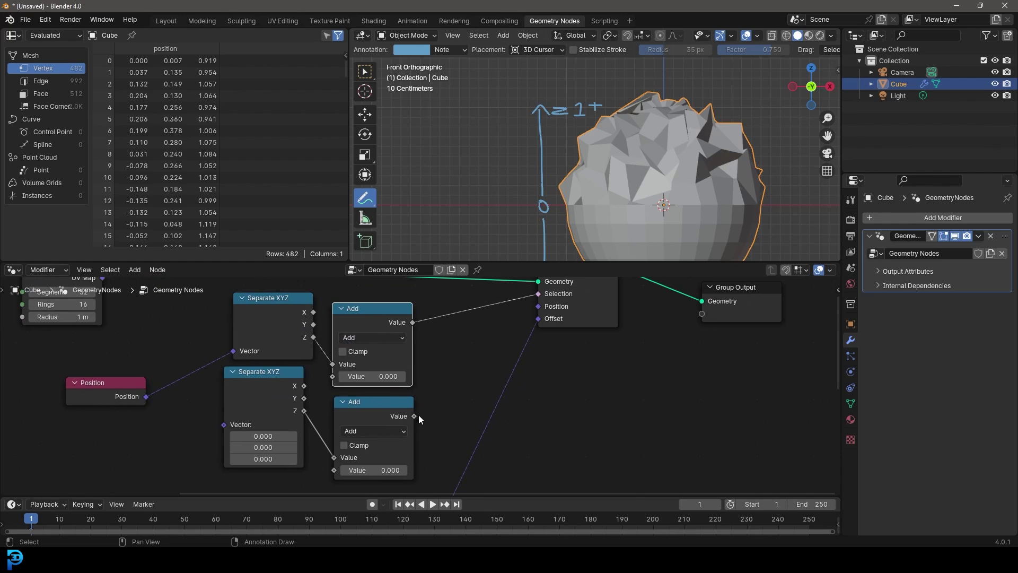
Connect the duplicated Add node to Set Position's Selection and feed it from the duplicated Separate XYZ node's X output.
{"action": "left_click_drag", "start_coordinate": [415, 415], "coordinate": [537, 295]}
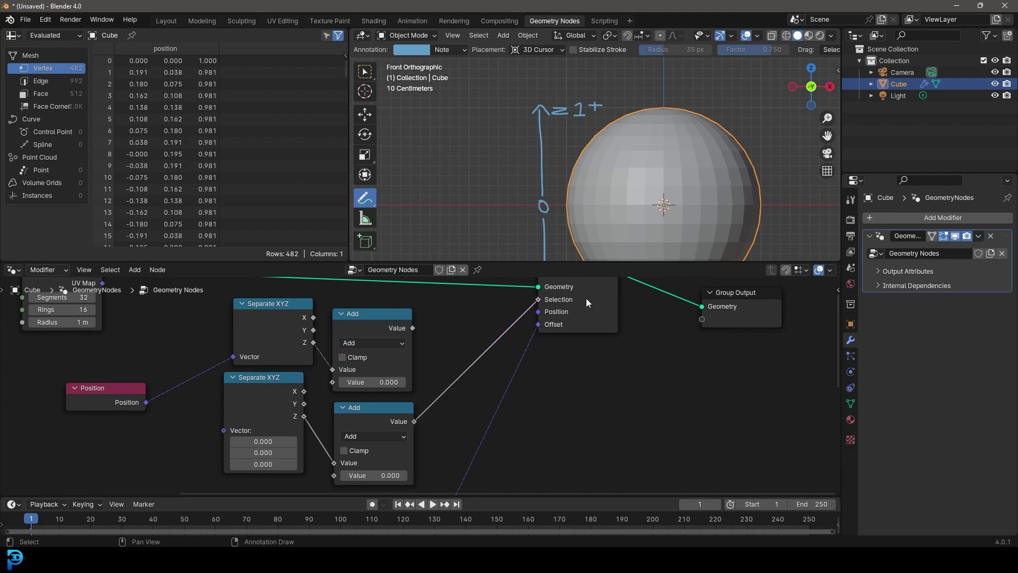
{"action": "middle_click_drag", "start_coordinate": [433, 453], "coordinate": [504, 404]}
{"action": "scroll", "coordinate": [394, 417], "scroll_direction": "up", "scroll_amount": 5}
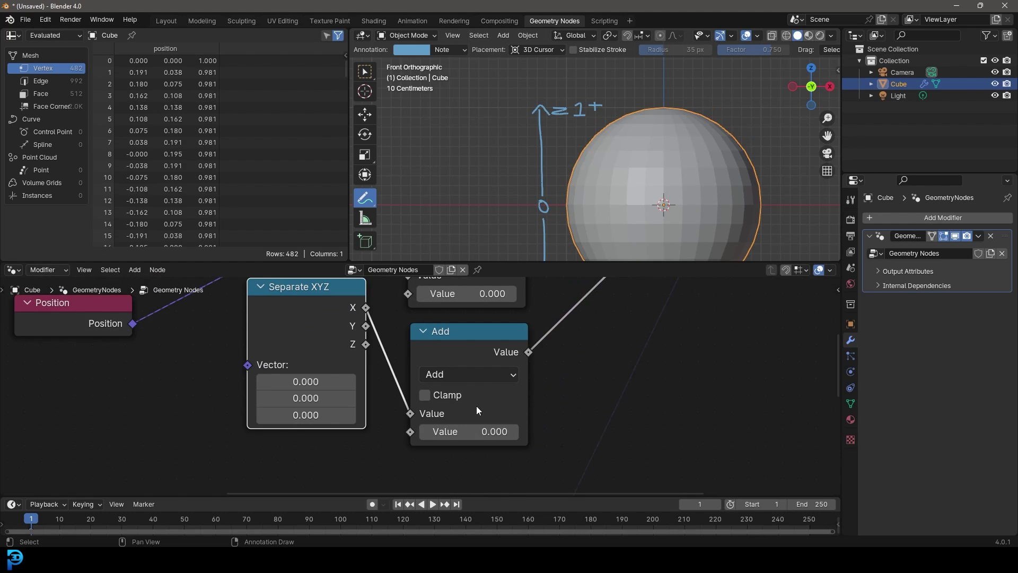
Connect the Position node to the lower Separate XYZ node's Vector input and inspect the deformed half in front view.
{"action": "scroll", "coordinate": [564, 333], "scroll_direction": "down", "scroll_amount": 1}
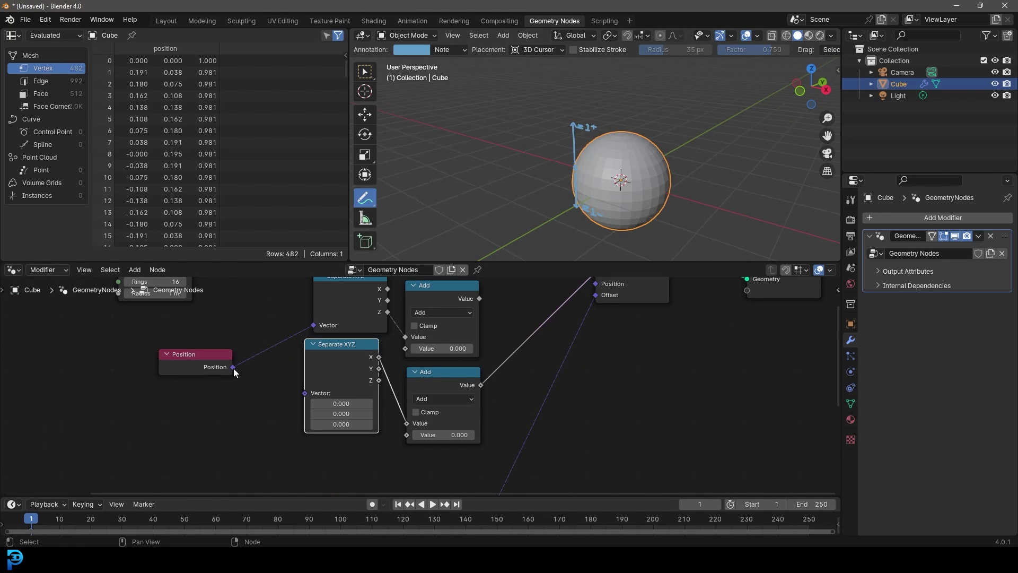
{"action": "left_click_drag", "start_coordinate": [233, 367], "coordinate": [315, 393]}
{"action": "scroll", "coordinate": [290, 405], "scroll_direction": "up", "scroll_amount": 2}
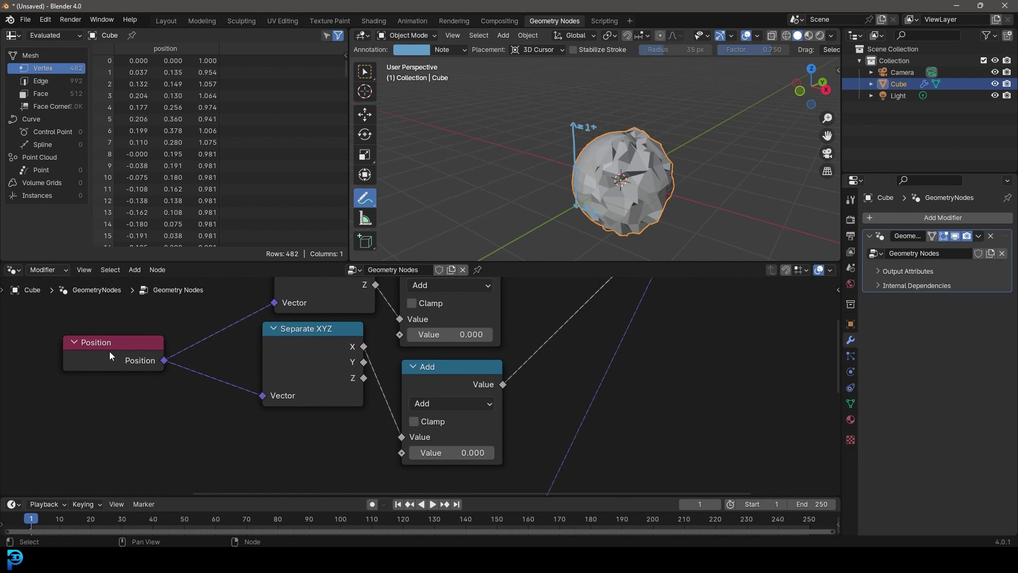
{"action": "key", "text": "KP_1"}
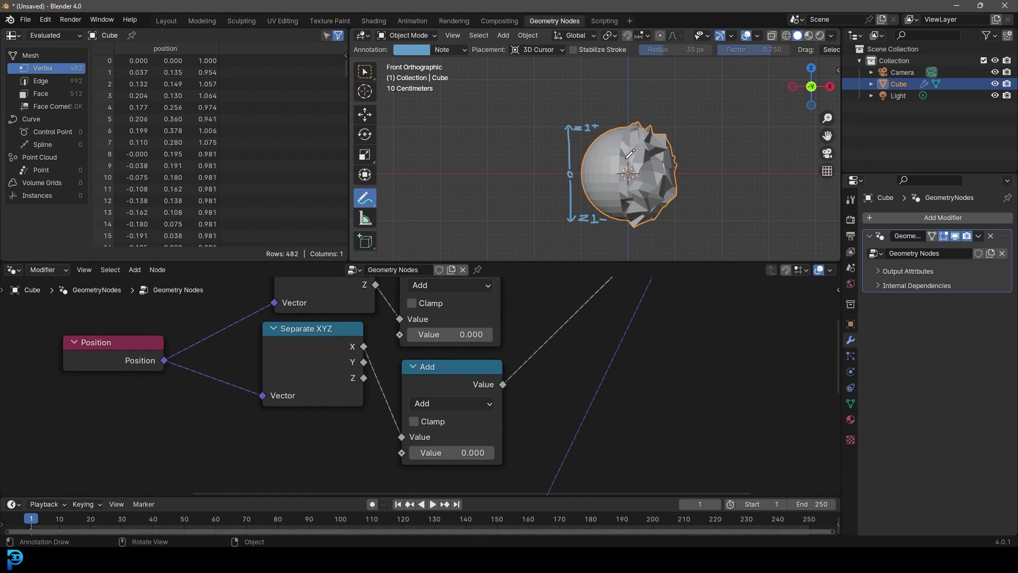
{"action": "scroll", "coordinate": [630, 154], "scroll_direction": "up", "scroll_amount": 3}
{"action": "scroll", "coordinate": [435, 430], "scroll_direction": "down", "scroll_amount": 2}
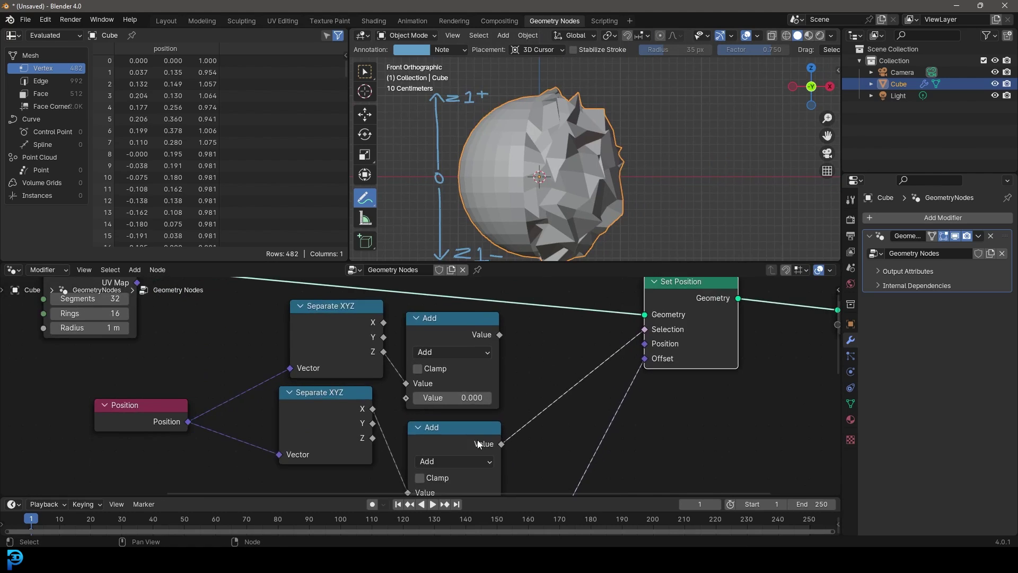
Annotate the positive X direction in front view with an arrow from the sphere's centre labelled "X+".
{"action": "middle_click_drag", "start_coordinate": [508, 451], "coordinate": [503, 393]}
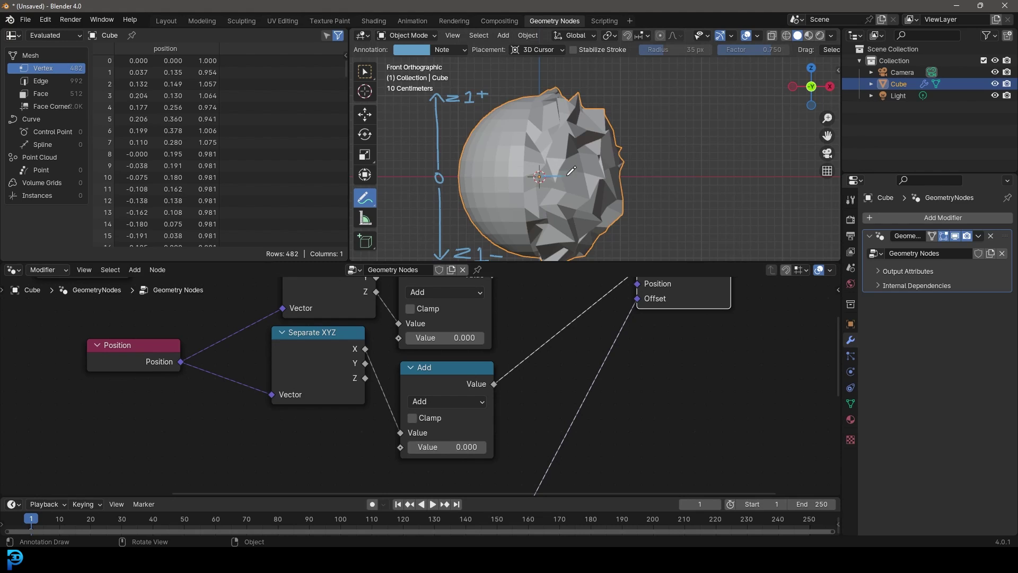
{"action": "middle_click_drag", "start_coordinate": [652, 172], "coordinate": [603, 218], "text": "shift"}
{"action": "scroll", "coordinate": [604, 218], "scroll_direction": "up", "scroll_amount": 3}
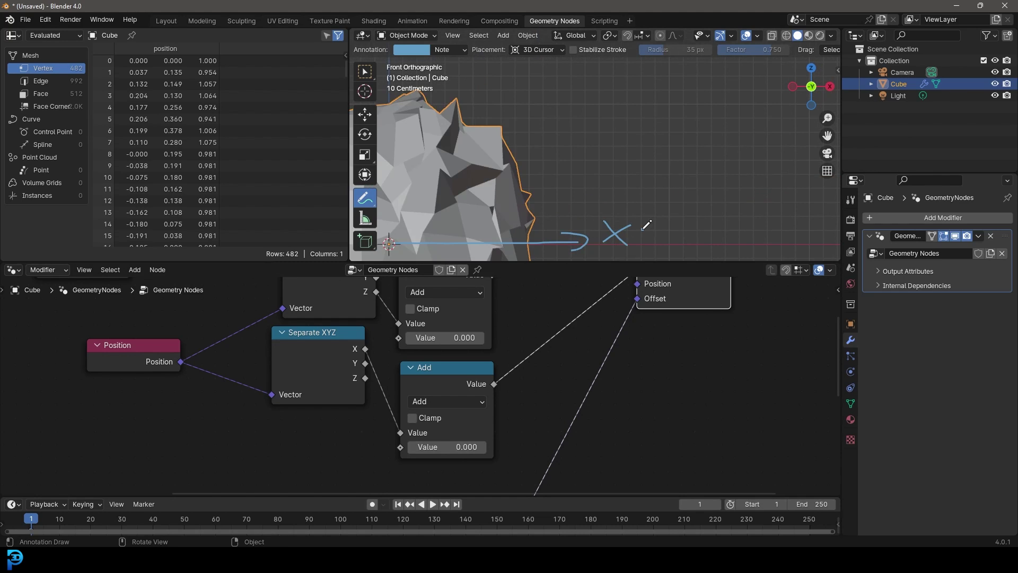
{"action": "scroll", "coordinate": [646, 225], "scroll_direction": "down", "scroll_amount": 5}
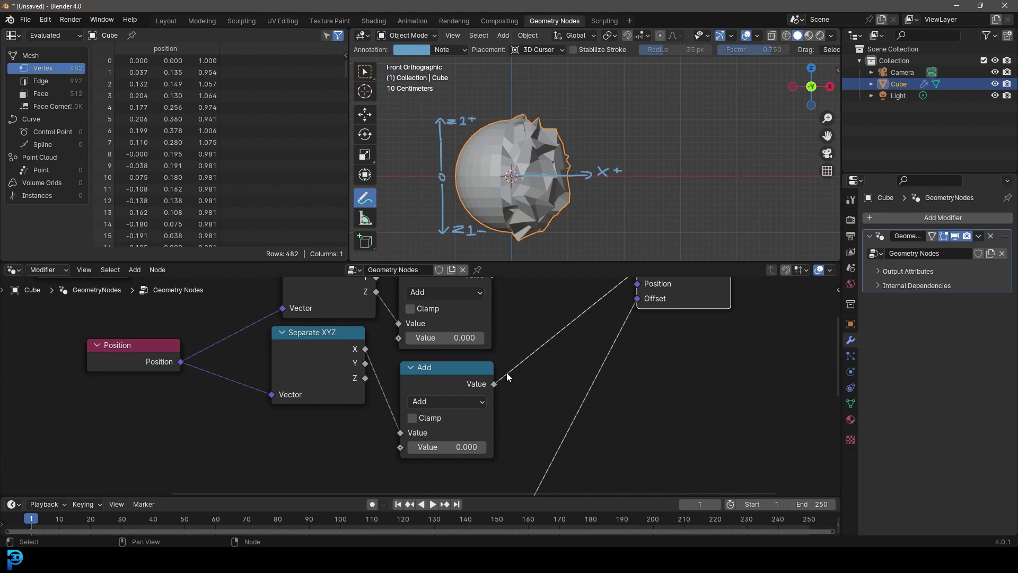
Lower the second value of the Add node driving the Selection to -0.170.
{"action": "scroll", "coordinate": [507, 373], "scroll_direction": "down", "scroll_amount": 3}
{"action": "scroll", "coordinate": [460, 412], "scroll_direction": "up", "scroll_amount": 4}
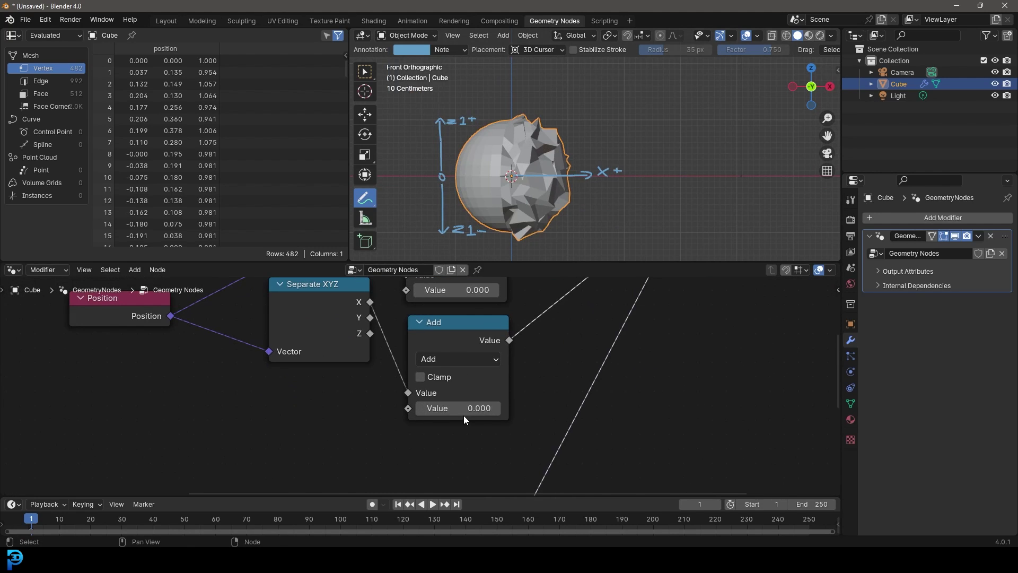
{"action": "left_click_drag", "start_coordinate": [464, 415], "coordinate": [379, 408], "text": "shift"}
Feed the lower Add node from its Separate XYZ node's Y output and set the second value to -0.020.
{"action": "middle_click_drag", "start_coordinate": [373, 327], "coordinate": [387, 360]}
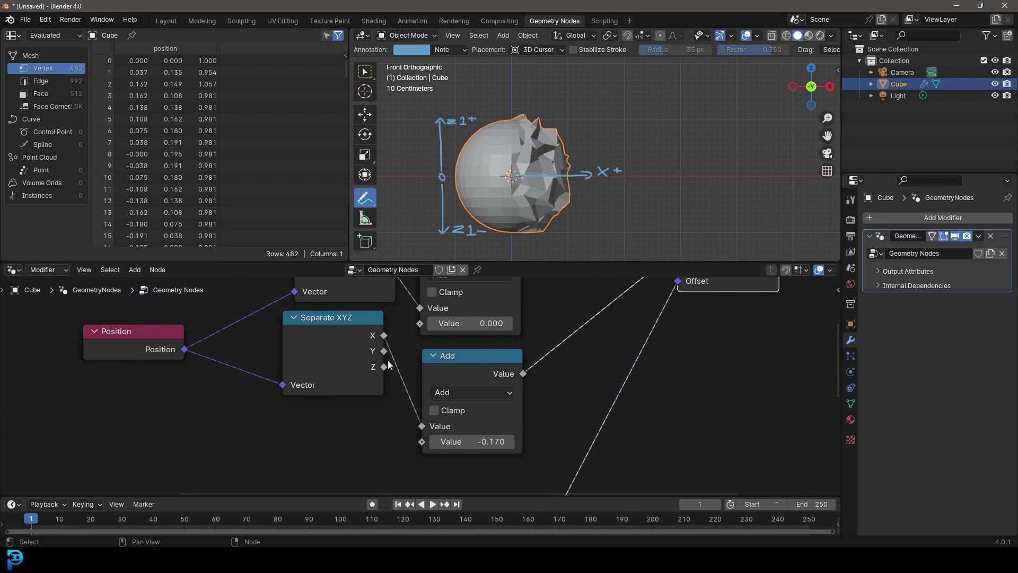
{"action": "left_click_drag", "start_coordinate": [383, 351], "coordinate": [422, 426]}
{"action": "middle_click_drag", "start_coordinate": [477, 175], "coordinate": [507, 172]}
{"action": "scroll", "coordinate": [724, 134], "scroll_direction": "up", "scroll_amount": 2}
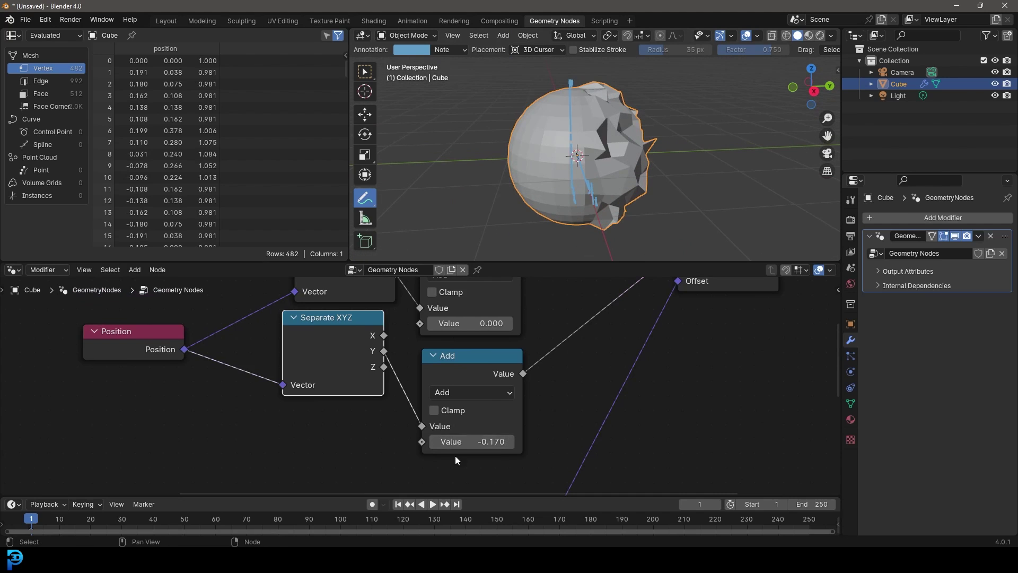
{"action": "mouse_move", "coordinate": [465, 442]}
{"action": "left_mouse_down"}
{"action": "mouse_move", "coordinate": [490, 442]}
{"action": "mouse_move", "coordinate": [473, 442]}
{"action": "left_mouse_up"}
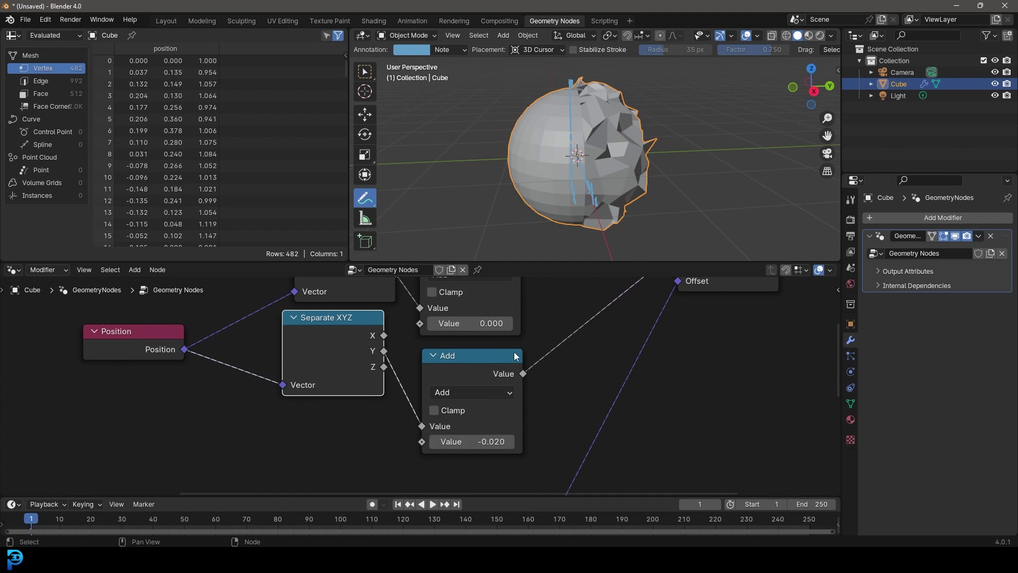
Enlarge the node editor, rearrange the upper Separate XYZ and Add nodes, and connect the upper Add output to Set Position's Selection.
{"action": "scroll", "coordinate": [514, 356], "scroll_direction": "down", "scroll_amount": 3}
{"action": "left_click_drag", "start_coordinate": [507, 262], "coordinate": [508, 207]}
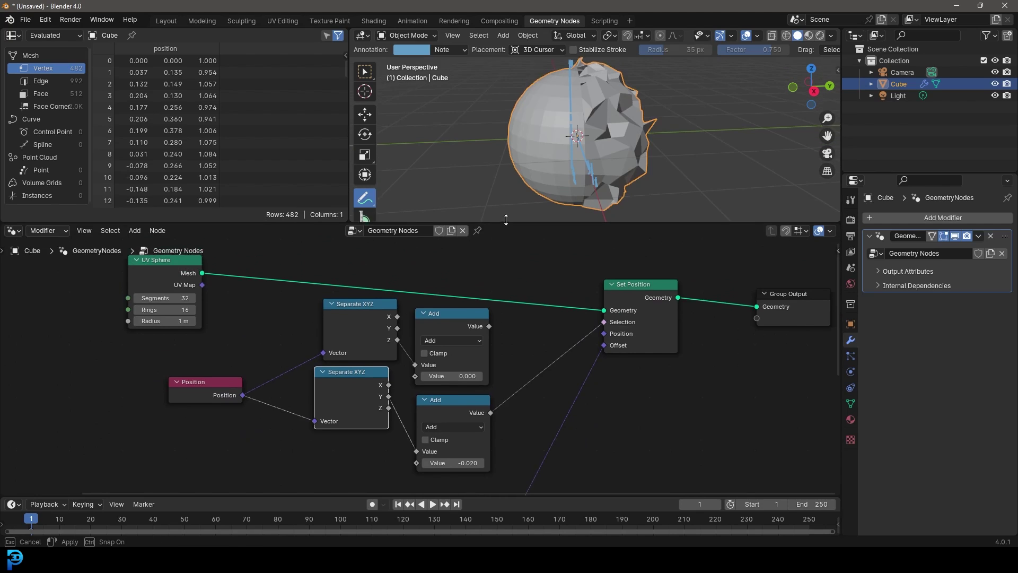
{"action": "scroll", "coordinate": [460, 309], "scroll_direction": "up", "scroll_amount": 3}
{"action": "left_click_drag", "start_coordinate": [329, 272], "coordinate": [306, 309]}
{"action": "left_click_drag", "start_coordinate": [449, 288], "coordinate": [428, 287]}
{"action": "left_click_drag", "start_coordinate": [493, 301], "coordinate": [680, 299]}
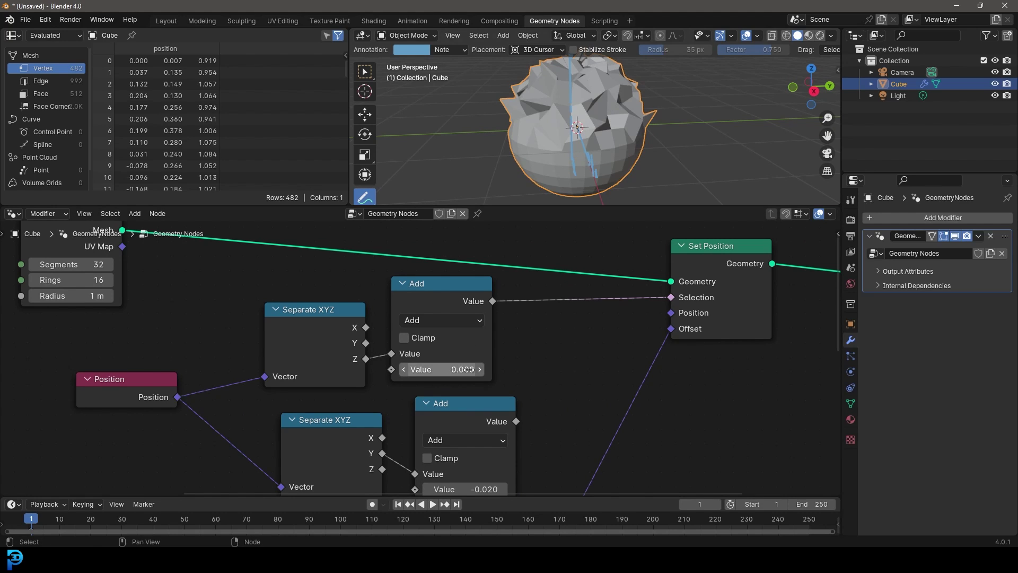
Set the upper Add node's second value to 0.020 and view the sphere from the front.
{"action": "middle_click_drag", "start_coordinate": [496, 158], "coordinate": [485, 134]}
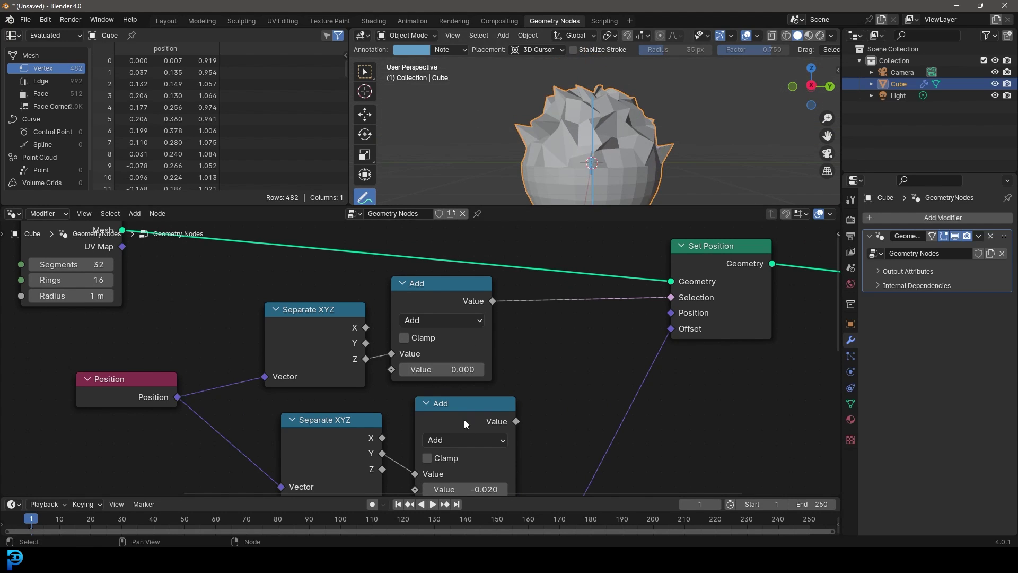
{"action": "left_click_drag", "start_coordinate": [458, 370], "coordinate": [468, 350]}
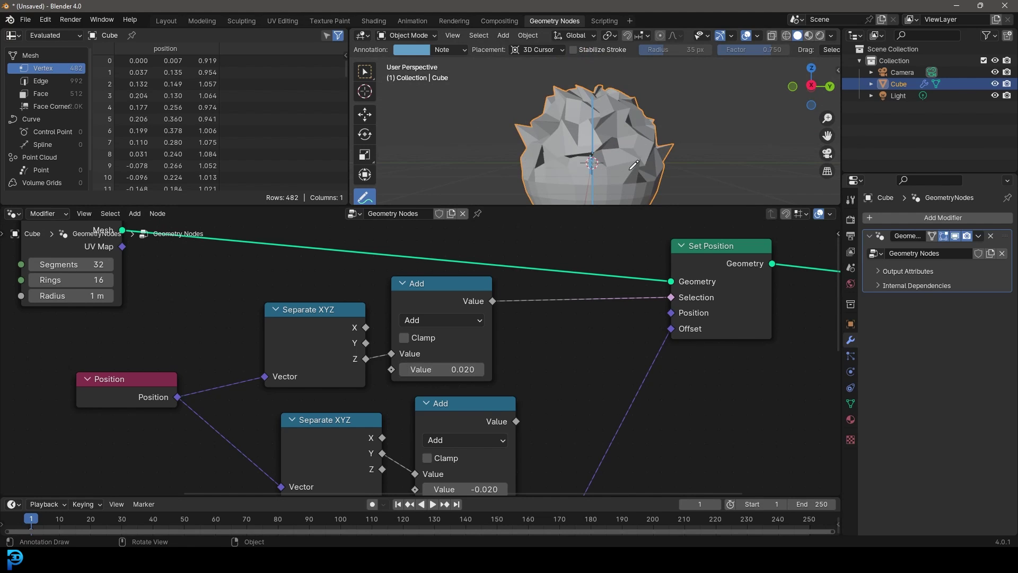
{"action": "key", "text": "KP_1"}
{"action": "scroll", "coordinate": [514, 162], "scroll_direction": "down", "scroll_amount": 4}
{"action": "middle_click_drag", "start_coordinate": [513, 166], "coordinate": [559, 154], "text": "shift"}
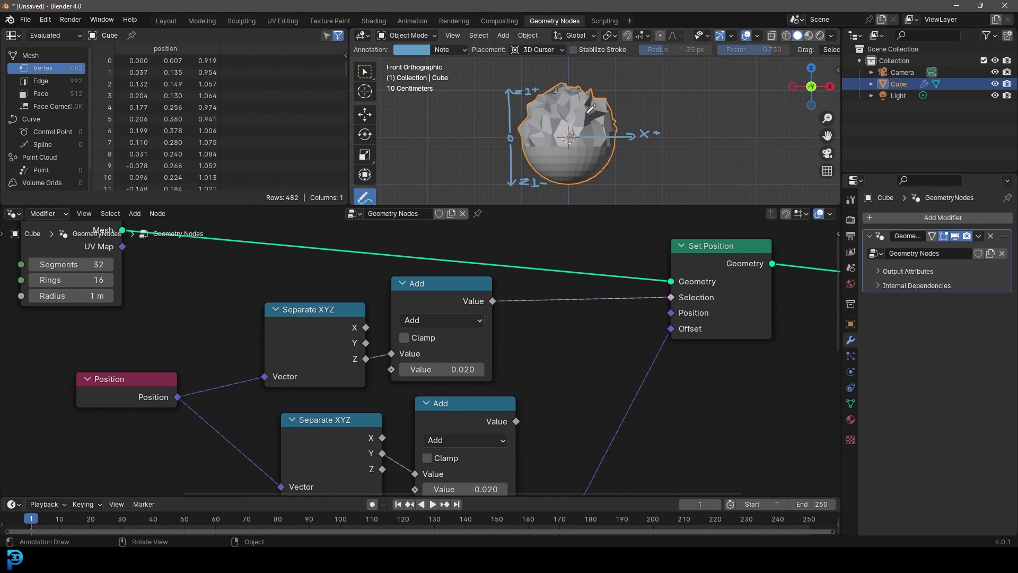
Duplicate the Subtract node and insert the copy into the link between the original and Set Position's Offset.
{"action": "scroll", "coordinate": [529, 345], "scroll_direction": "down", "scroll_amount": 5}
{"action": "middle_click_drag", "start_coordinate": [498, 409], "coordinate": [502, 243]}
{"action": "scroll", "coordinate": [414, 366], "scroll_direction": "up", "scroll_amount": 4}
{"action": "middle_click_drag", "start_coordinate": [402, 405], "coordinate": [415, 355]}
{"action": "scroll", "coordinate": [415, 355], "scroll_direction": "up", "scroll_amount": 3}
{"action": "middle_click_drag", "start_coordinate": [516, 320], "coordinate": [403, 343]}
{"action": "scroll", "coordinate": [404, 343], "scroll_direction": "down", "scroll_amount": 4}
{"action": "left_click_drag", "start_coordinate": [420, 340], "coordinate": [402, 340]}
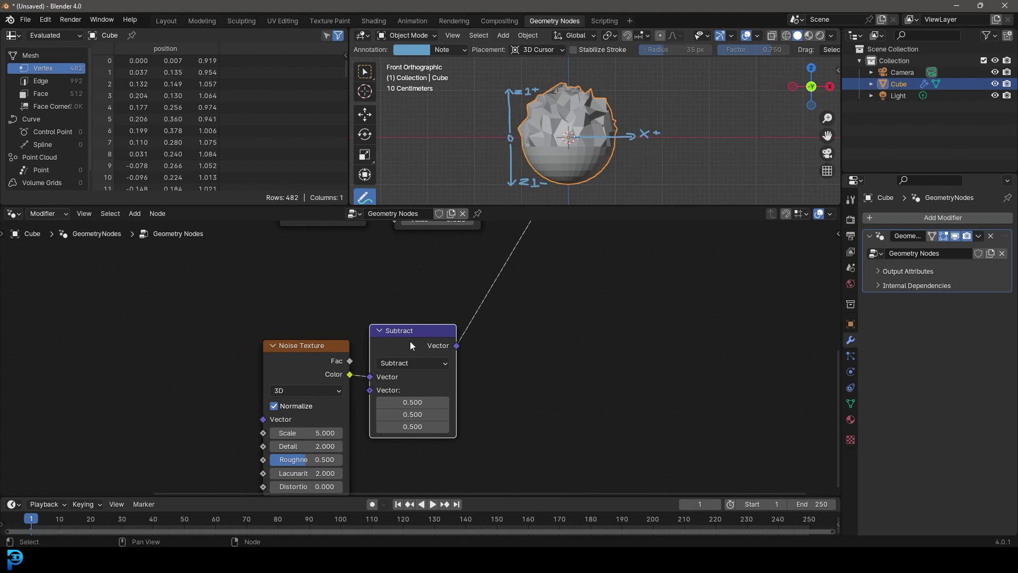
{"action": "key", "text": "shift+d"}
{"action": "left_click", "coordinate": [511, 322]}
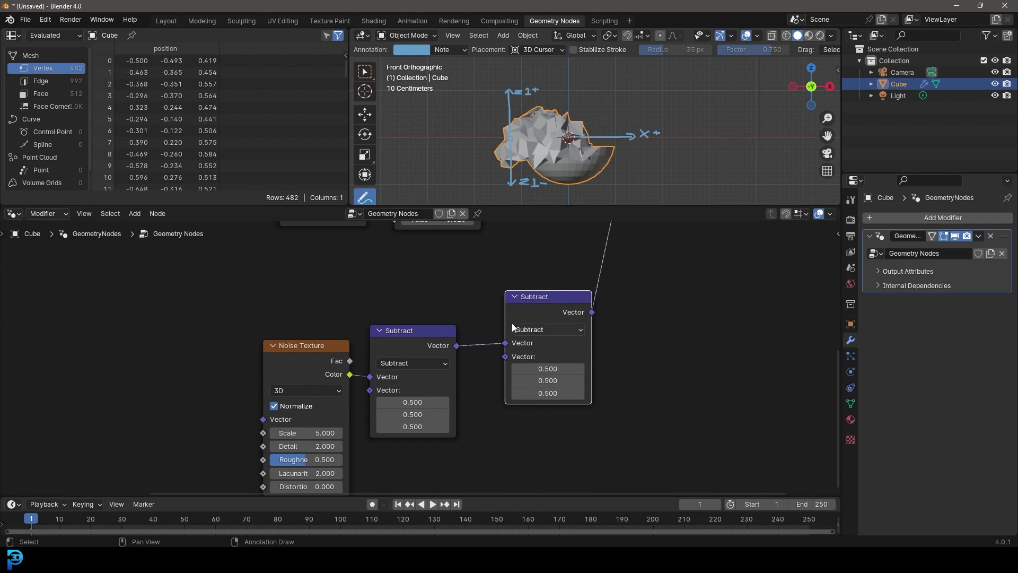
Change the duplicated Vector Math node's operation to Scale and set its scale factor to 0.420.
{"action": "scroll", "coordinate": [511, 323], "scroll_direction": "up", "scroll_amount": 1}
{"action": "left_click", "coordinate": [475, 329]}
{"action": "left_click", "coordinate": [477, 312]}
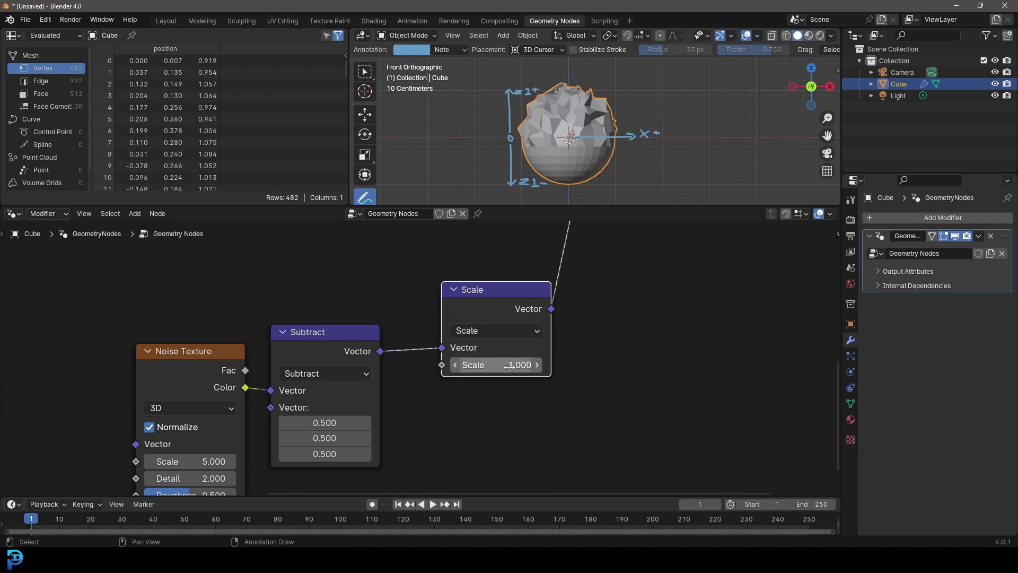
{"action": "left_click_drag", "start_coordinate": [507, 359], "coordinate": [476, 360]}
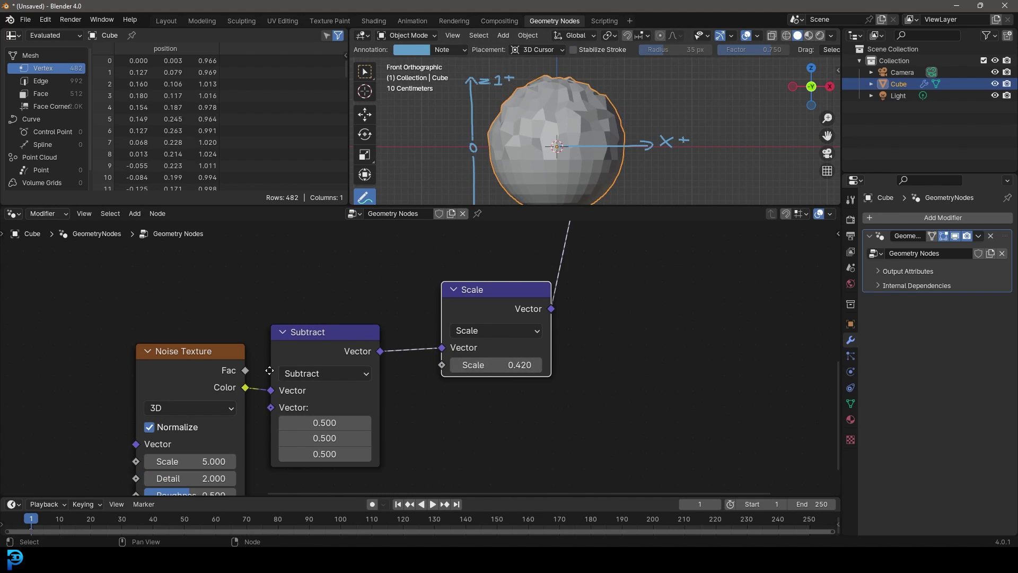
Set the Noise Texture's Scale to 2.
{"action": "middle_click_drag", "start_coordinate": [207, 460], "coordinate": [350, 390]}
{"action": "left_click", "coordinate": [334, 393]}
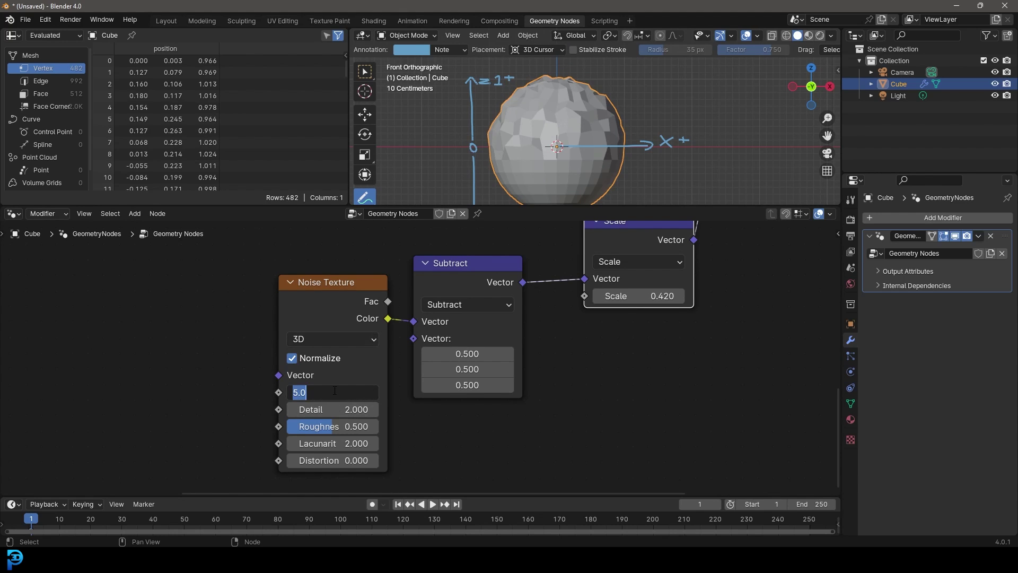
{"action": "type", "text": "2"}
{"action": "key", "text": "Return"}
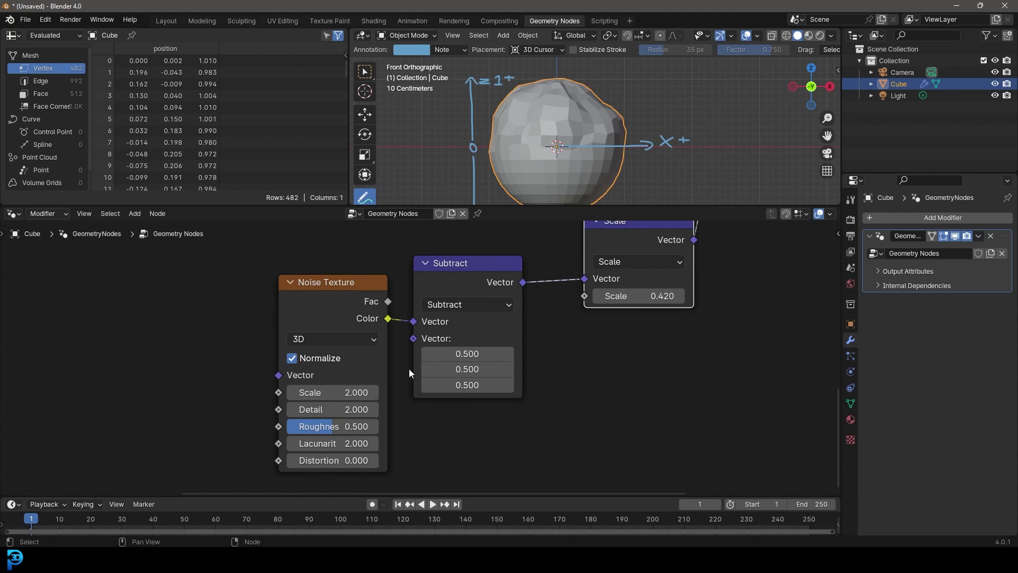
Raise the vector Scale node's factor to 0.650.
{"action": "middle_click_drag", "start_coordinate": [618, 324], "coordinate": [572, 378]}
{"action": "scroll", "coordinate": [571, 378], "scroll_direction": "up", "scroll_amount": 1}
{"action": "left_click_drag", "start_coordinate": [594, 348], "coordinate": [615, 347], "text": "shift"}
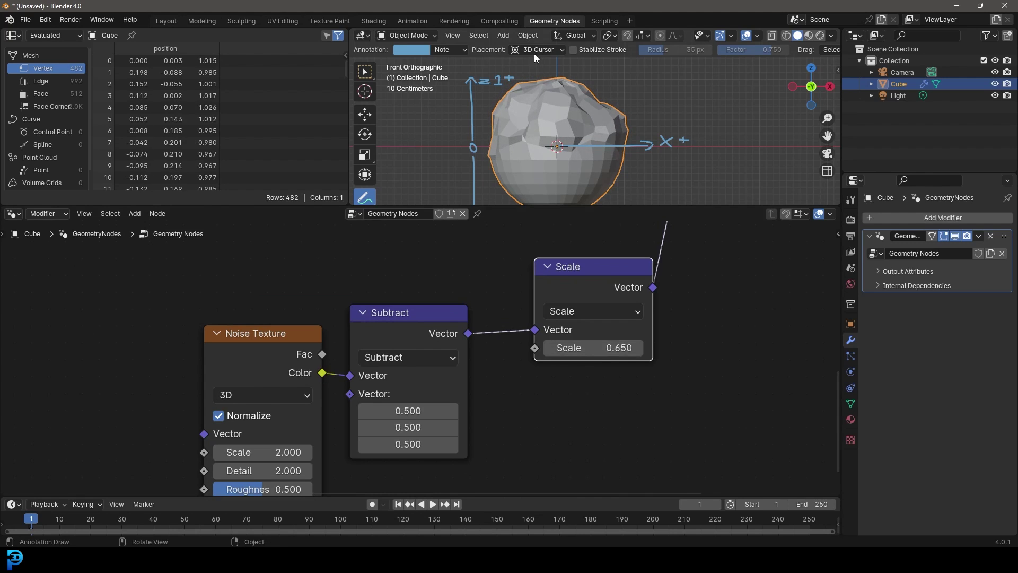
Annotate outward-pointing arrows on both sides of the deformed sphere in front view.
{"action": "scroll", "coordinate": [421, 356], "scroll_direction": "down", "scroll_amount": 2}
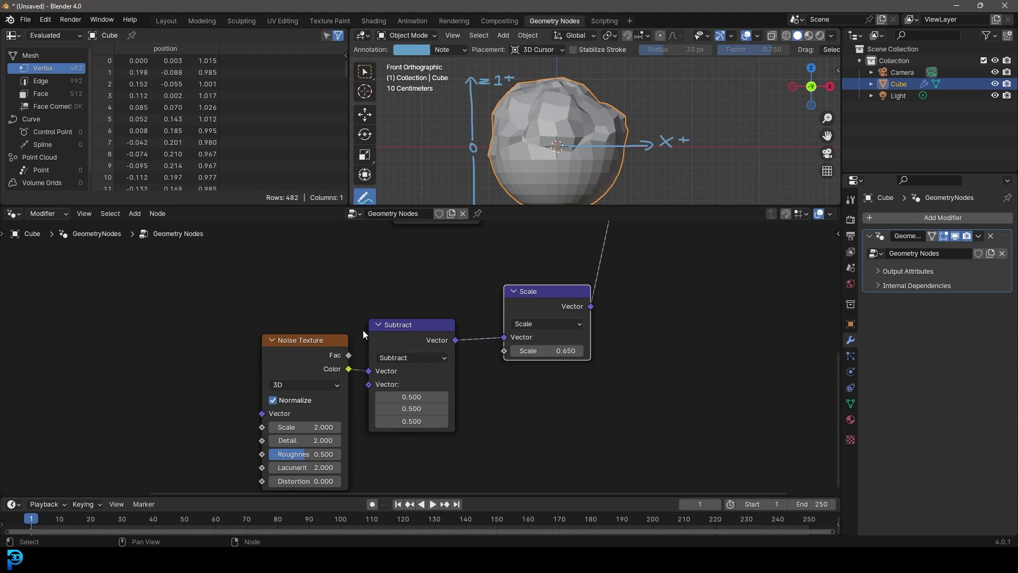
{"action": "scroll", "coordinate": [613, 123], "scroll_direction": "up", "scroll_amount": 2}
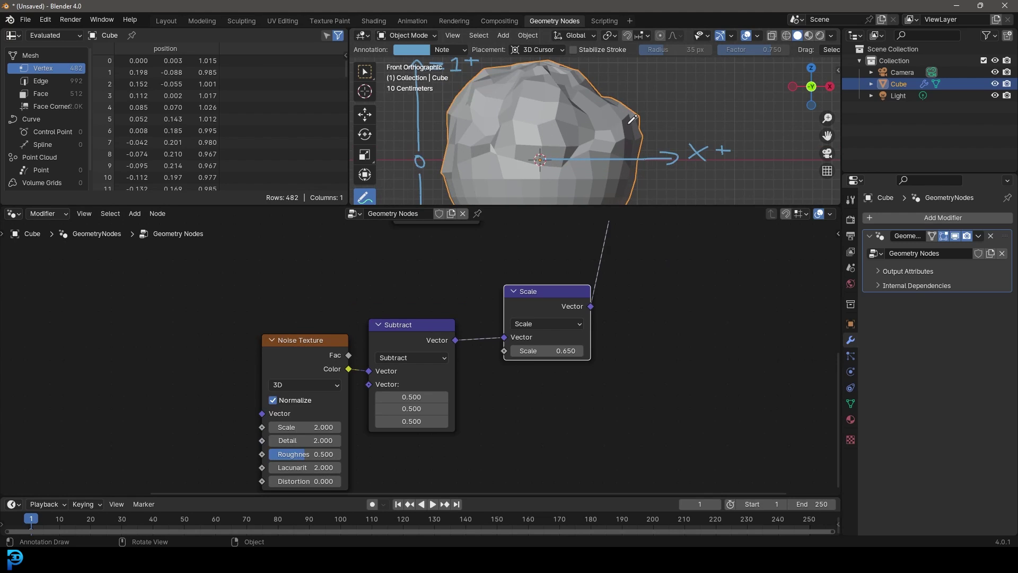
{"action": "left_click_drag", "start_coordinate": [679, 109], "coordinate": [671, 121]}
{"action": "middle_click_drag", "start_coordinate": [539, 114], "coordinate": [665, 151], "text": "shift"}
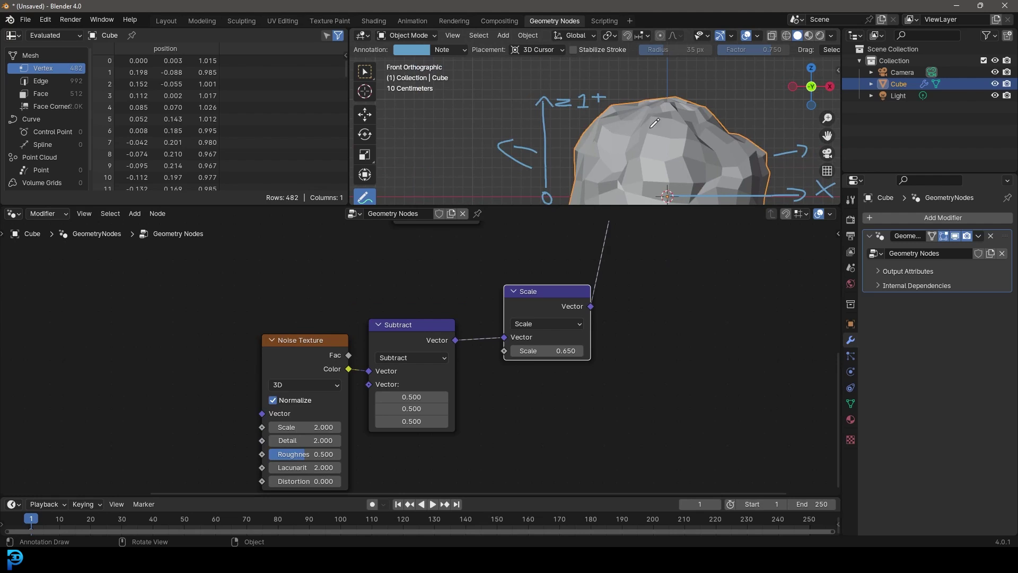
Add a Combine XYZ node and insert it into the link between the Scale node and Set Position's Offset.
{"action": "left_click_drag", "start_coordinate": [298, 345], "coordinate": [285, 351]}
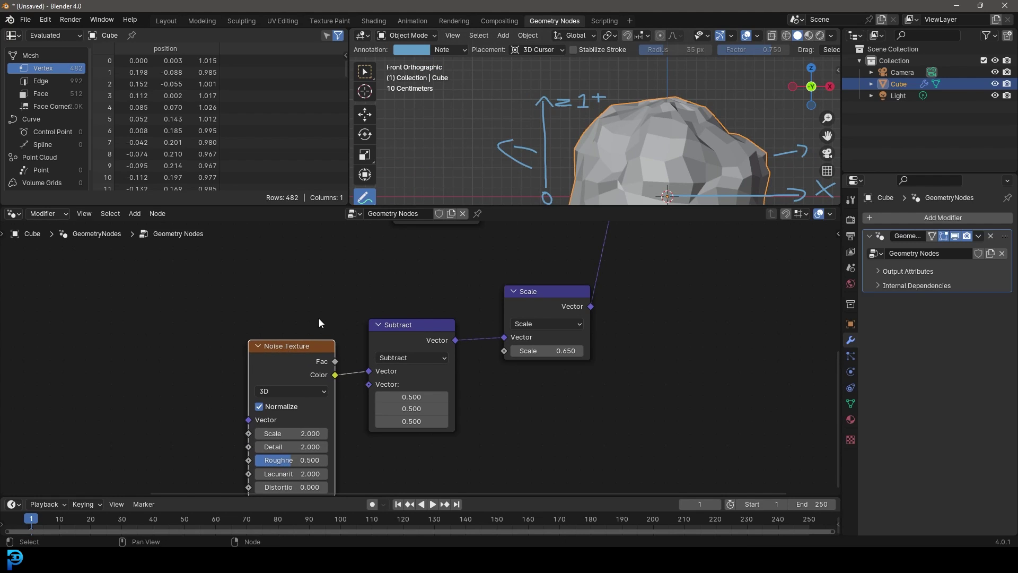
{"action": "scroll", "coordinate": [492, 356], "scroll_direction": "down", "scroll_amount": 2}
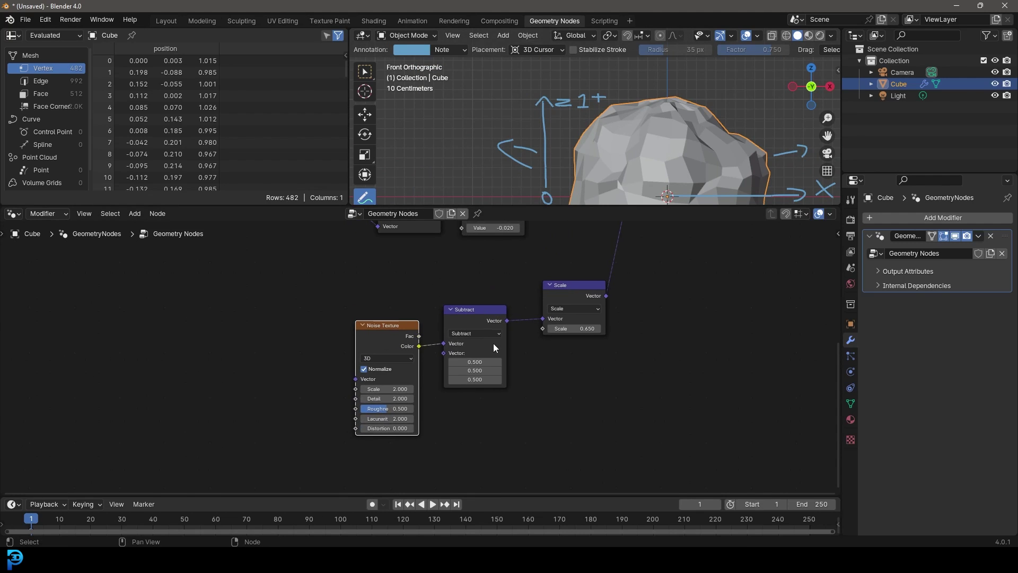
{"action": "scroll", "coordinate": [526, 295], "scroll_direction": "up", "scroll_amount": 2}
{"action": "key", "text": "shift+a"}
{"action": "left_click", "coordinate": [527, 292]}
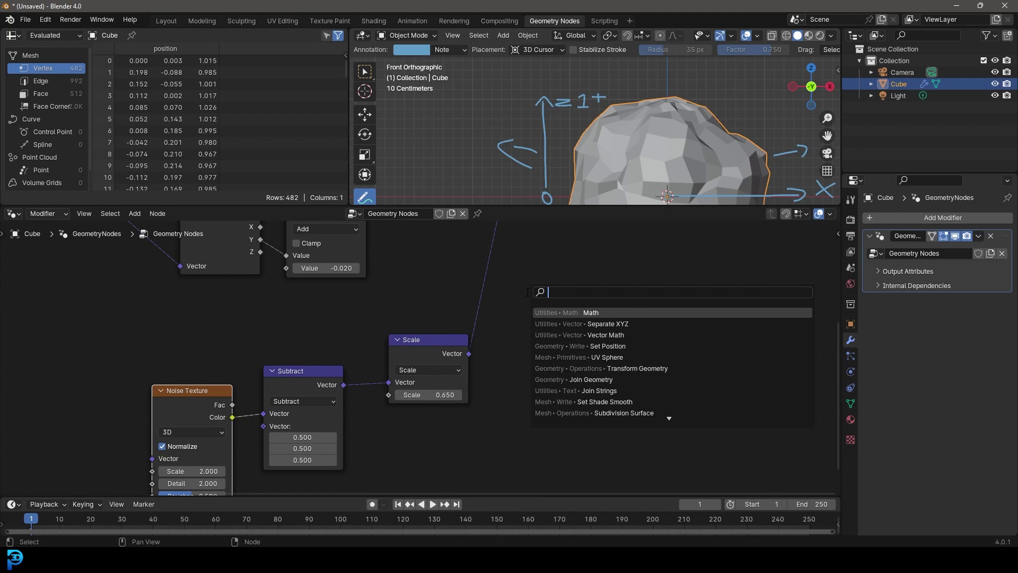
{"action": "type", "text": "combine"}
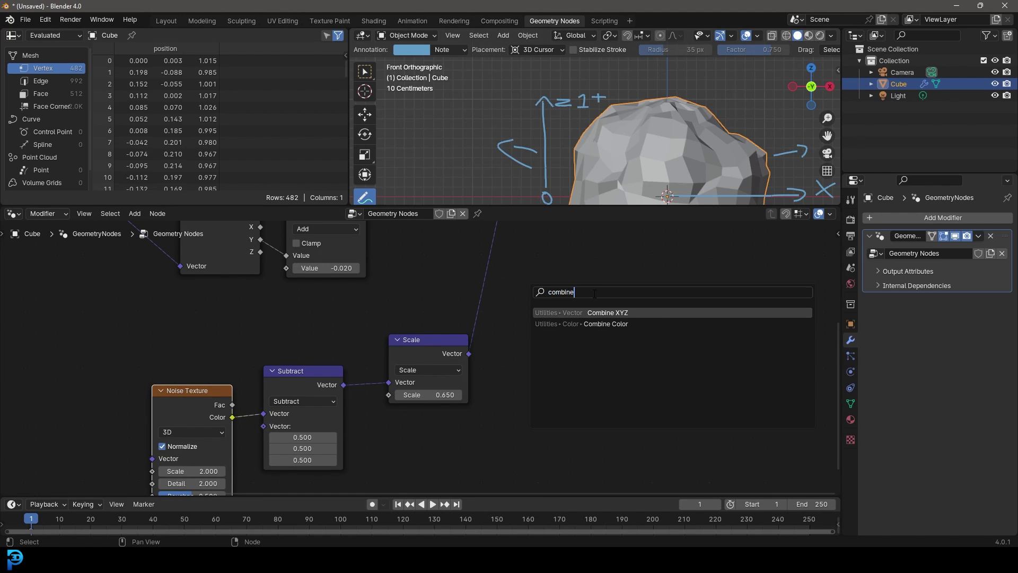
{"action": "left_click", "coordinate": [611, 313]}
{"action": "left_click", "coordinate": [516, 301]}
{"action": "left_click_drag", "start_coordinate": [410, 343], "coordinate": [388, 352]}
{"action": "left_click_drag", "start_coordinate": [549, 307], "coordinate": [485, 283]}
Move the Scale node's link from the Combine XYZ node's X input to its Z input.
{"action": "middle_click_drag", "start_coordinate": [535, 306], "coordinate": [448, 309]}
{"action": "scroll", "coordinate": [449, 309], "scroll_direction": "up", "scroll_amount": 3}
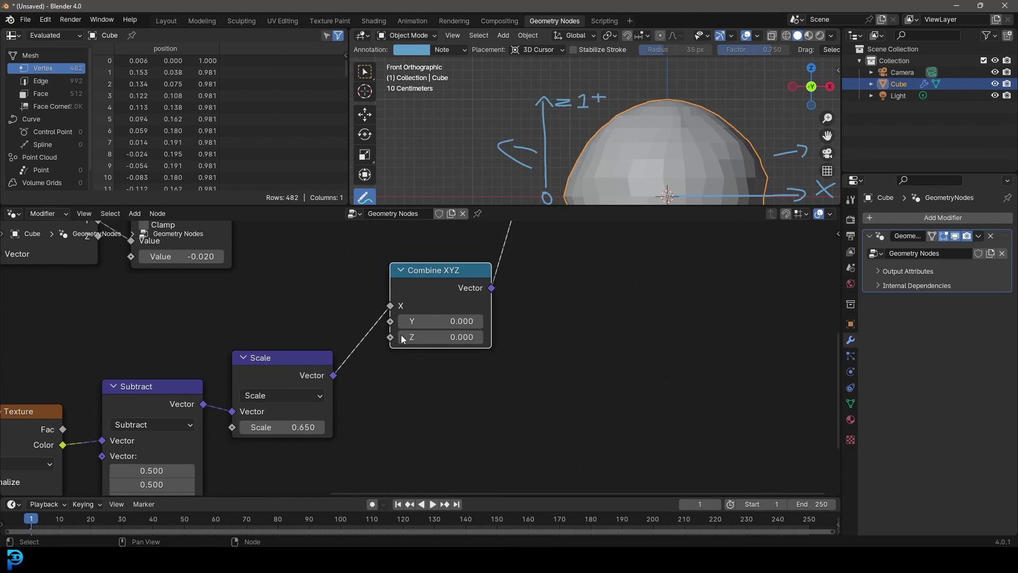
{"action": "left_click_drag", "start_coordinate": [390, 306], "coordinate": [394, 338]}
Select the Noise Texture, Subtract and Scale nodes, and set the Scale node's factor to 1.640.
{"action": "scroll", "coordinate": [134, 377], "scroll_direction": "down", "scroll_amount": 6}
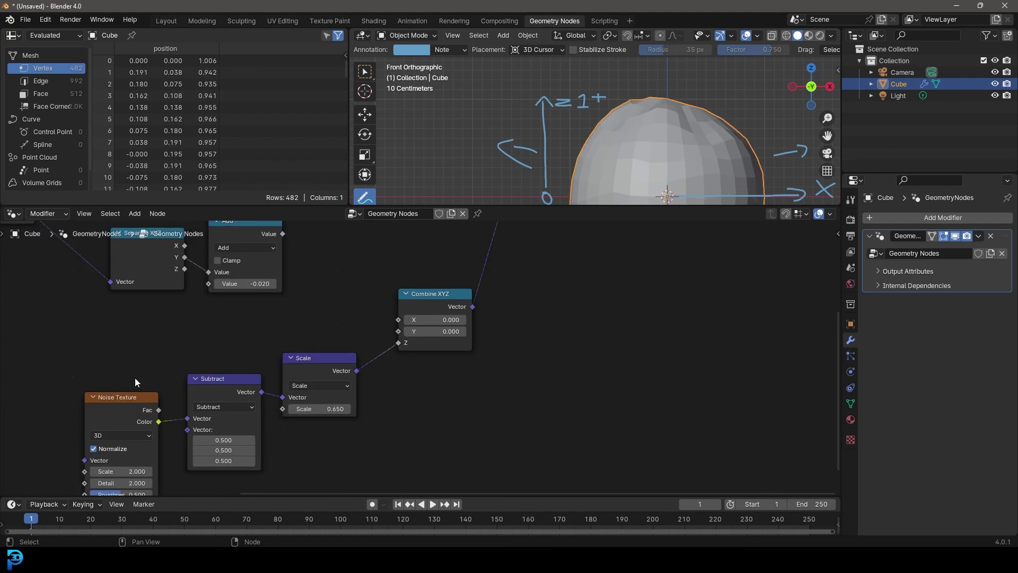
{"action": "middle_click_drag", "start_coordinate": [135, 377], "coordinate": [231, 333]}
{"action": "left_click_drag", "start_coordinate": [204, 310], "coordinate": [444, 412]}
{"action": "scroll", "coordinate": [634, 99], "scroll_direction": "down", "scroll_amount": 2}
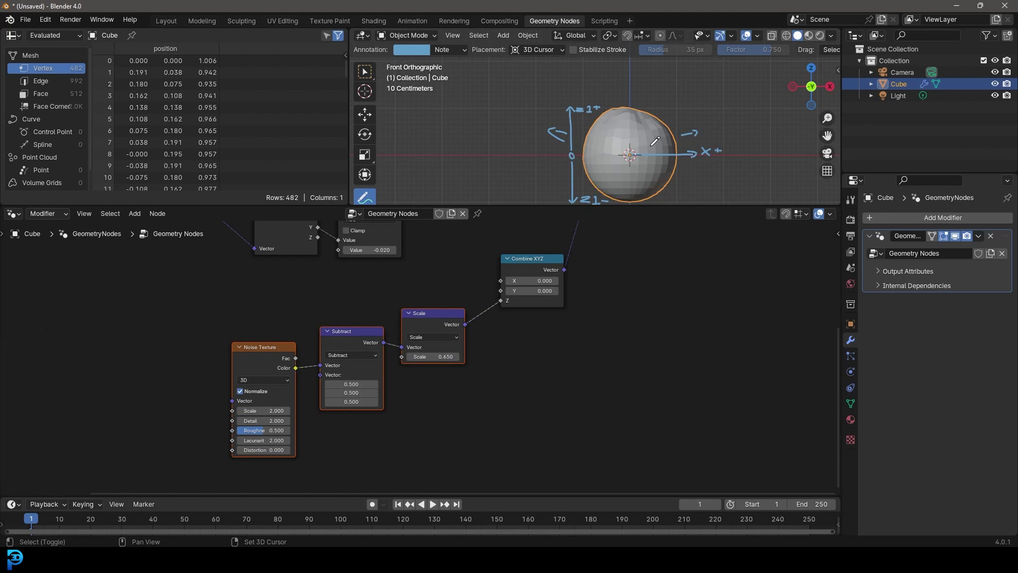
{"action": "scroll", "coordinate": [542, 313], "scroll_direction": "up", "scroll_amount": 1}
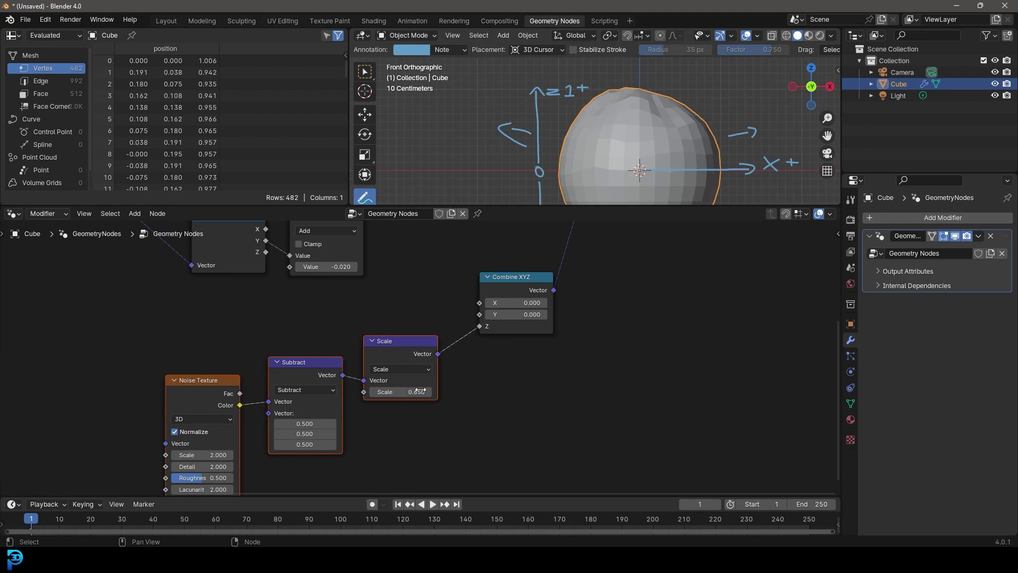
{"action": "left_click_drag", "start_coordinate": [403, 392], "coordinate": [440, 391]}
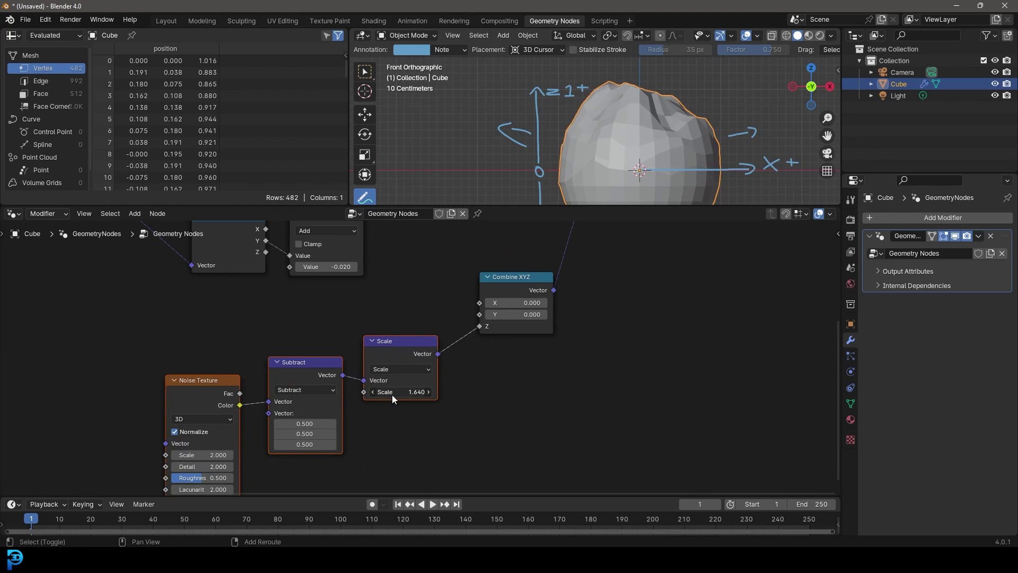
Switch the Noise Texture to 4D and try different W values, ending at 1.200.
{"action": "scroll", "coordinate": [627, 168], "scroll_direction": "down", "scroll_amount": 3}
{"action": "middle_click_drag", "start_coordinate": [223, 428], "coordinate": [366, 324]}
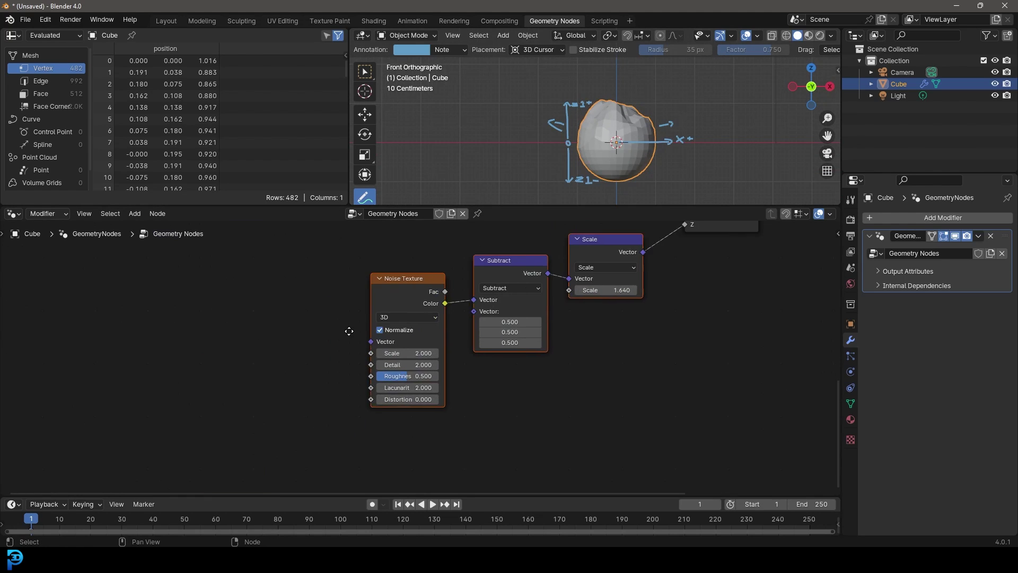
{"action": "scroll", "coordinate": [371, 318], "scroll_direction": "up", "scroll_amount": 2}
{"action": "left_click", "coordinate": [386, 302]}
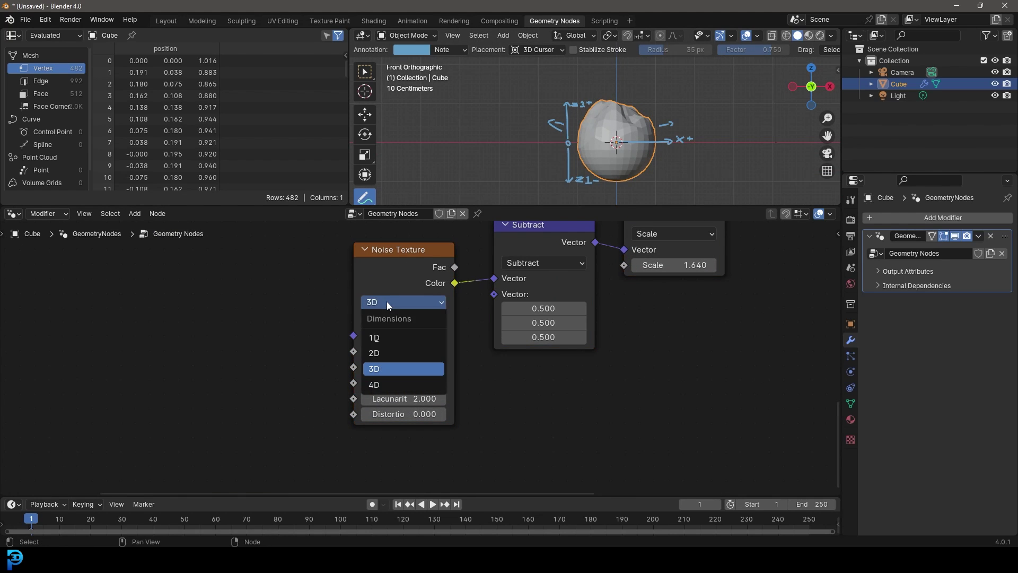
{"action": "left_click", "coordinate": [377, 385]}
{"action": "scroll", "coordinate": [383, 293], "scroll_direction": "up", "scroll_amount": 1}
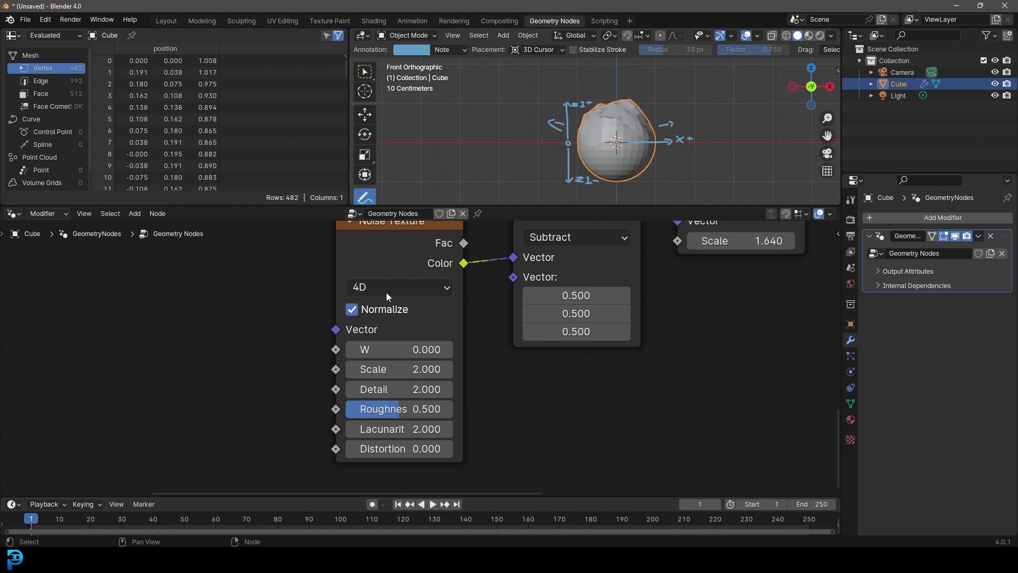
{"action": "left_click", "coordinate": [403, 350]}
{"action": "type", "text": "5"}
{"action": "key", "text": "Return"}
{"action": "left_click_drag", "start_coordinate": [430, 349], "coordinate": [283, 325]}
Add a Scene Time node with its Frame output feeding the Noise Texture's W input, and preview the animation.
{"action": "scroll", "coordinate": [597, 117], "scroll_direction": "up", "scroll_amount": 2}
{"action": "scroll", "coordinate": [431, 336], "scroll_direction": "up", "scroll_amount": 2}
{"action": "type", "text": "fram"}
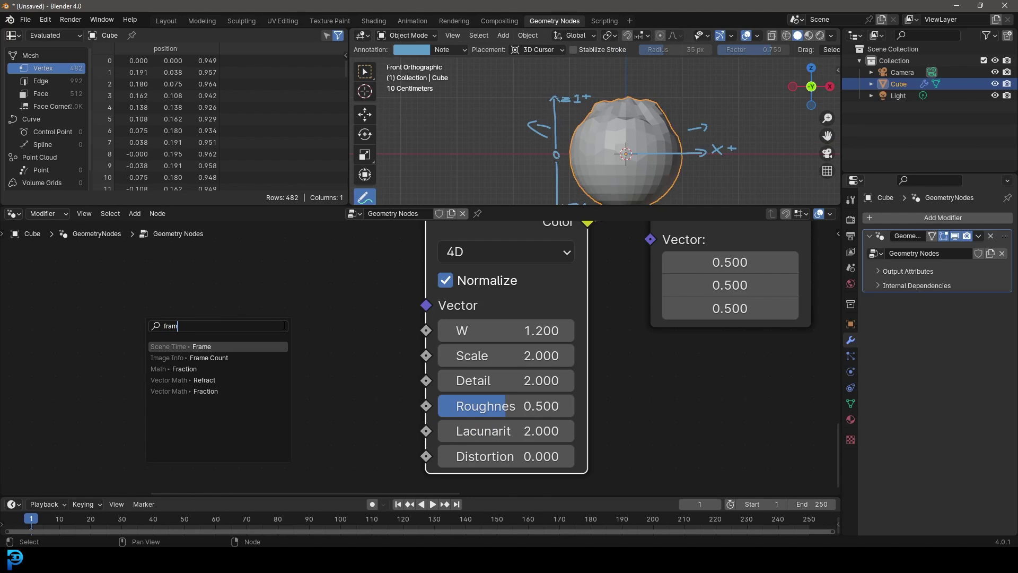
{"action": "left_click", "coordinate": [174, 346]}
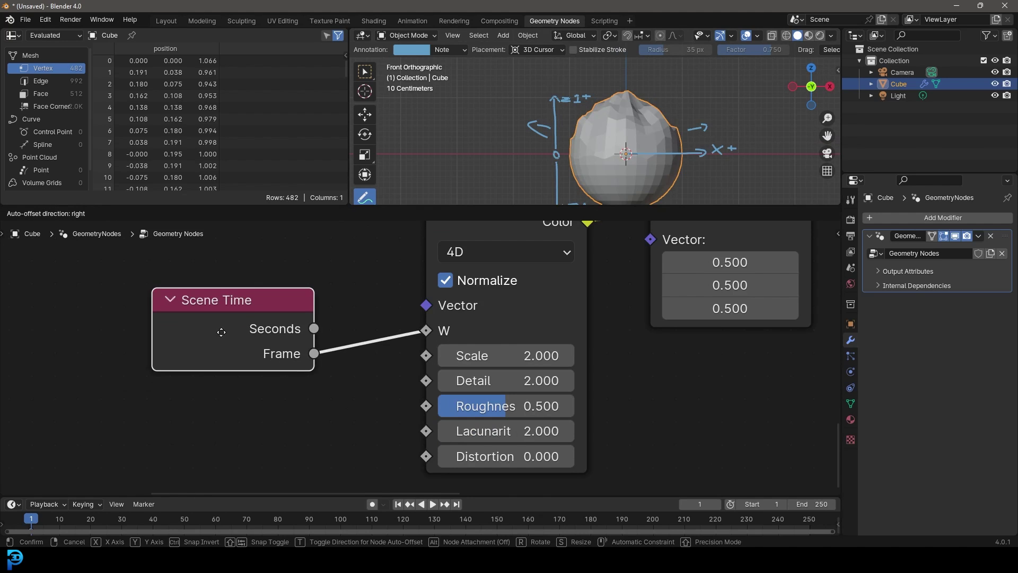
{"action": "left_click", "coordinate": [212, 347]}
{"action": "key", "text": "space"}
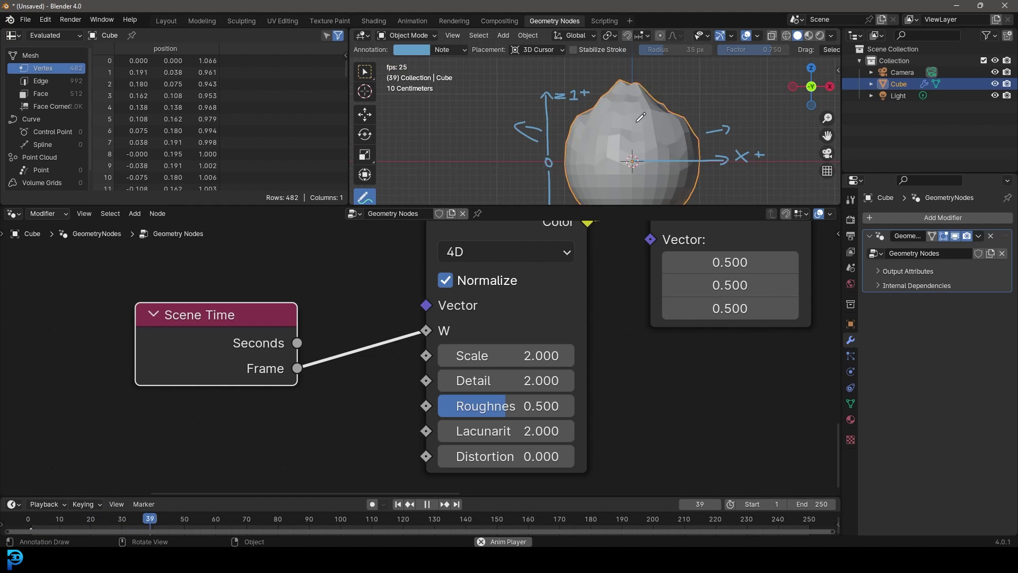
{"action": "key", "text": "space"}
Move Scene Time away from the Noise Texture and insert a Math node into the Frame-to-W link.
{"action": "middle_click_drag", "start_coordinate": [250, 419], "coordinate": [350, 404]}
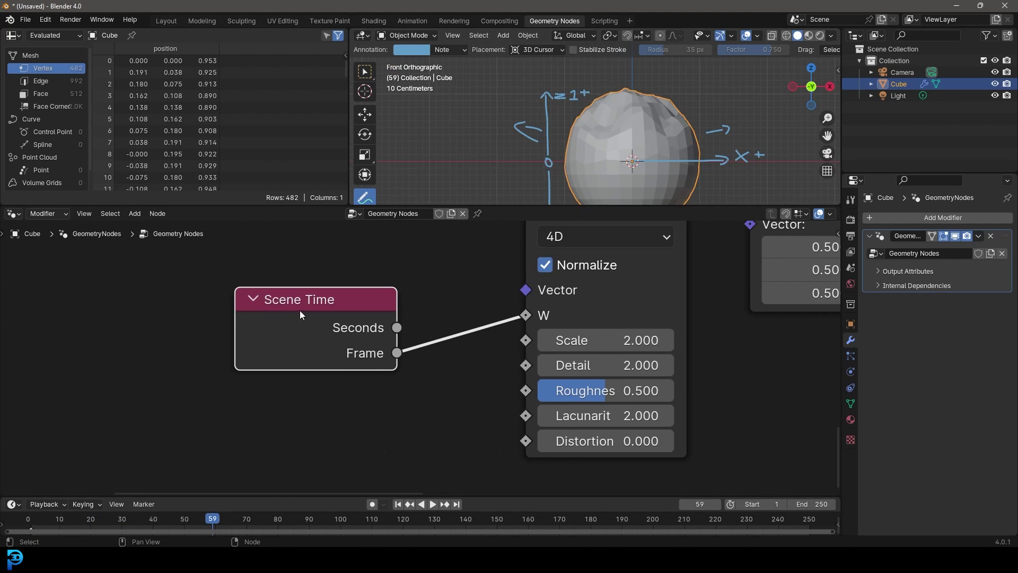
{"action": "left_click_drag", "start_coordinate": [295, 312], "coordinate": [223, 359]}
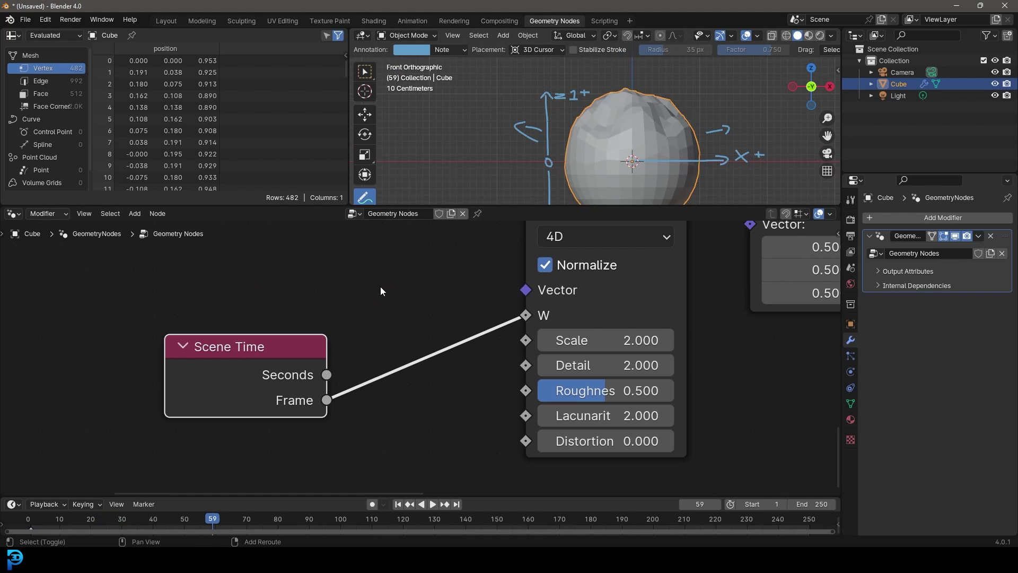
{"action": "key", "text": "shift+a"}
{"action": "type", "text": "math"}
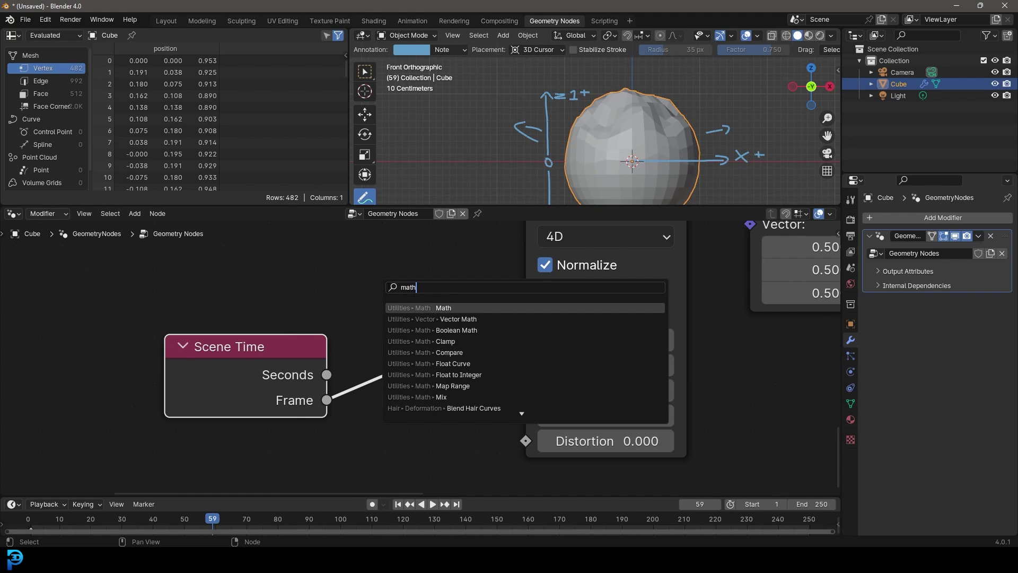
{"action": "left_click", "coordinate": [460, 307]}
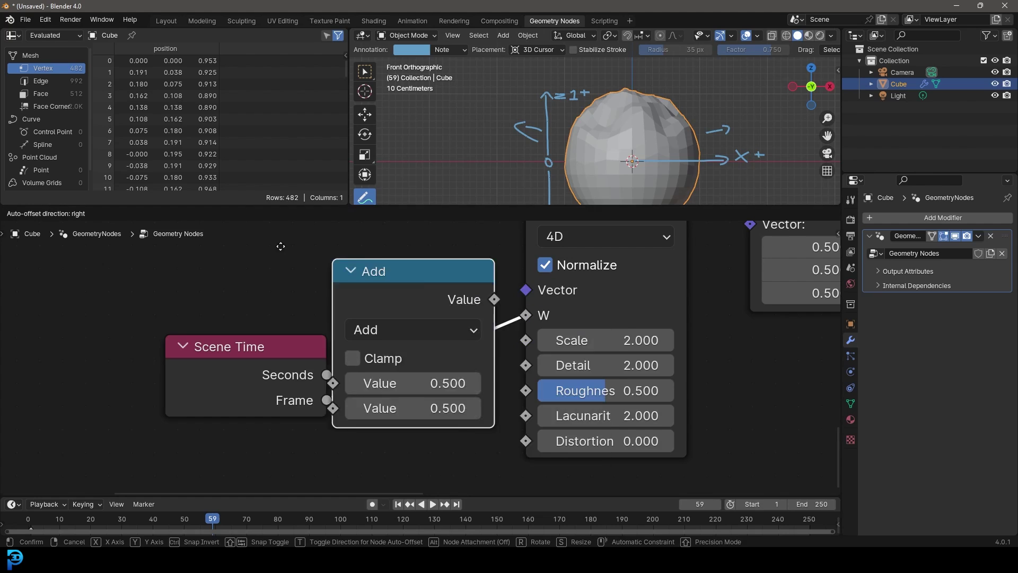
{"action": "left_click", "coordinate": [445, 333]}
{"action": "middle_click_drag", "start_coordinate": [446, 333], "coordinate": [378, 336]}
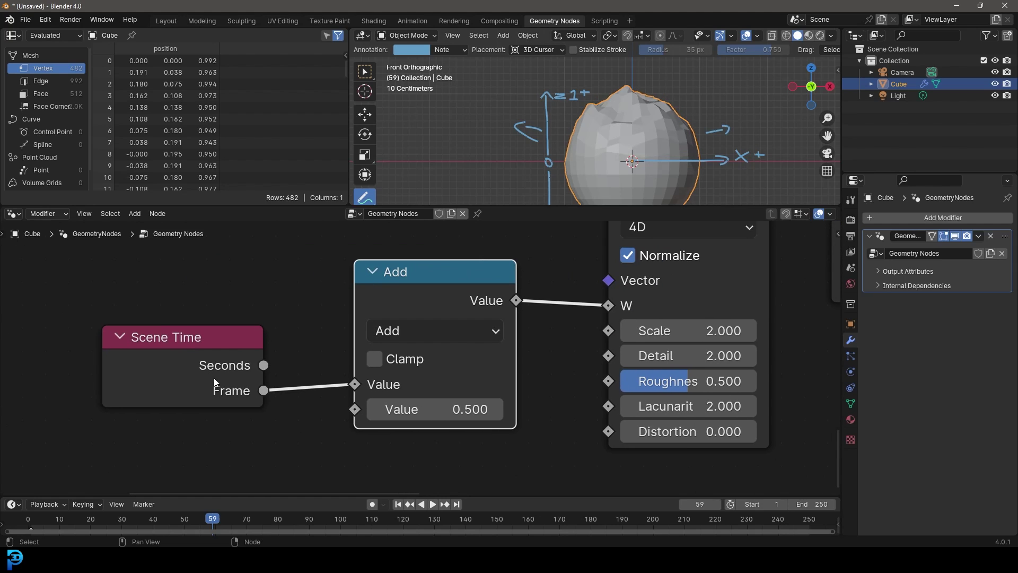
Set the Math node to Multiply with a value of 0.01 and play the animation.
{"action": "left_click", "coordinate": [423, 329]}
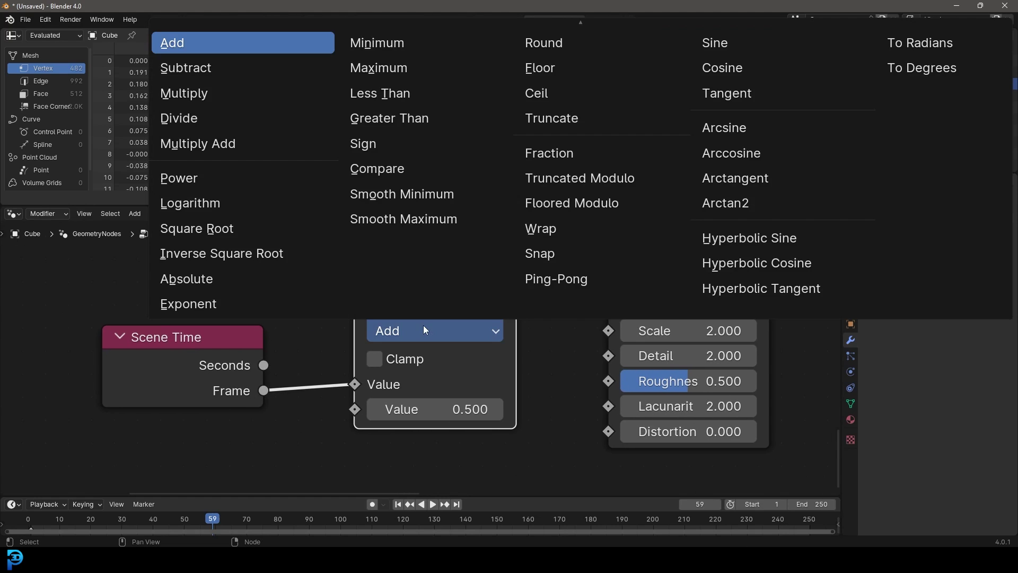
{"action": "left_click", "coordinate": [211, 94]}
{"action": "left_click", "coordinate": [456, 407]}
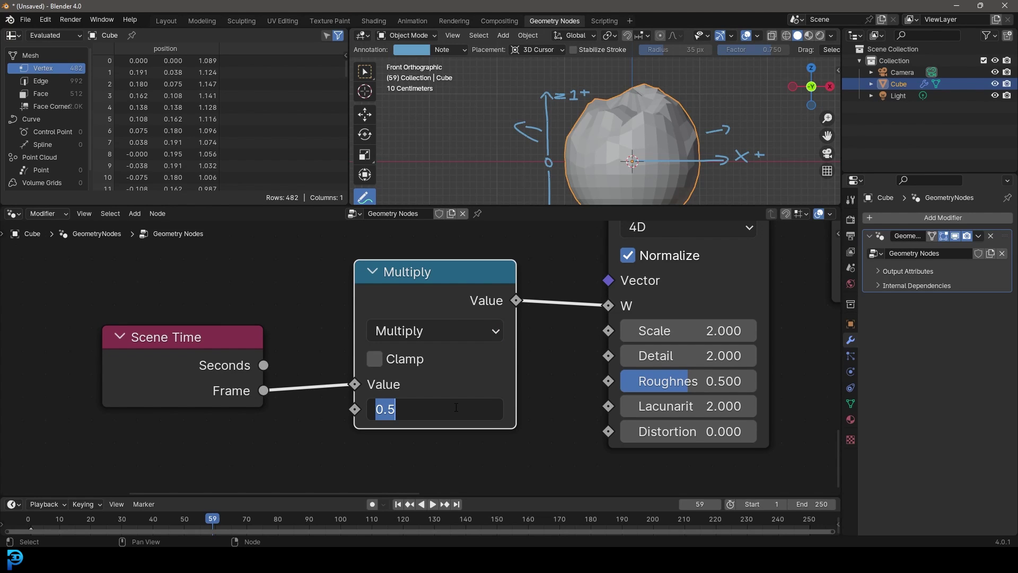
{"action": "type", "text": ".01"}
{"action": "key", "text": "Return"}
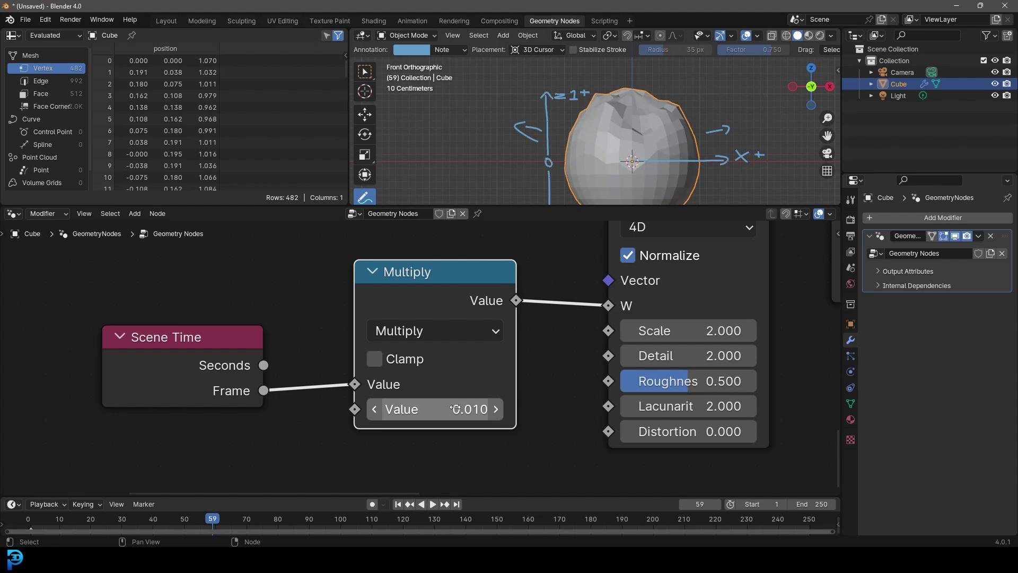
{"action": "key", "text": "space"}
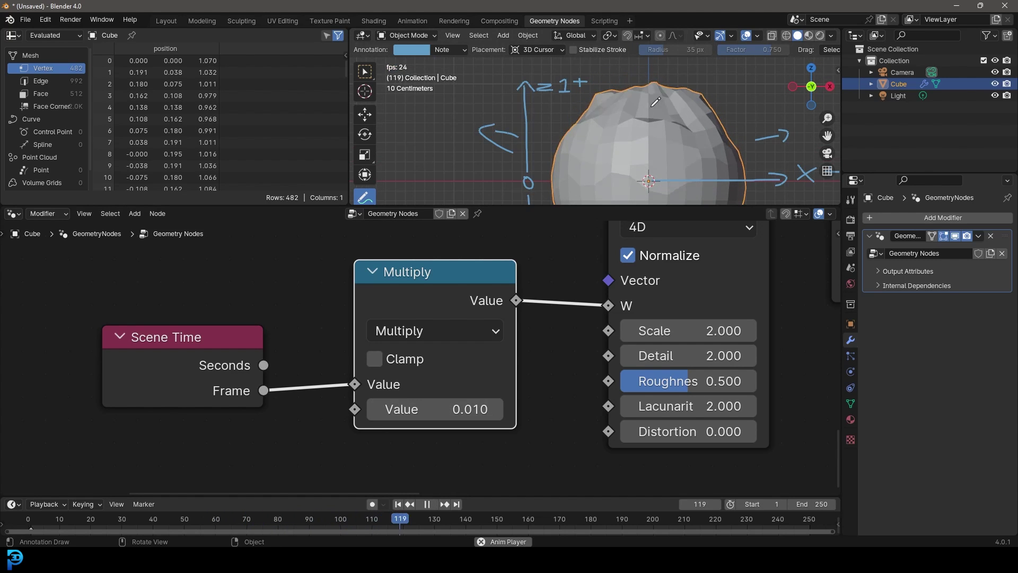
Set the Noise Texture's scale to 2.200 and the Scale node's factor to 3.440.
{"action": "scroll", "coordinate": [598, 379], "scroll_direction": "down", "scroll_amount": 3}
{"action": "middle_click_drag", "start_coordinate": [677, 352], "coordinate": [415, 368]}
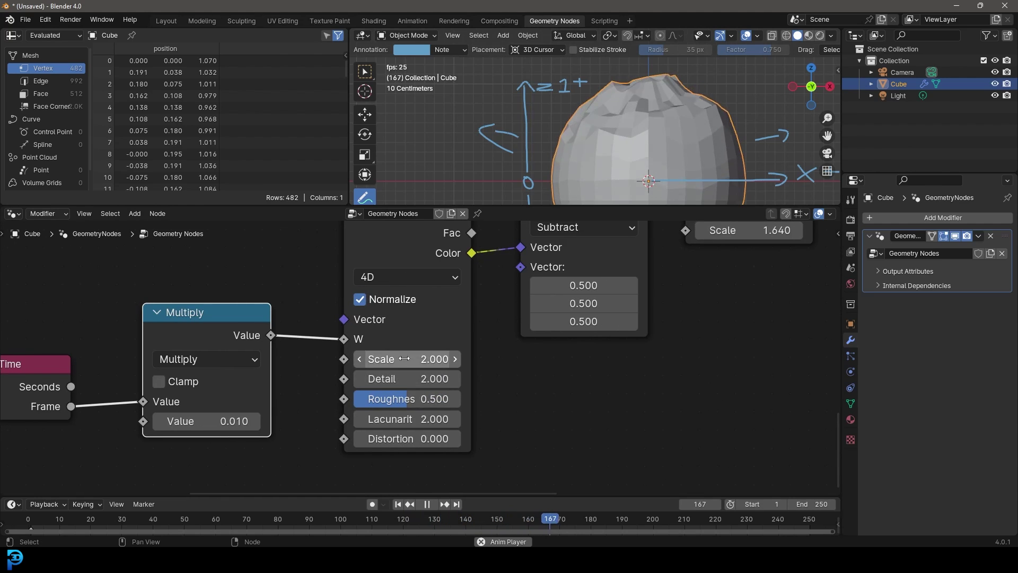
{"action": "middle_click_drag", "start_coordinate": [555, 343], "coordinate": [441, 396]}
{"action": "left_click_drag", "start_coordinate": [305, 411], "coordinate": [308, 411]}
{"action": "middle_click_drag", "start_coordinate": [626, 359], "coordinate": [569, 403]}
{"action": "left_click_drag", "start_coordinate": [575, 326], "coordinate": [583, 326]}
{"action": "left_click_drag", "start_coordinate": [571, 242], "coordinate": [569, 269]}
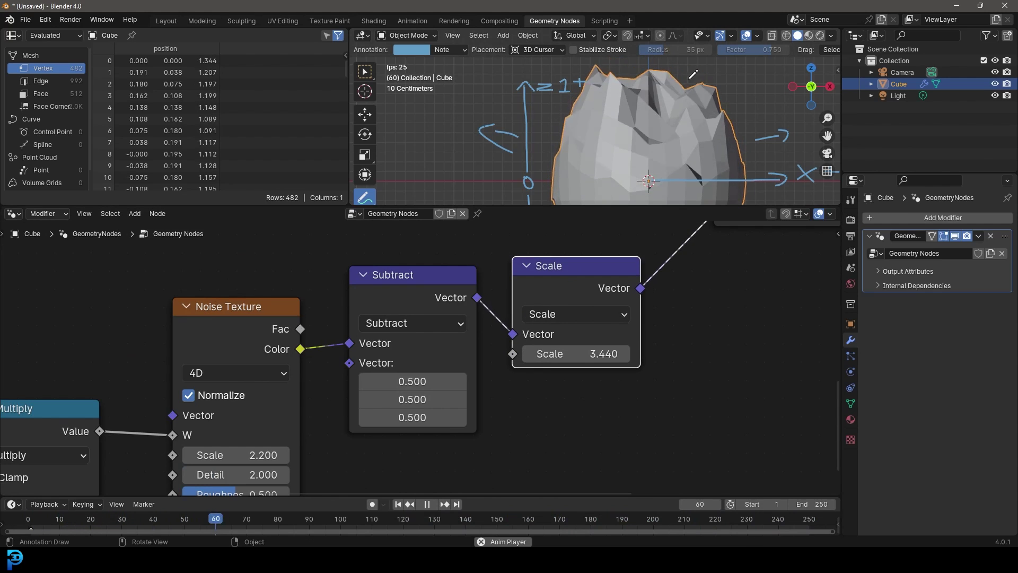
Examine the animated deformation of the sphere in perspective and front view, and look over the noise node chain.
{"action": "scroll", "coordinate": [652, 133], "scroll_direction": "down", "scroll_amount": 3}
{"action": "middle_click_drag", "start_coordinate": [652, 133], "coordinate": [663, 143]}
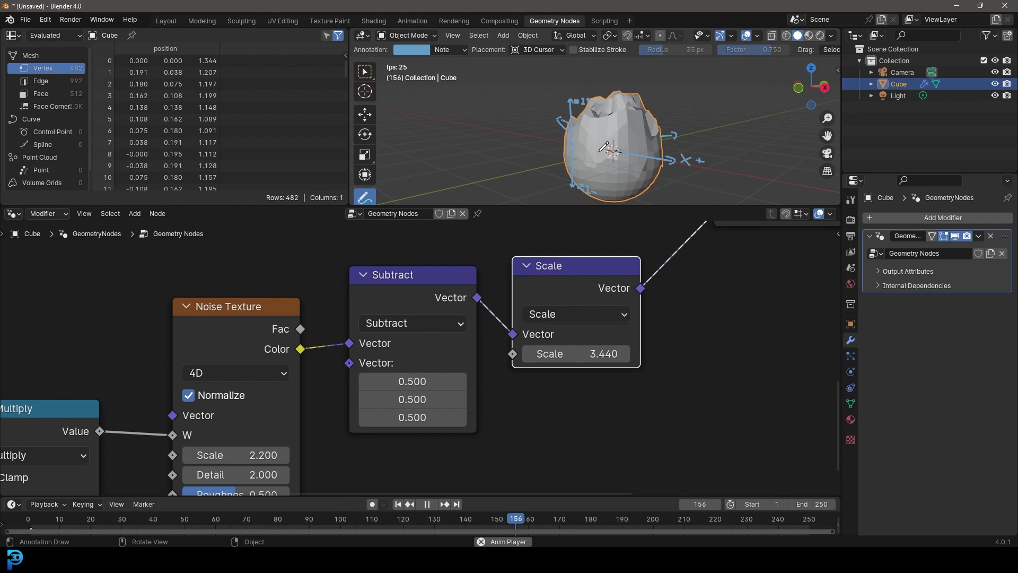
{"action": "key", "text": "KP_1"}
{"action": "scroll", "coordinate": [604, 144], "scroll_direction": "up", "scroll_amount": 3}
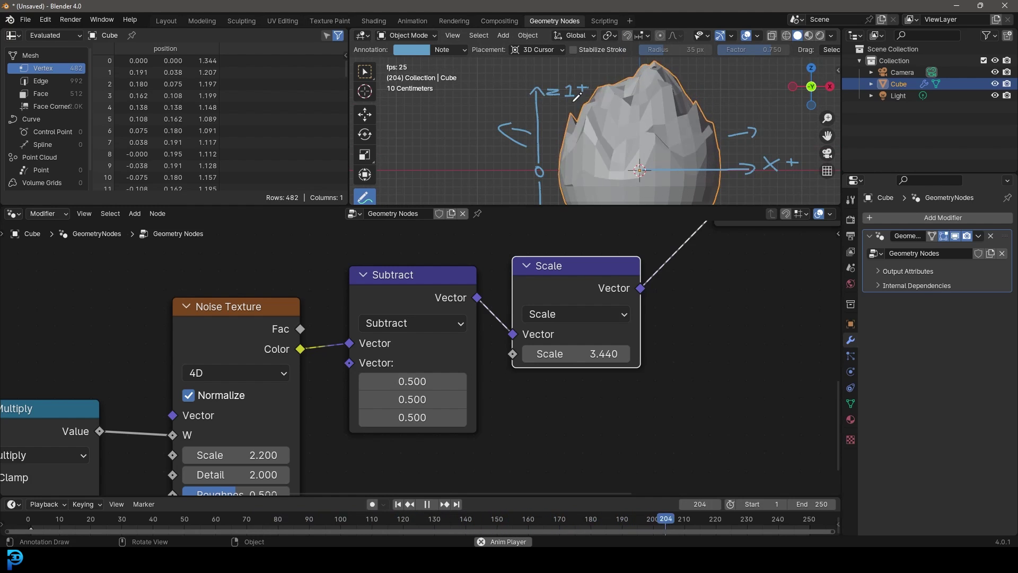
{"action": "scroll", "coordinate": [580, 109], "scroll_direction": "down", "scroll_amount": 2}
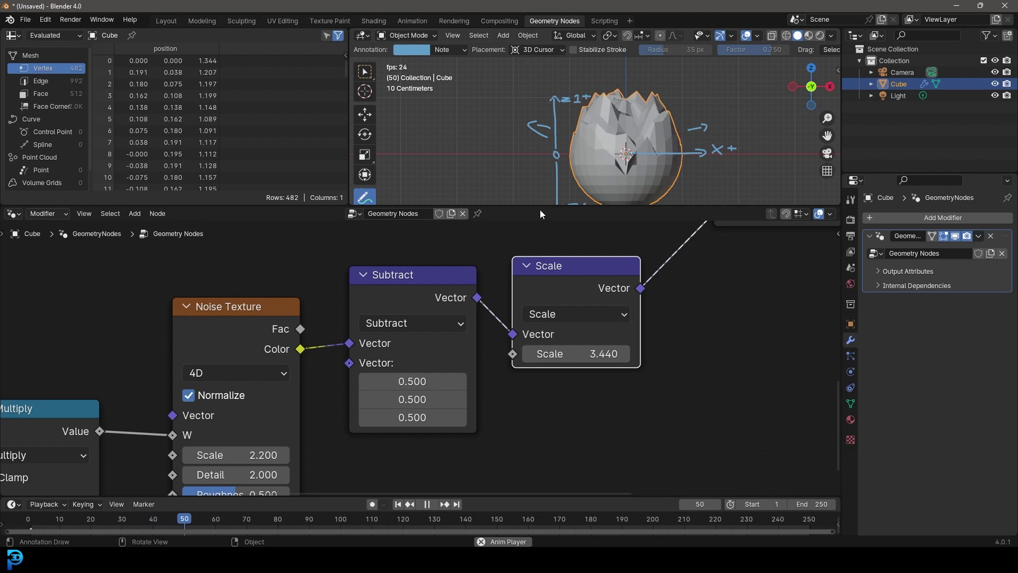
{"action": "left_click_drag", "start_coordinate": [540, 209], "coordinate": [540, 292]}
{"action": "scroll", "coordinate": [584, 462], "scroll_direction": "down", "scroll_amount": 5}
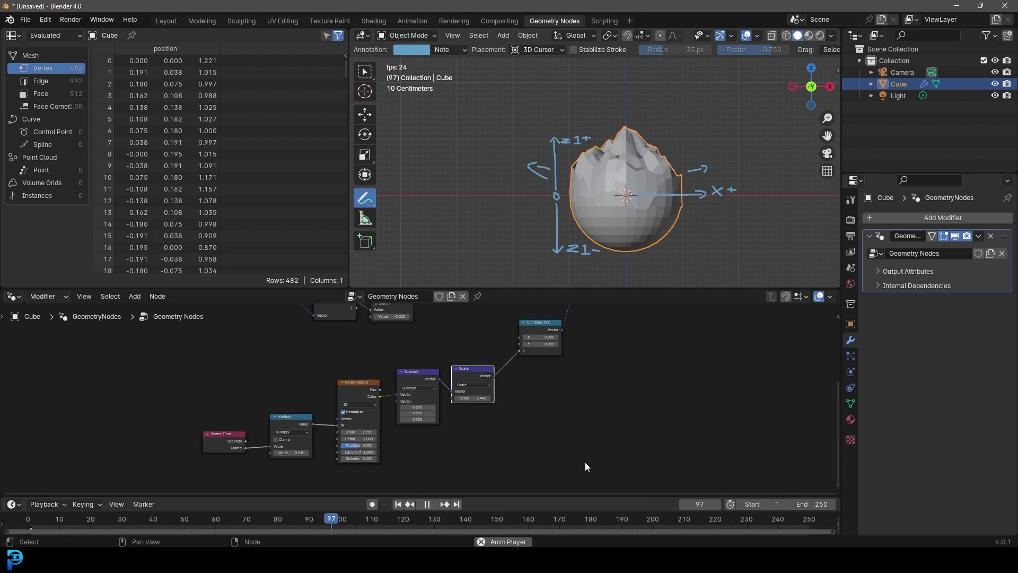
{"action": "middle_click_drag", "start_coordinate": [489, 461], "coordinate": [432, 508]}
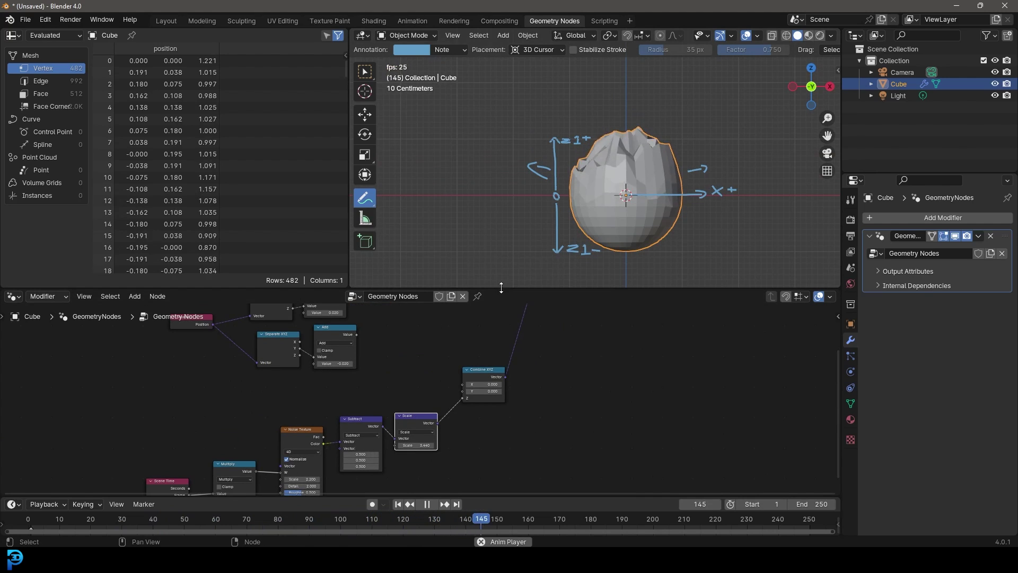
Enlarge the node editor and combine the nodes from Scene Time through Combine XYZ into one node group.
{"action": "left_click_drag", "start_coordinate": [501, 288], "coordinate": [498, 100]}
{"action": "scroll", "coordinate": [416, 312], "scroll_direction": "up", "scroll_amount": 4}
{"action": "middle_click_drag", "start_coordinate": [358, 356], "coordinate": [415, 298]}
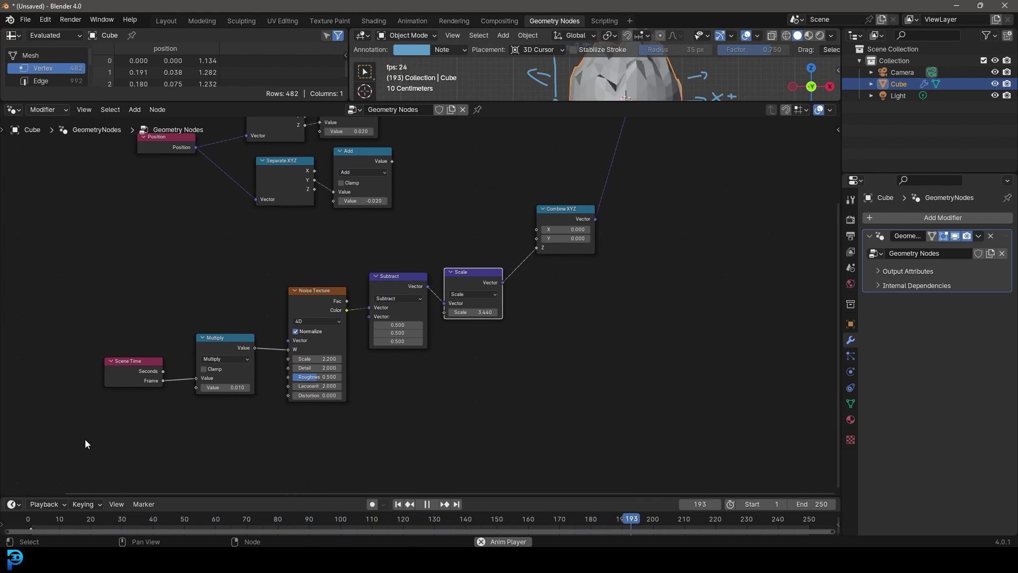
{"action": "left_click_drag", "start_coordinate": [86, 444], "coordinate": [596, 228]}
{"action": "scroll", "coordinate": [596, 228], "scroll_direction": "down", "scroll_amount": 2}
{"action": "key", "text": "g"}
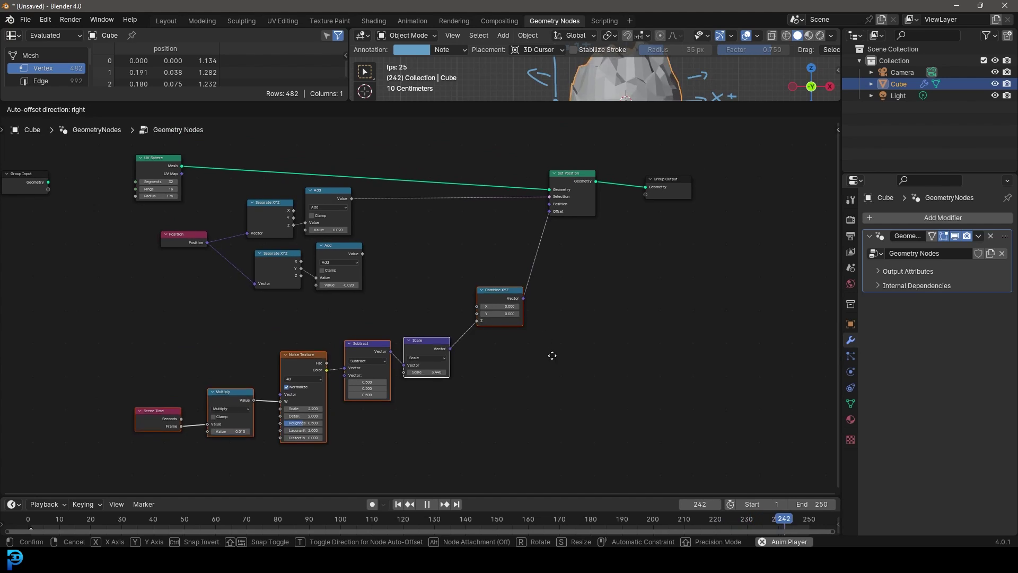
{"action": "left_click", "coordinate": [574, 324]}
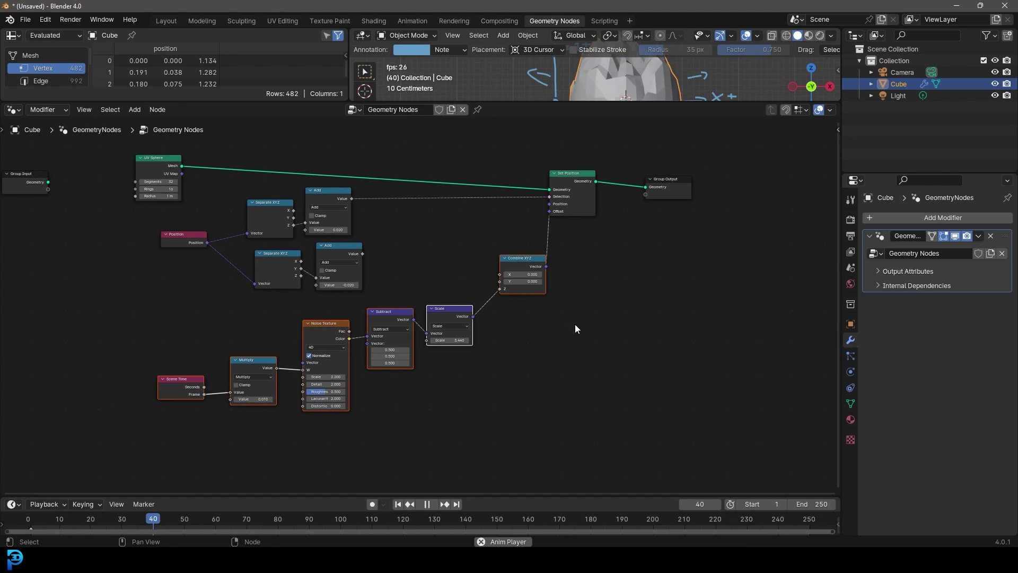
{"action": "key", "text": "ctrl+g"}
{"action": "key", "text": "Tab"}
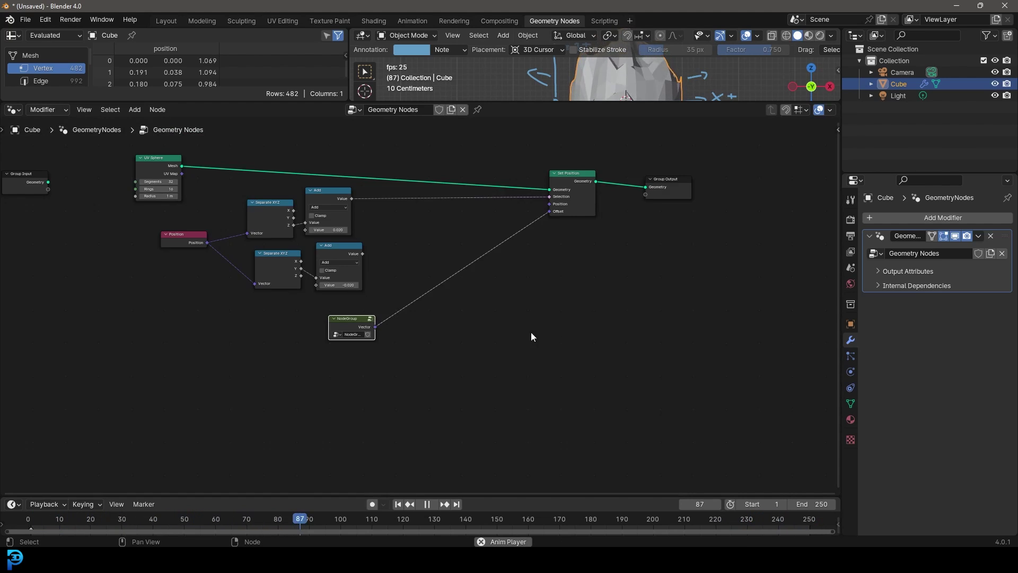
Place the node group beside Set Position and delete the unused second Separate XYZ and Add nodes.
{"action": "left_click_drag", "start_coordinate": [326, 325], "coordinate": [505, 194]}
{"action": "middle_click_drag", "start_coordinate": [505, 194], "coordinate": [576, 276]}
{"action": "scroll", "coordinate": [419, 297], "scroll_direction": "up", "scroll_amount": 3}
{"action": "left_click_drag", "start_coordinate": [488, 418], "coordinate": [258, 344]}
{"action": "key", "text": "x"}
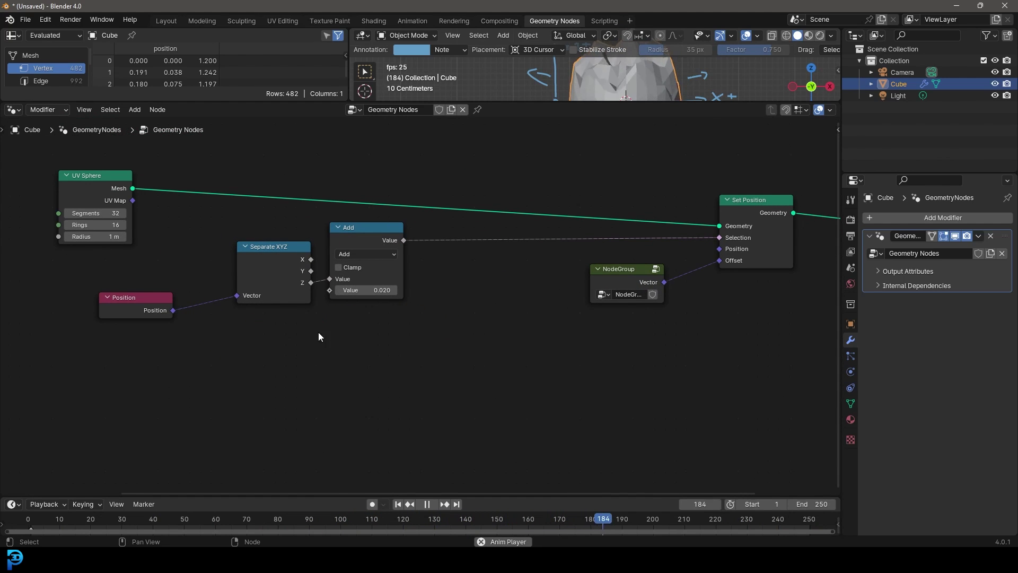
Move the Position, Separate XYZ and Add nodes as well as the UV Sphere closer to Set Position.
{"action": "left_click_drag", "start_coordinate": [377, 261], "coordinate": [377, 262]}
{"action": "key", "text": "g"}
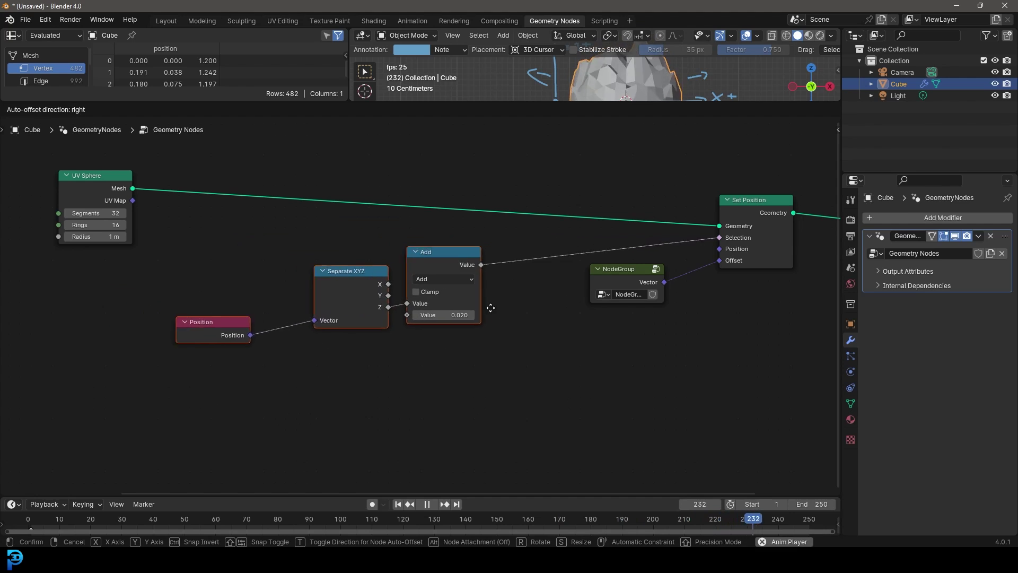
{"action": "left_click", "coordinate": [525, 302]}
{"action": "scroll", "coordinate": [428, 265], "scroll_direction": "up", "scroll_amount": 1}
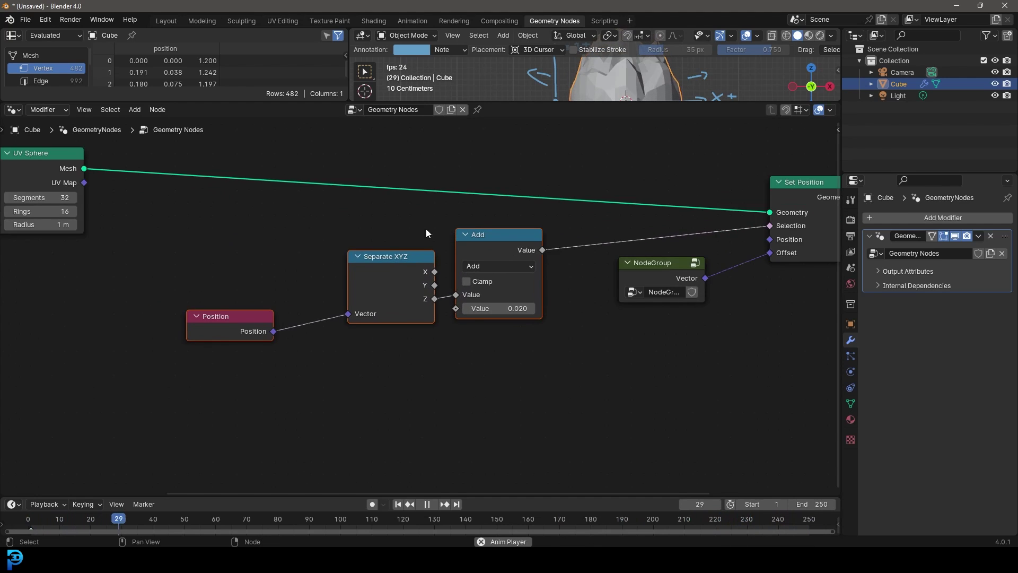
{"action": "scroll", "coordinate": [428, 232], "scroll_direction": "down", "scroll_amount": 2}
{"action": "middle_click_drag", "start_coordinate": [428, 232], "coordinate": [453, 311]}
{"action": "left_click_drag", "start_coordinate": [161, 255], "coordinate": [508, 229]}
{"action": "middle_click_drag", "start_coordinate": [584, 274], "coordinate": [317, 271]}
{"action": "left_click_drag", "start_coordinate": [607, 284], "coordinate": [574, 278]}
Arrange the node group and the Add, Separate XYZ and Position nodes compactly in front of Set Position.
{"action": "middle_click_drag", "start_coordinate": [292, 359], "coordinate": [364, 340]}
{"action": "scroll", "coordinate": [394, 322], "scroll_direction": "up", "scroll_amount": 4}
{"action": "left_click_drag", "start_coordinate": [432, 315], "coordinate": [469, 327]}
{"action": "left_click_drag", "start_coordinate": [274, 284], "coordinate": [347, 283]}
{"action": "left_click_drag", "start_coordinate": [178, 307], "coordinate": [261, 296]}
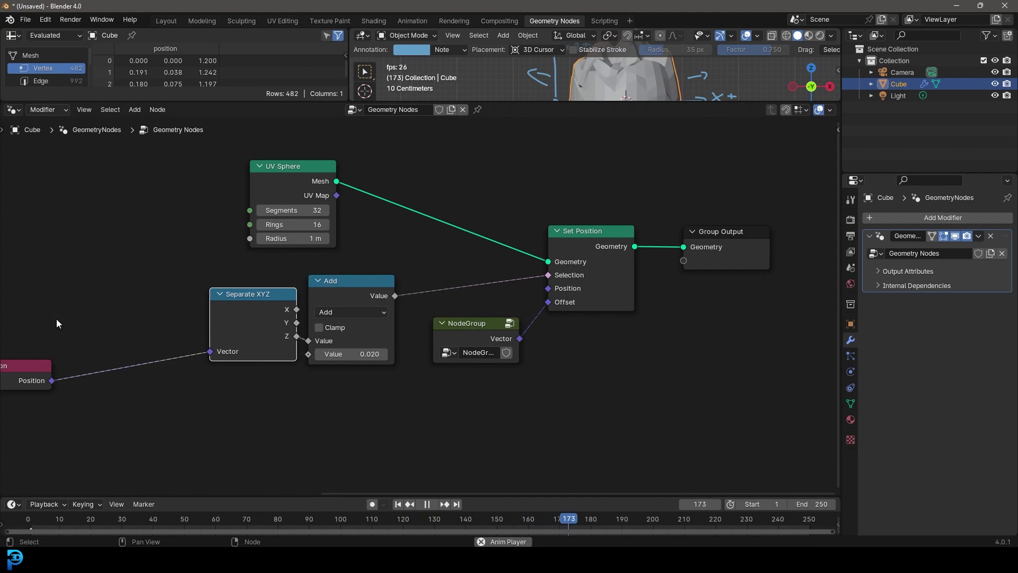
{"action": "left_click_drag", "start_coordinate": [42, 366], "coordinate": [177, 329]}
{"action": "left_click_drag", "start_coordinate": [470, 330], "coordinate": [473, 339]}
{"action": "left_click_drag", "start_coordinate": [584, 230], "coordinate": [585, 216]}
Reposition the UV Sphere node slightly, and shift the Position, Separate XYZ and Add nodes together as a group.
{"action": "scroll", "coordinate": [242, 154], "scroll_direction": "up", "scroll_amount": 1}
{"action": "scroll", "coordinate": [243, 154], "scroll_direction": "up", "scroll_amount": 2}
{"action": "middle_click_drag", "start_coordinate": [243, 154], "coordinate": [368, 247]}
{"action": "left_click_drag", "start_coordinate": [365, 240], "coordinate": [353, 227]}
{"action": "middle_click_drag", "start_coordinate": [553, 396], "coordinate": [525, 271]}
{"action": "left_click_drag", "start_coordinate": [459, 461], "coordinate": [97, 259]}
{"action": "mouse_move", "coordinate": [253, 318]}
{"action": "left_mouse_down"}
{"action": "mouse_move", "coordinate": [262, 318]}
{"action": "mouse_move", "coordinate": [247, 314]}
{"action": "left_mouse_up"}
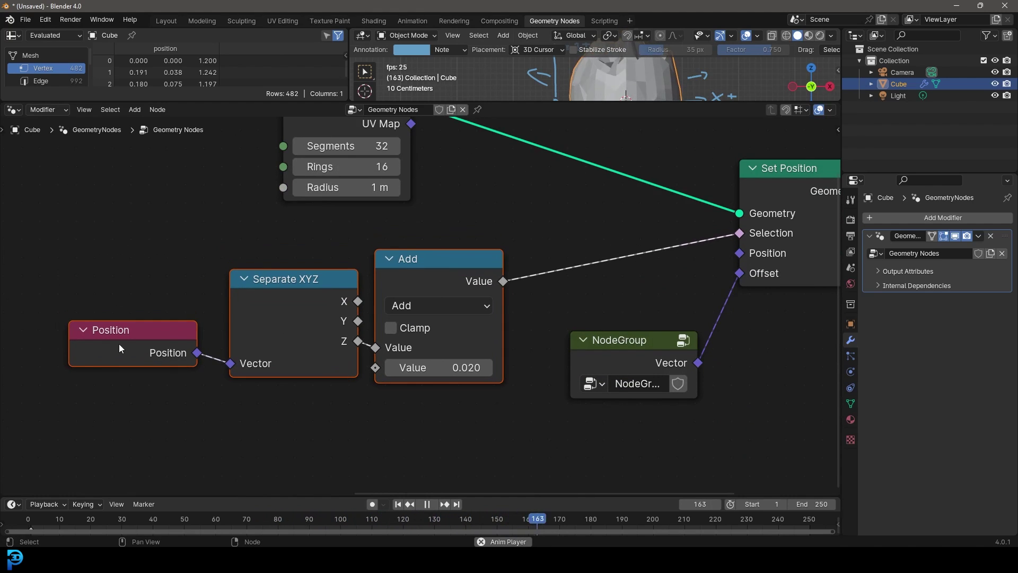
Enlarge the 3D viewport, annotate a small circle at the sphere's centre and a vertical line below it, and stop playback.
{"action": "middle_click_drag", "start_coordinate": [612, 172], "coordinate": [623, 150], "text": "ctrl"}
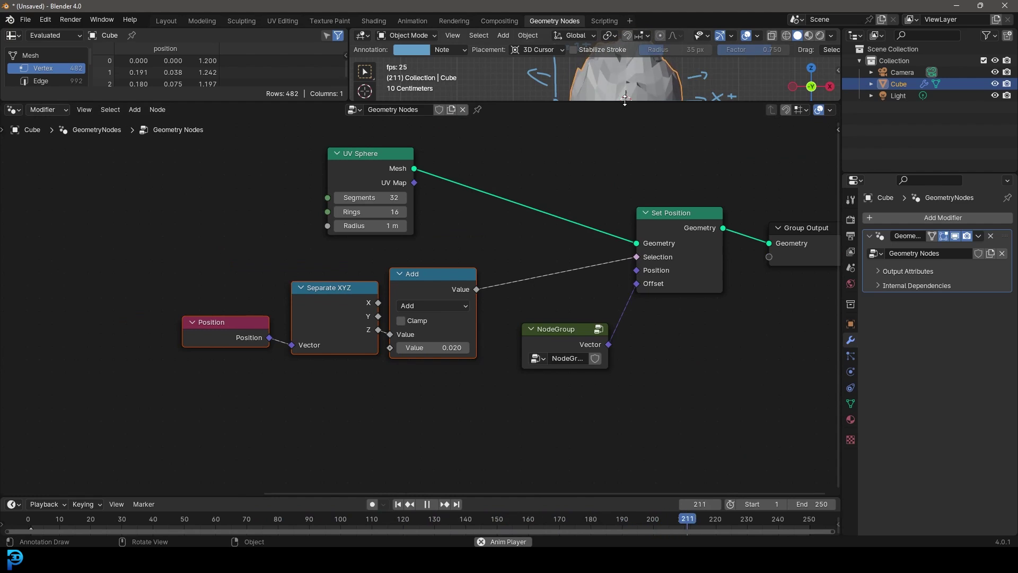
{"action": "left_click_drag", "start_coordinate": [625, 100], "coordinate": [625, 260]}
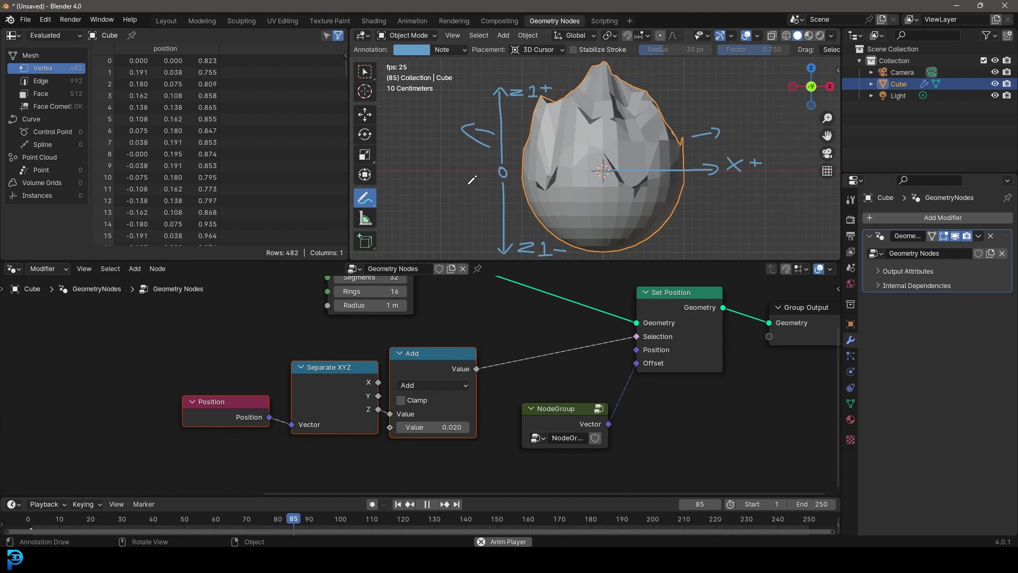
{"action": "middle_click_drag", "start_coordinate": [468, 184], "coordinate": [551, 191], "text": "shift"}
{"action": "scroll", "coordinate": [551, 191], "scroll_direction": "up", "scroll_amount": 1}
{"action": "left_click_drag", "start_coordinate": [697, 179], "coordinate": [697, 186]}
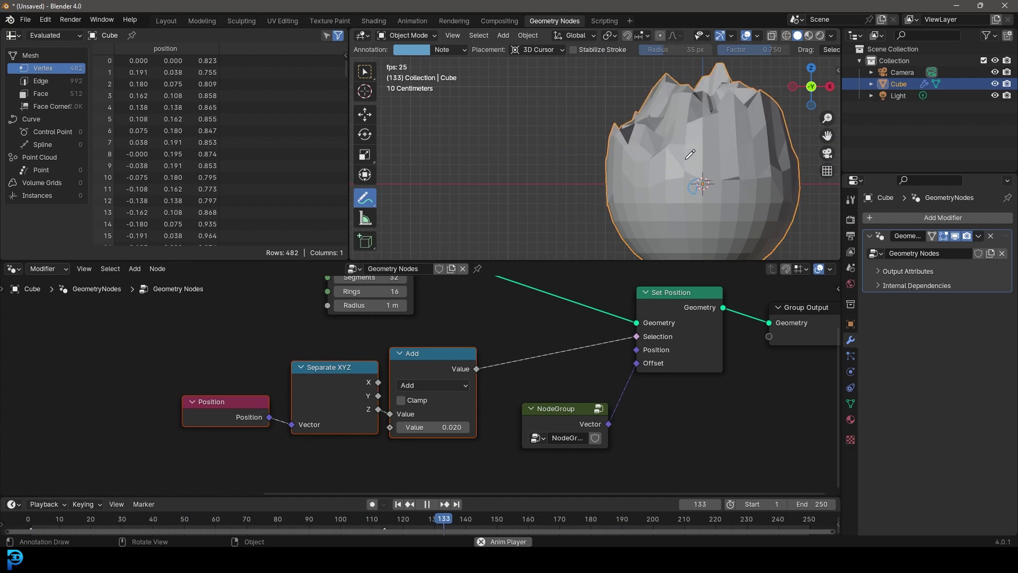
{"action": "left_click_drag", "start_coordinate": [699, 208], "coordinate": [698, 253]}
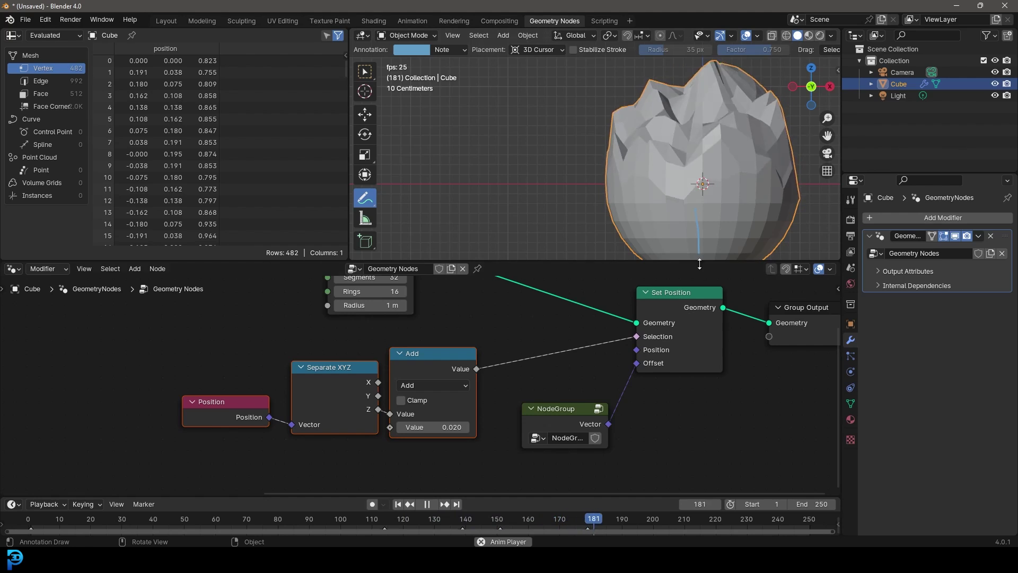
{"action": "key", "text": "Escape"}
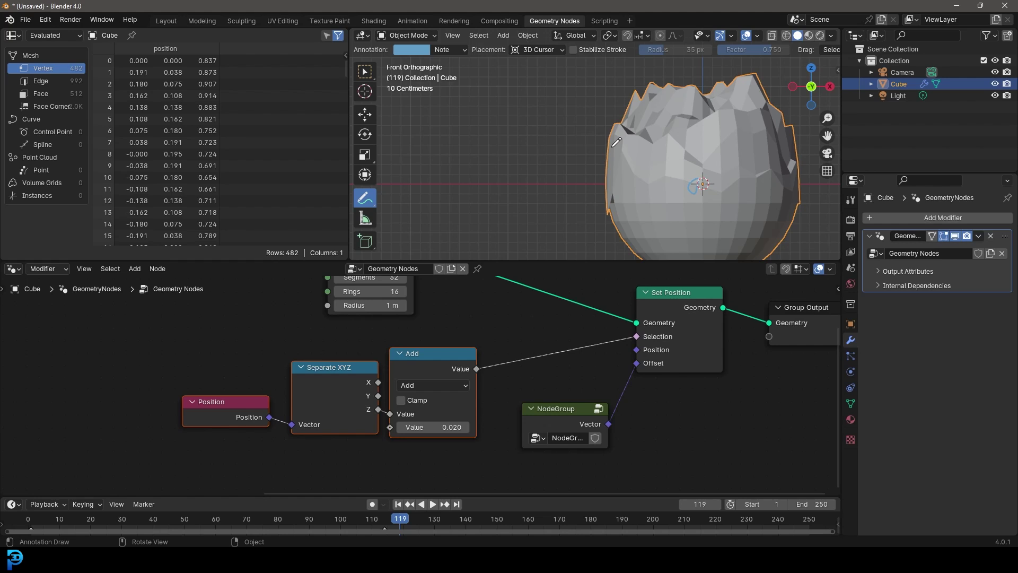
Space the Add and Separate XYZ nodes slightly apart and bring the Set Position node into focus.
{"action": "left_click_drag", "start_coordinate": [423, 363], "coordinate": [434, 365]}
{"action": "left_click_drag", "start_coordinate": [314, 381], "coordinate": [311, 376]}
{"action": "scroll", "coordinate": [520, 349], "scroll_direction": "down", "scroll_amount": 5}
{"action": "middle_click_drag", "start_coordinate": [583, 356], "coordinate": [465, 367]}
{"action": "scroll", "coordinate": [468, 366], "scroll_direction": "up", "scroll_amount": 3}
{"action": "mouse_move", "coordinate": [512, 342]}
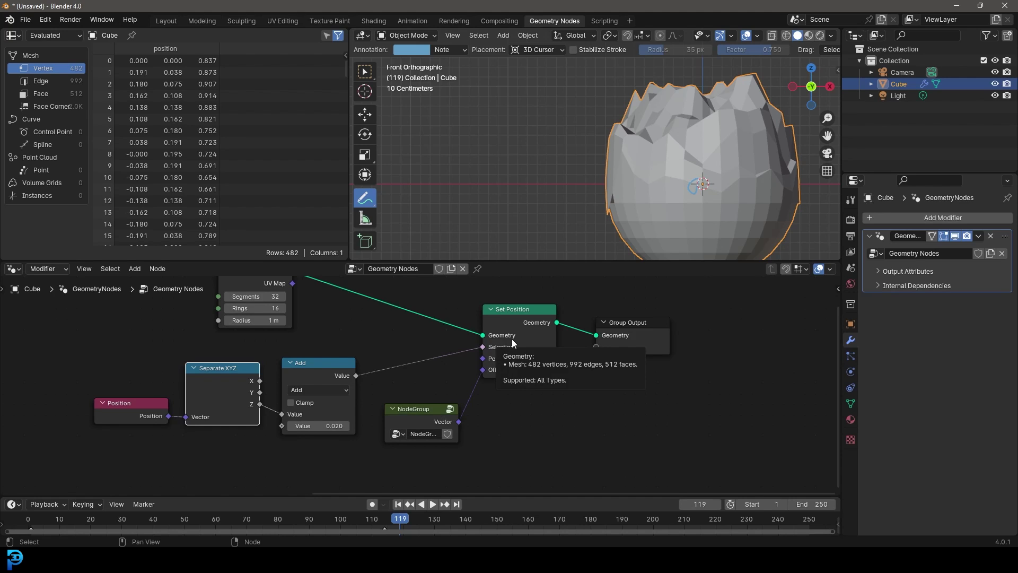